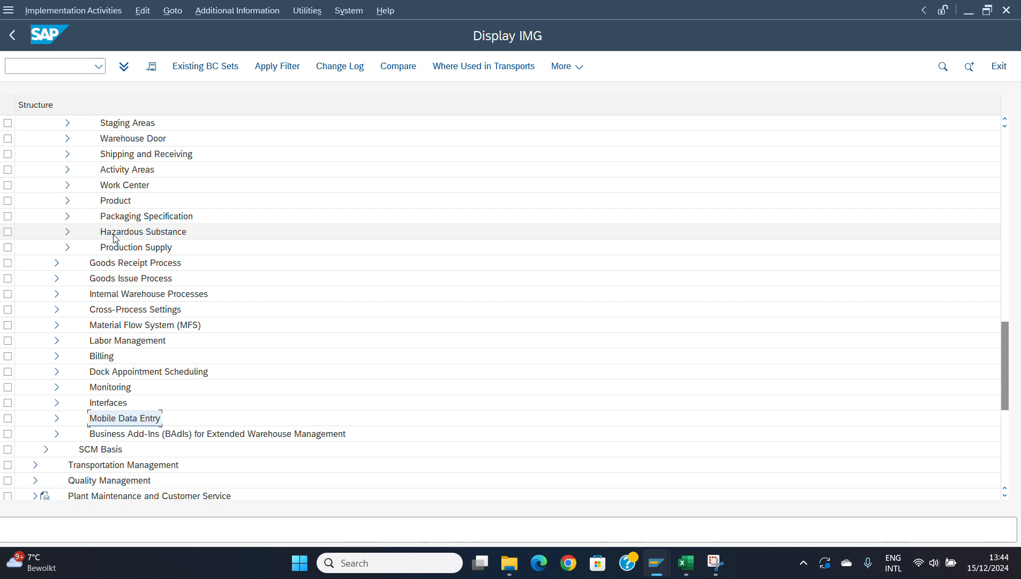
# - Expand the Cross-Process Settings node in the Extended Warehouse Management customizing structure
pyautogui.press('Up')
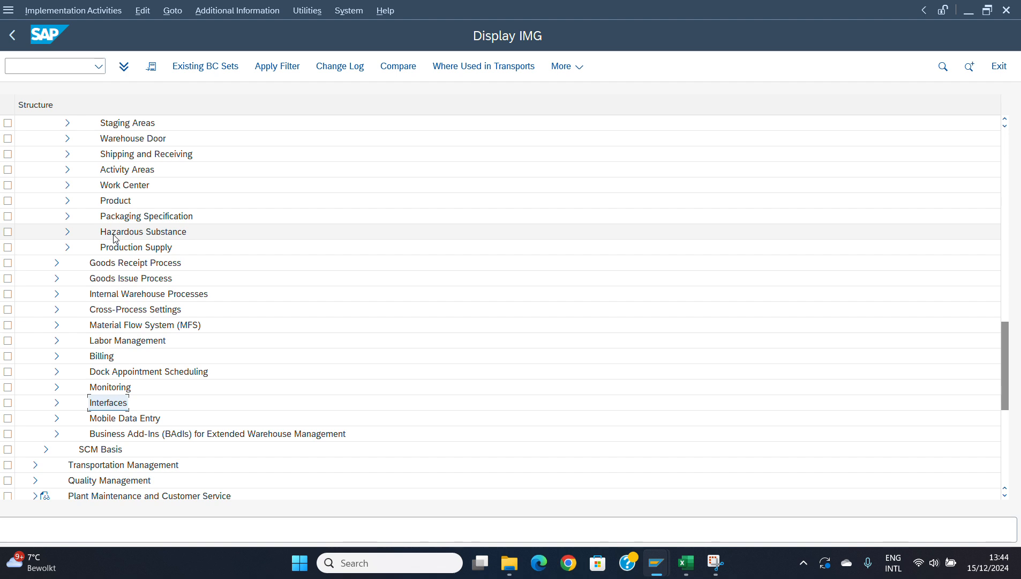
pyautogui.press('Up')
pyautogui.press('Down')
pyautogui.press('Up')
pyautogui.press('Up')
pyautogui.press('Up')
pyautogui.press('Up')
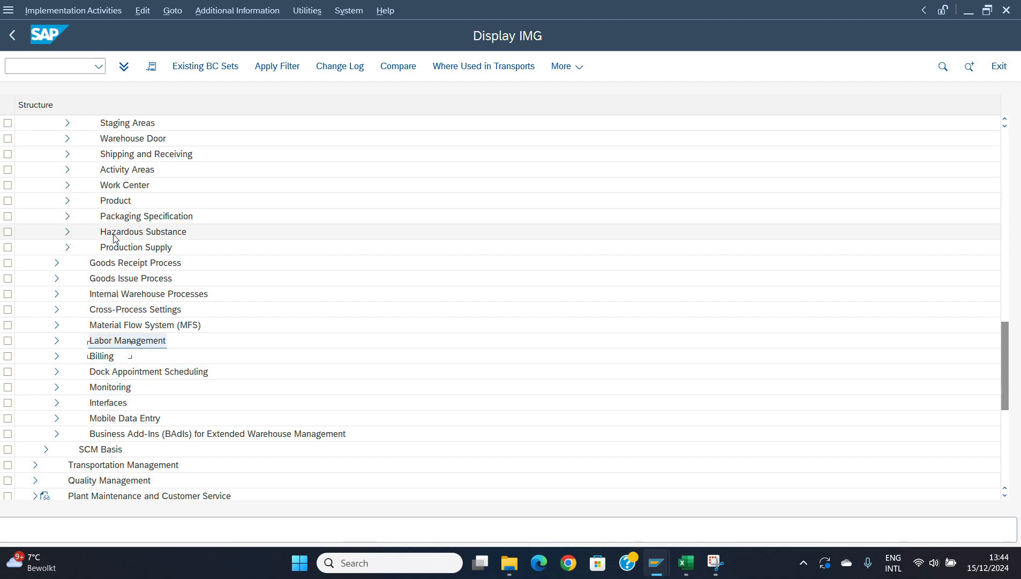
pyautogui.press('Up')
pyautogui.press('Up')
pyautogui.press('Right')
# - Open the Define Queues activity from the Define Queues node under Resource Management
pyautogui.press('Down')
pyautogui.press('Down')
pyautogui.press('Down')
pyautogui.press('Down')
pyautogui.press('Down')
pyautogui.press('Down')
pyautogui.press('Down')
pyautogui.press('Down')
pyautogui.press('Down')
pyautogui.press('Down')
pyautogui.press('Down')
pyautogui.press('Down')
pyautogui.press('Down')
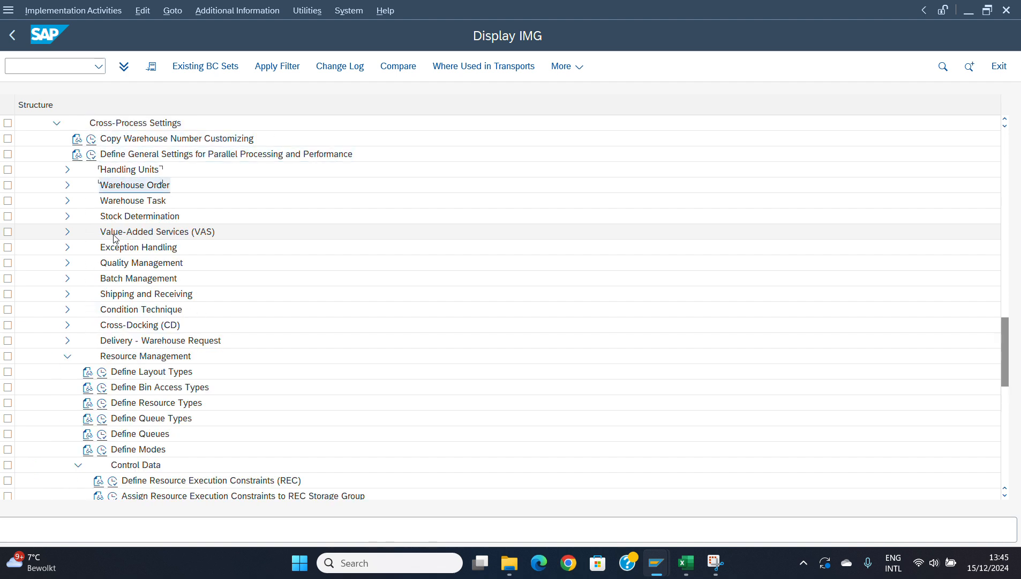
pyautogui.press('Down')
pyautogui.press('Down')
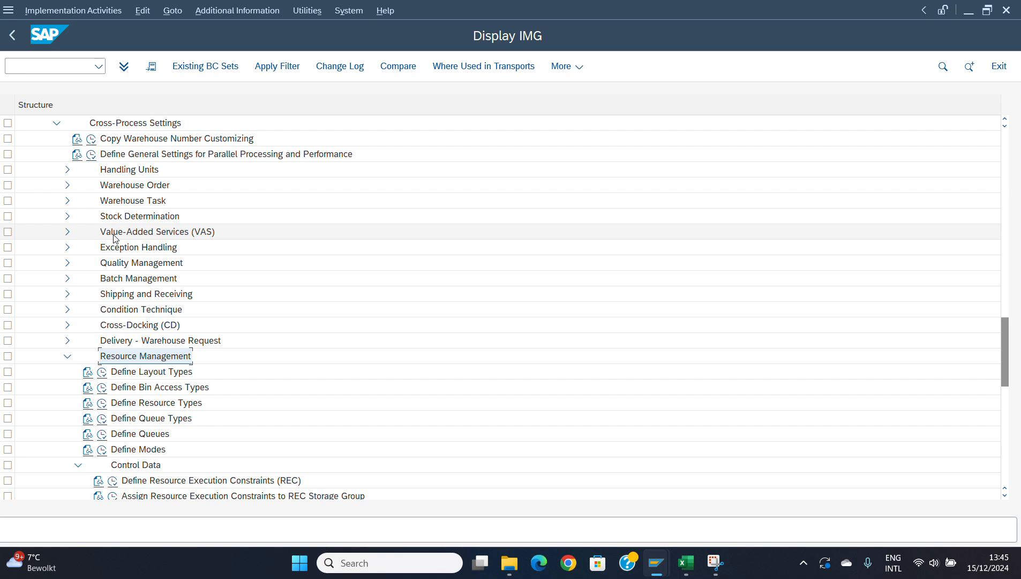
pyautogui.press('Down')
pyautogui.press('Down')
pyautogui.press('Down')
pyautogui.press('Down')
pyautogui.press('Down')
pyautogui.press('Down')
pyautogui.press('Down')
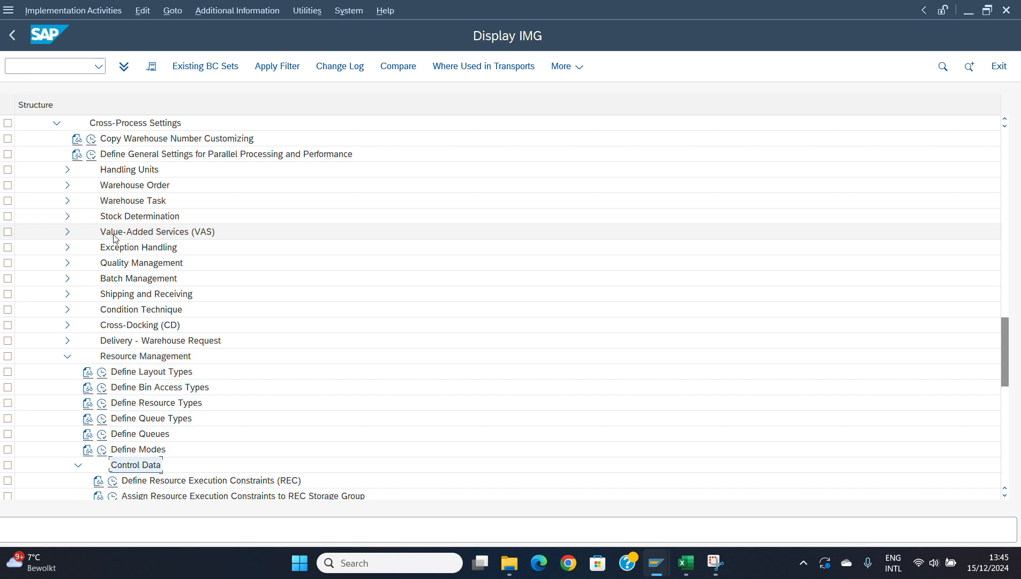
pyautogui.press('Up')
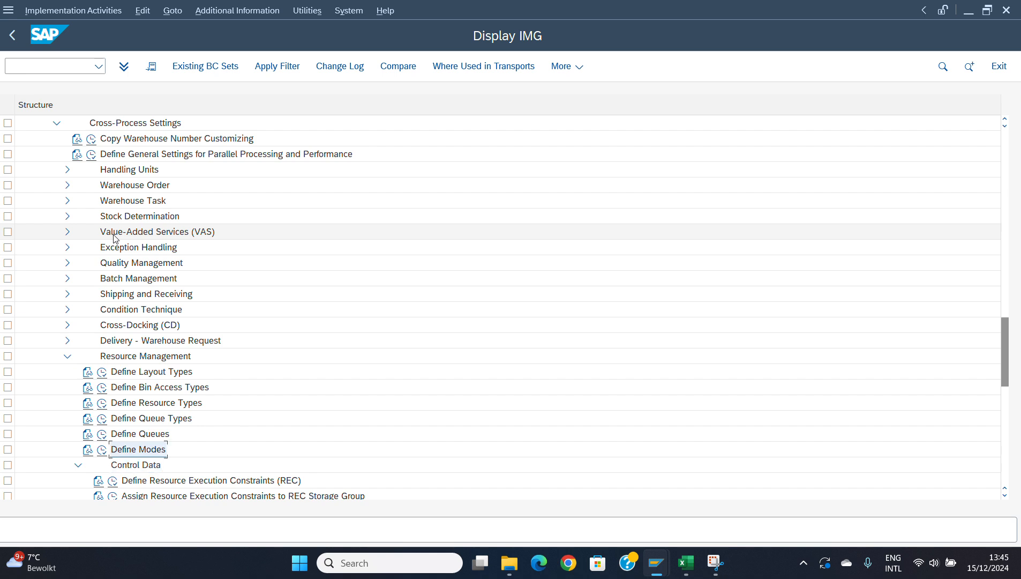
pyautogui.press('Down')
pyautogui.press('Up')
pyautogui.press('Up')
pyautogui.press('Up')
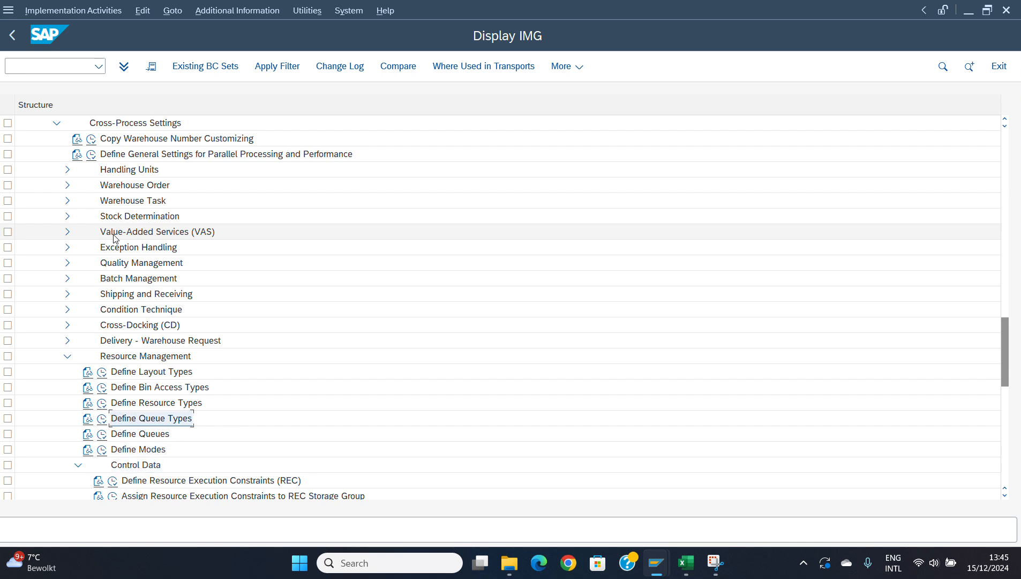
pyautogui.press('Down')
pyautogui.press('Left')
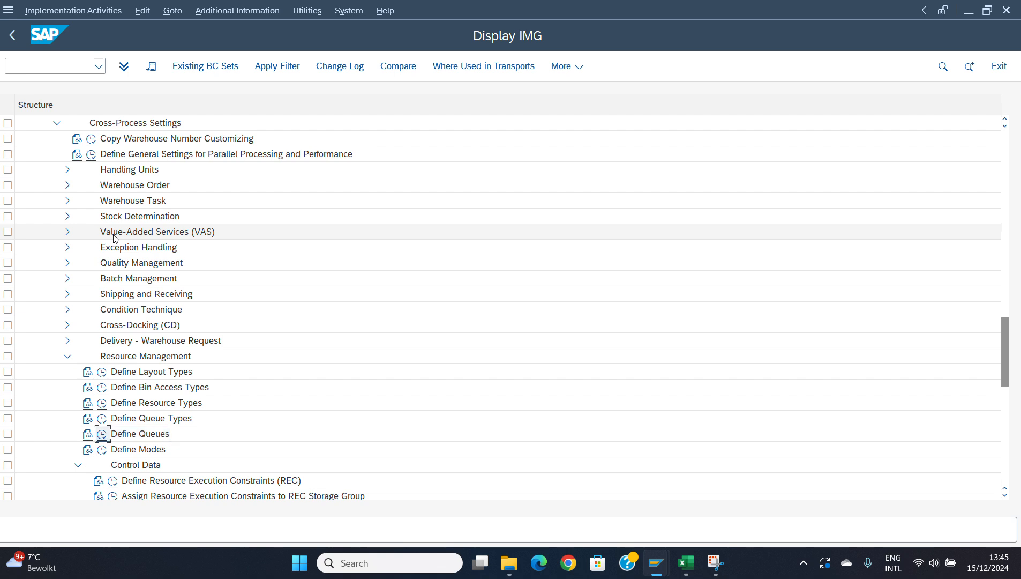
pyautogui.press('Return')
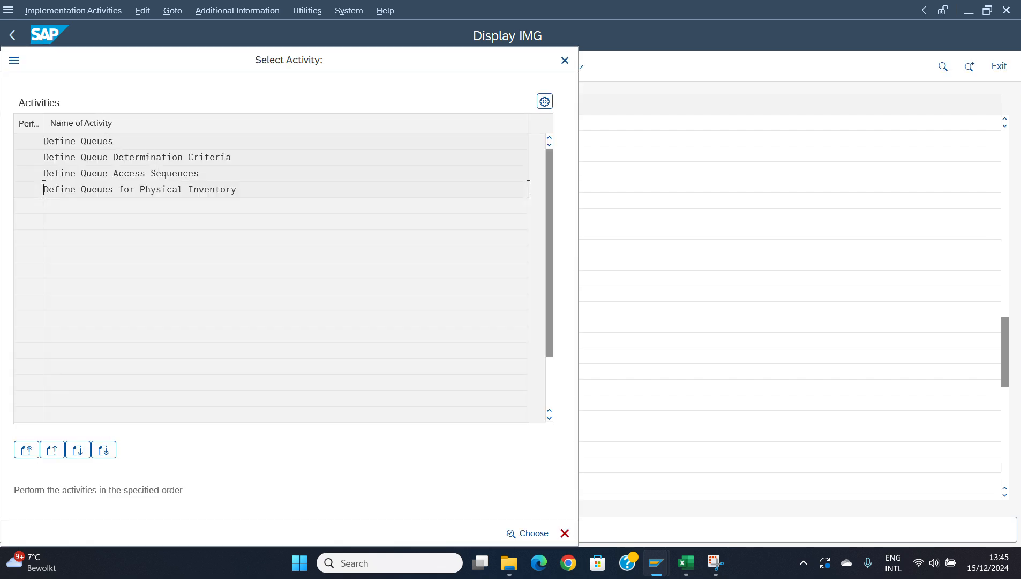
pyautogui.doubleClick(107, 141)
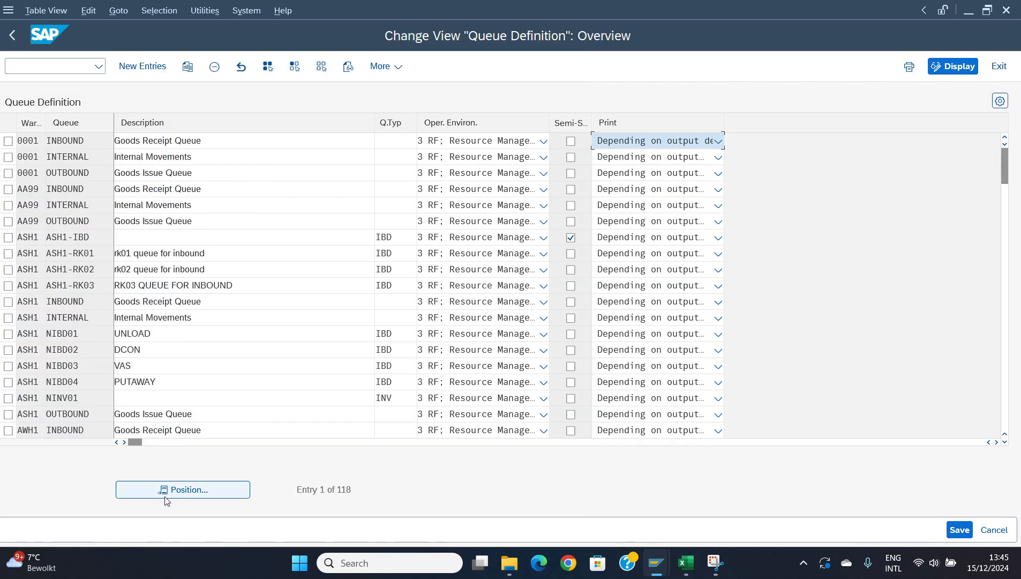
# - Position the queue definition list at warehouse number ZD14
pyautogui.click(176, 489)
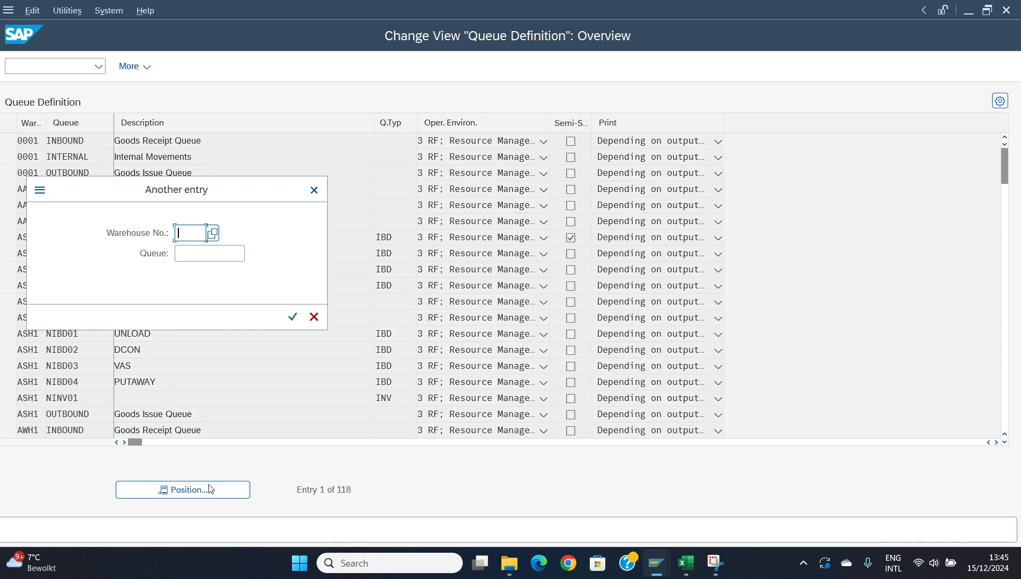
pyautogui.write('ZD14')
pyautogui.press('Tab')
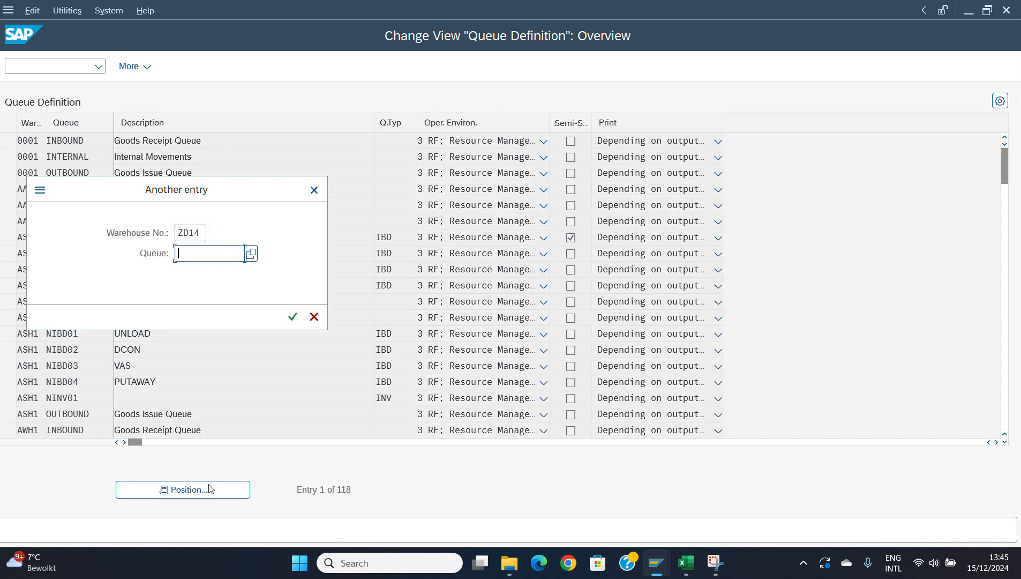
pyautogui.press('Return')
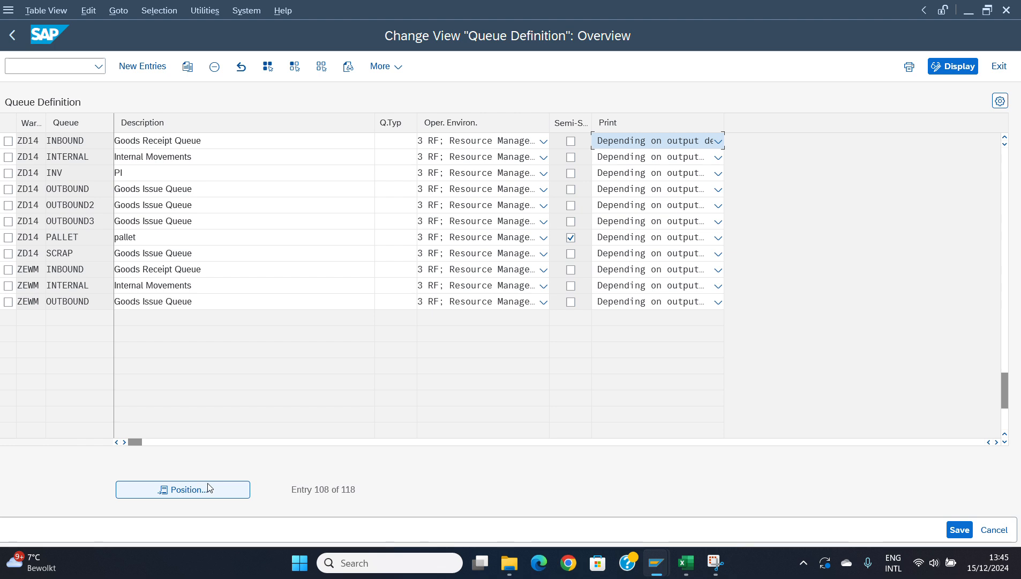
# - Copy the OUTBOUND3 queue of warehouse ZD14 and name the new queue OUTBOND3.1
pyautogui.click(106, 217)
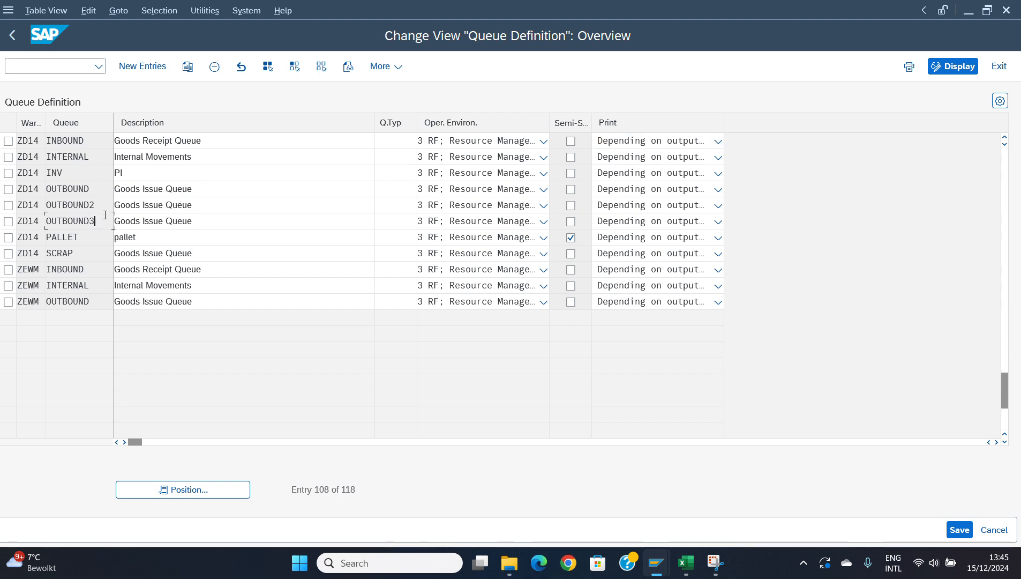
pyautogui.click(105, 210)
pyautogui.click(99, 225)
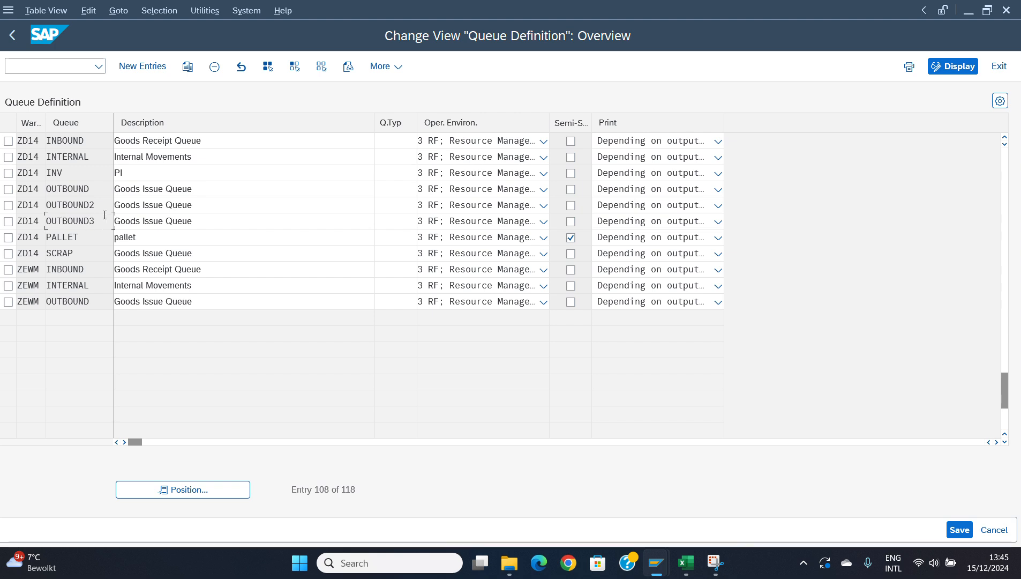
pyautogui.click(8, 220)
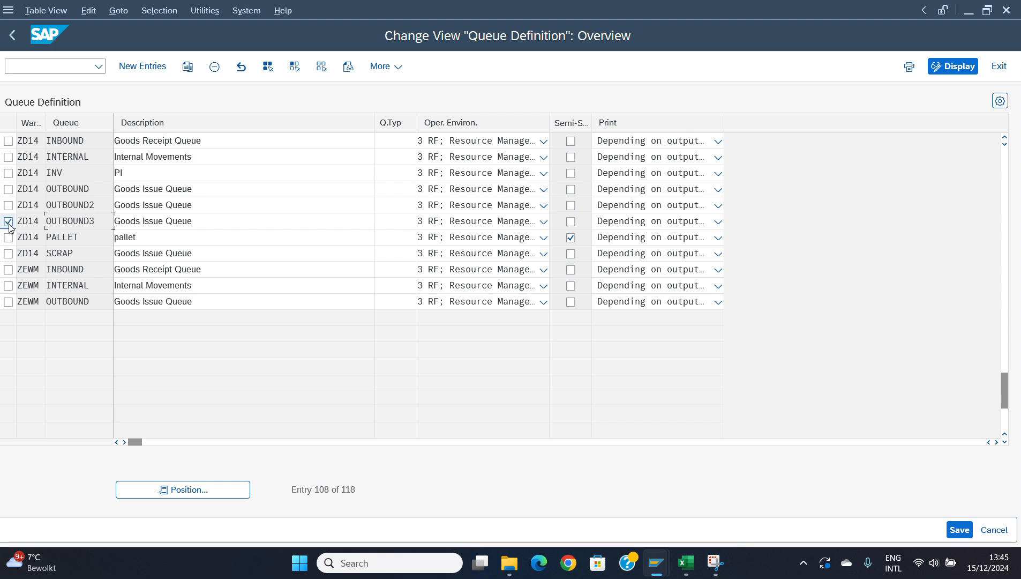
pyautogui.click(187, 67)
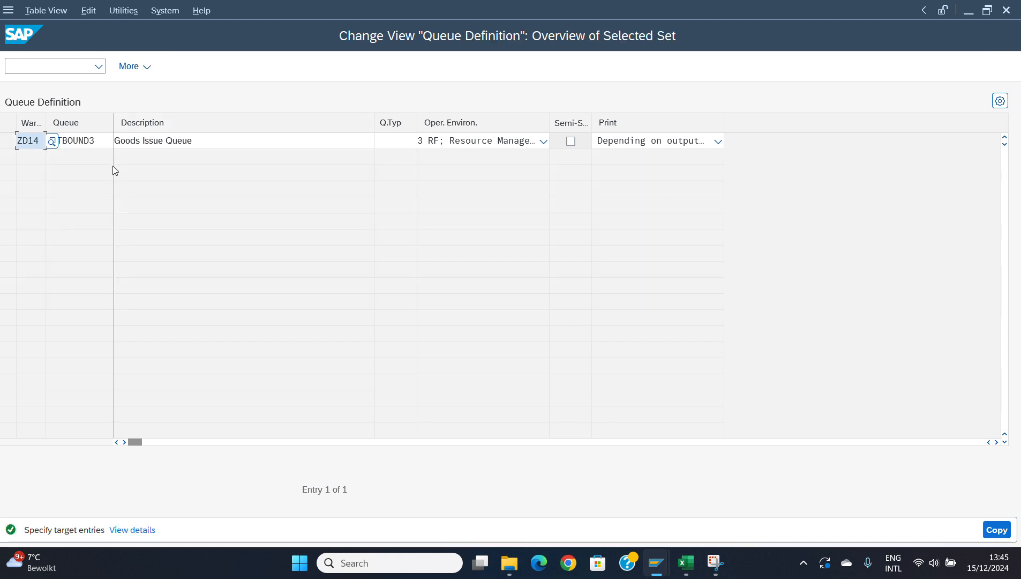
pyautogui.click(108, 144)
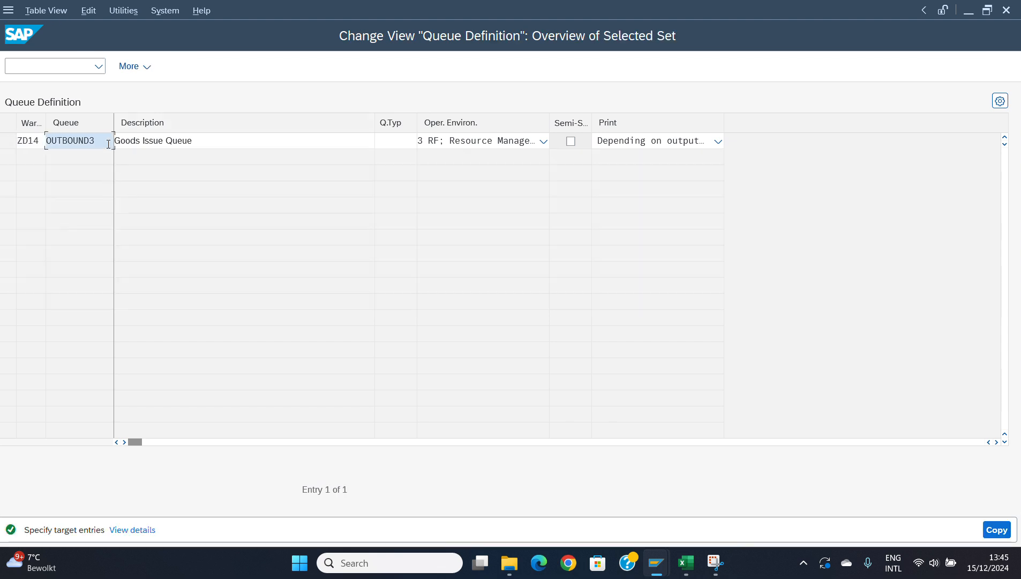
pyautogui.click(78, 138)
pyautogui.press('BackSpace')
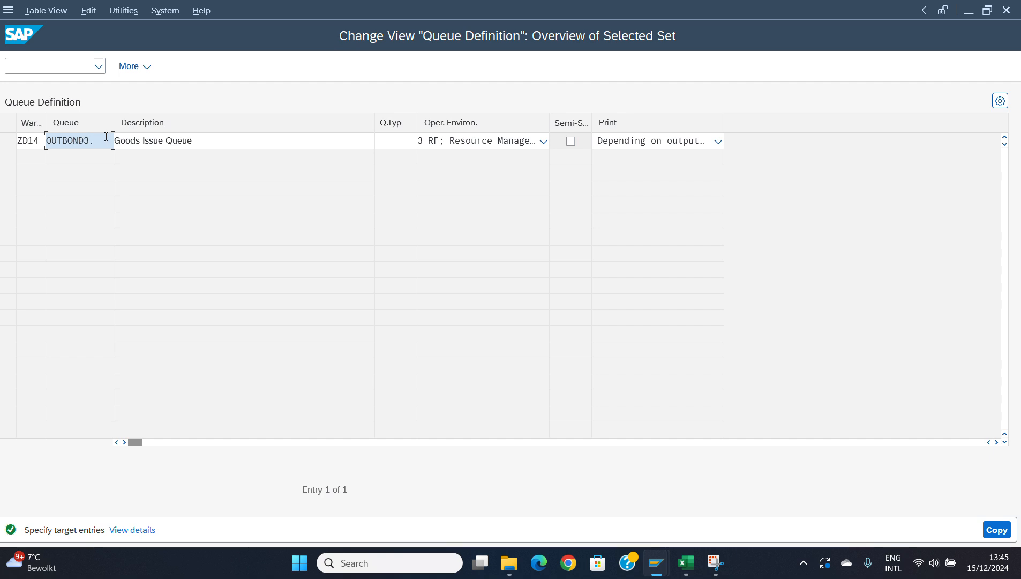
pyautogui.write('1')
# - Add "dg" to the copied queue's description, save it to the proposed customizing request, and return to the activity selection
pyautogui.click(185, 141)
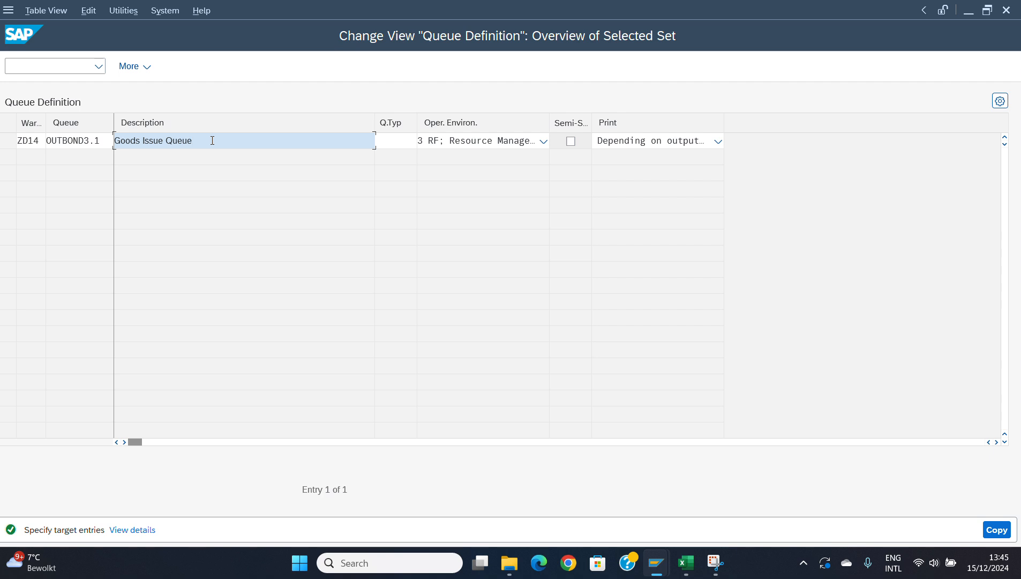
pyautogui.write('dg')
pyautogui.press('Return')
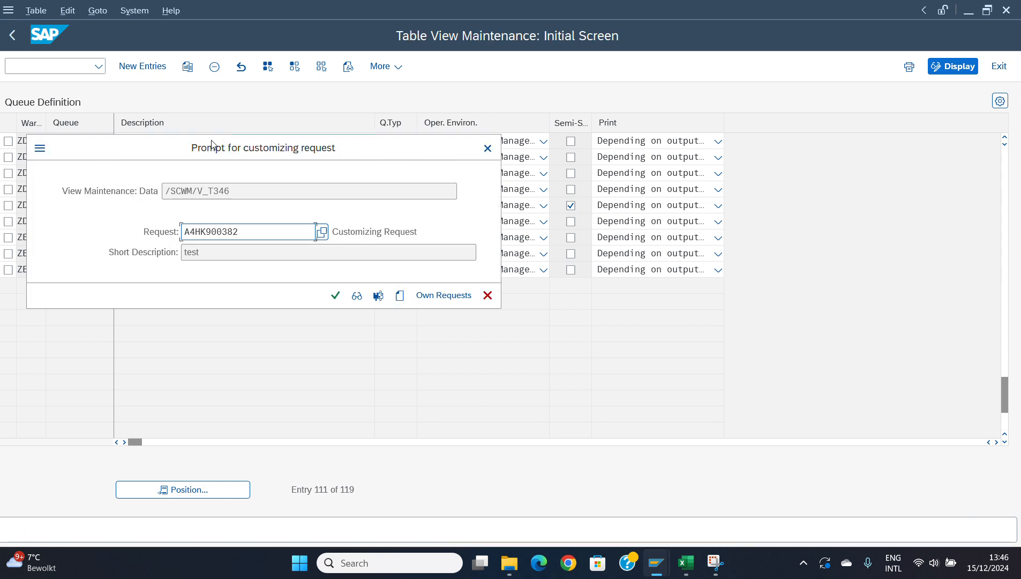
pyautogui.press('Return')
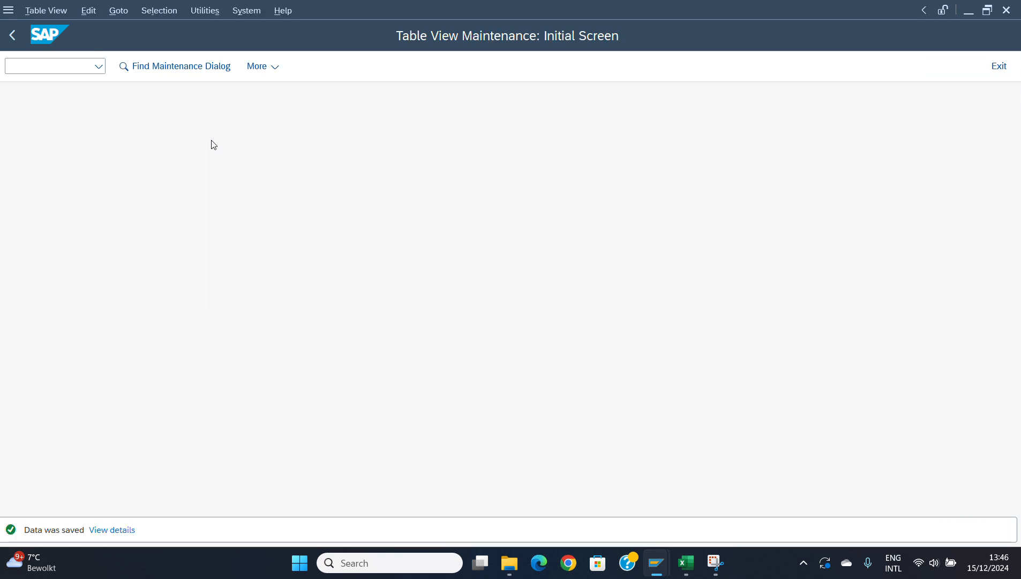
pyautogui.click(10, 37)
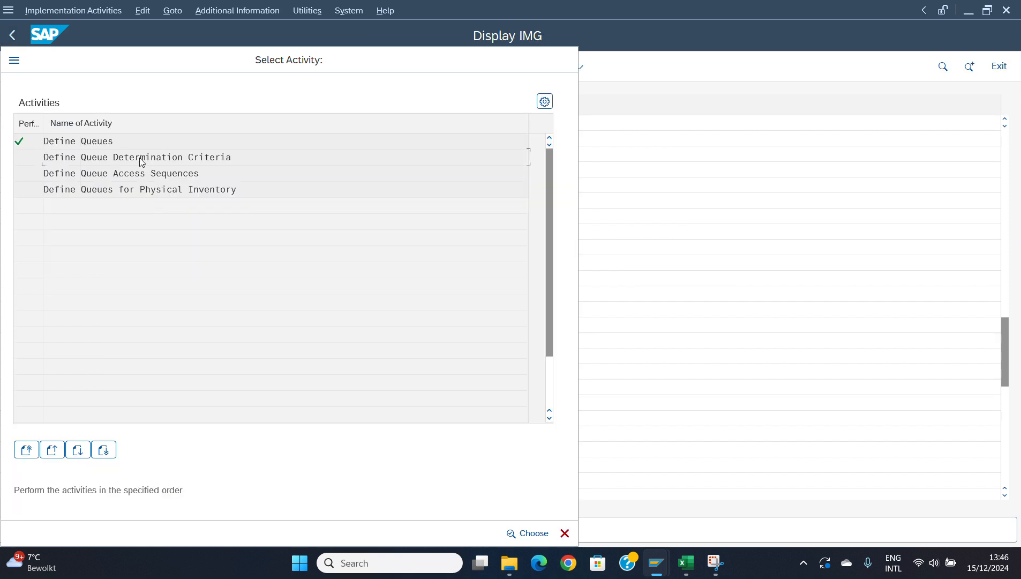
# - Open Define Queue Determination Criteria and position the list at warehouse number ZD14
pyautogui.doubleClick(140, 158)
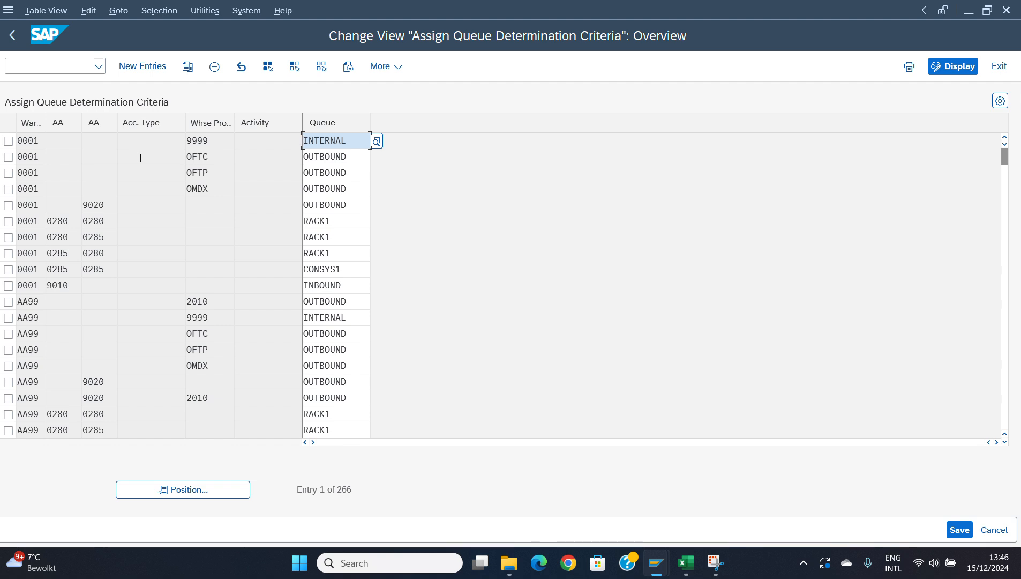
pyautogui.click(171, 491)
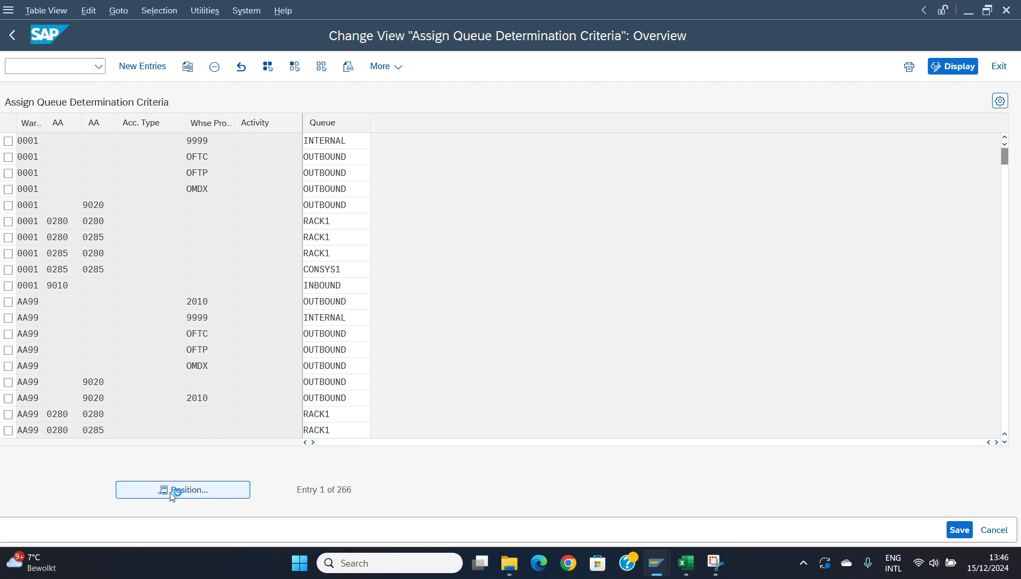
pyautogui.write('ZD')
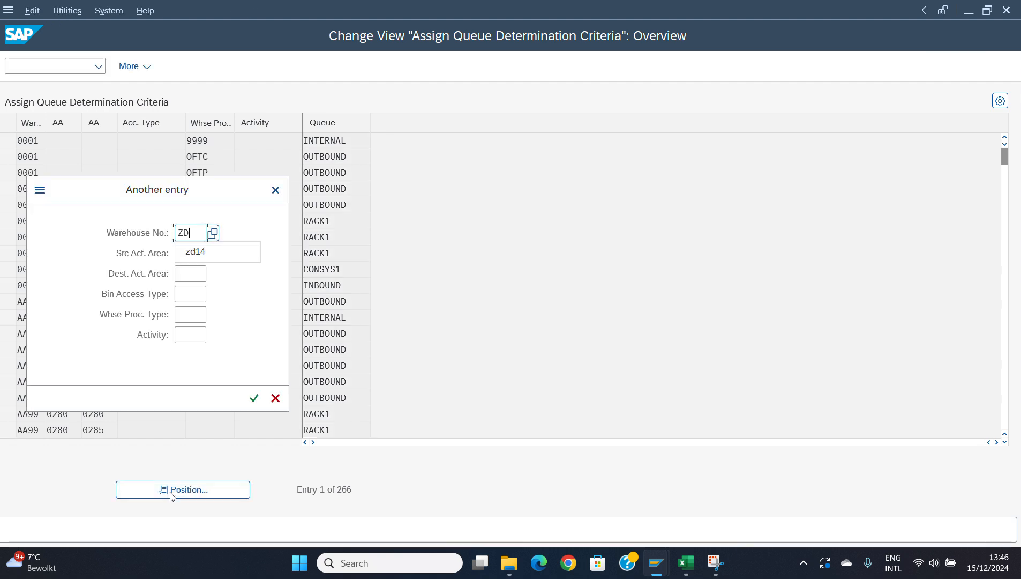
pyautogui.write('14')
pyautogui.press('Return')
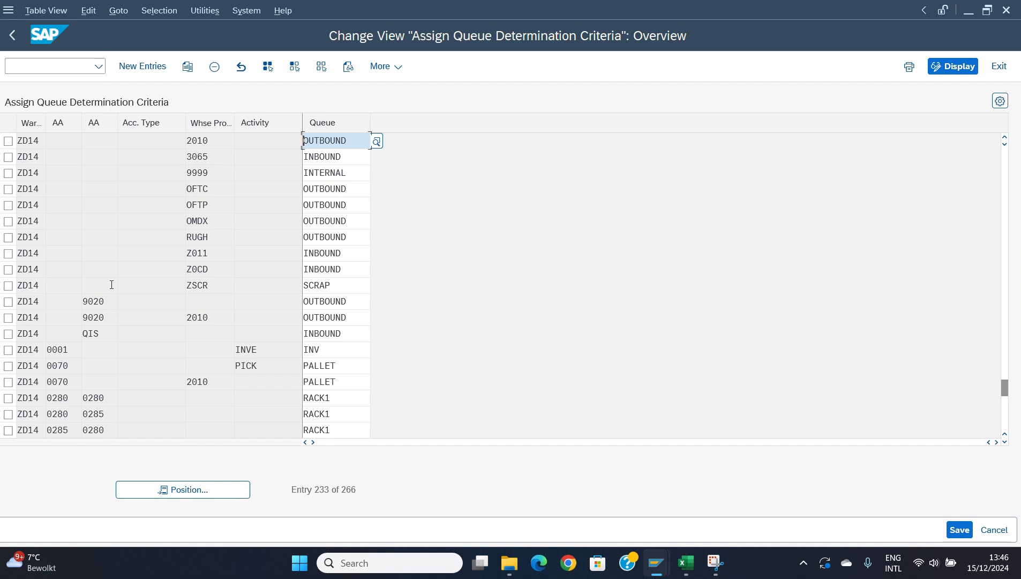
# - Examine the ZD14 queue assignments for activity areas P02 and P03 with process type RUGH, and return to the activity selection
pyautogui.click(111, 285)
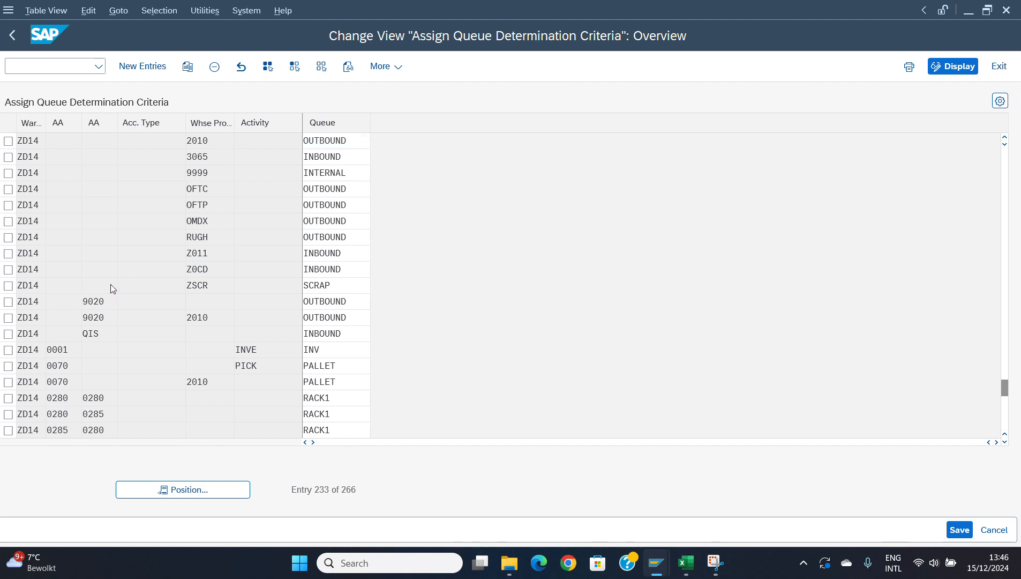
pyautogui.scroll(-6, 112, 284)
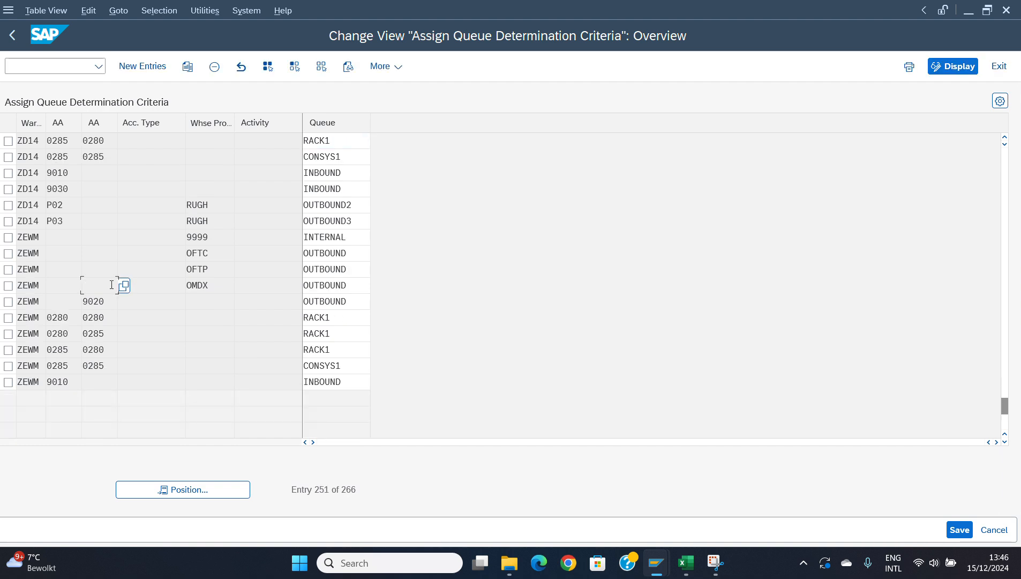
pyautogui.click(59, 204)
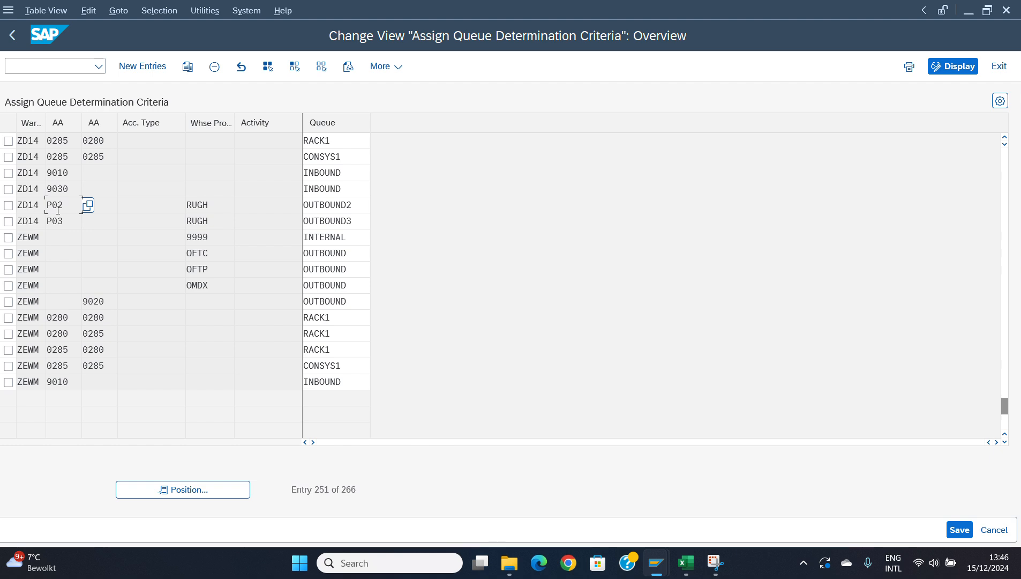
pyautogui.click(217, 209)
pyautogui.click(335, 204)
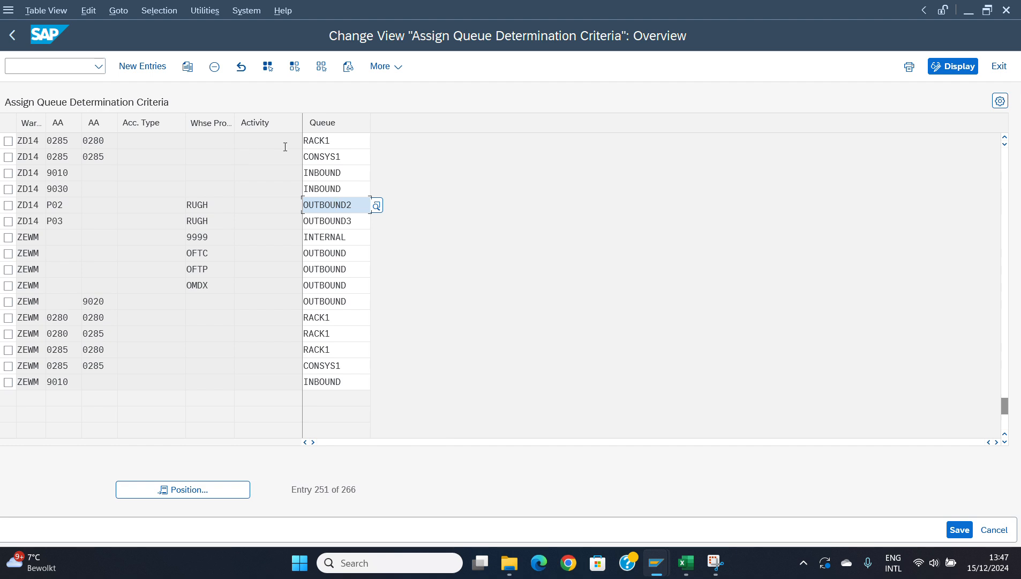
pyautogui.click(227, 223)
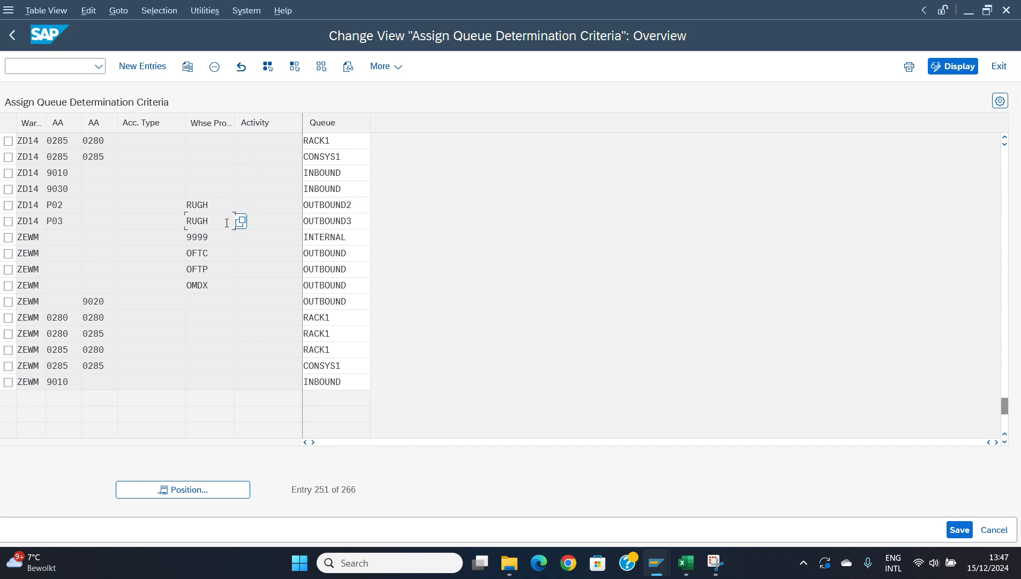
pyautogui.click(224, 140)
pyautogui.click(11, 36)
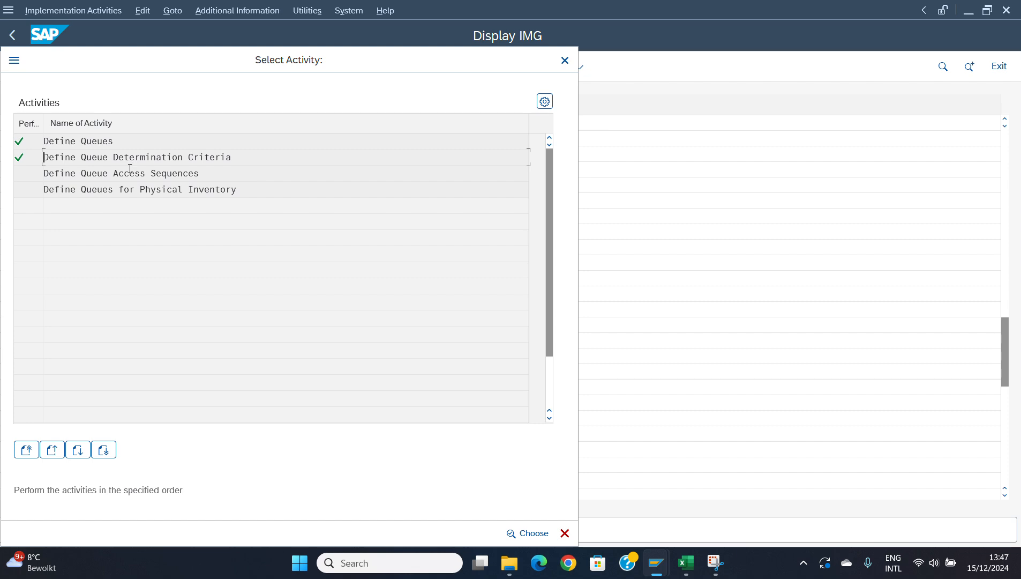
# - Open Define Queue Access Sequences, examine the entries for warehouse ZD14, and return to the IMG structure
pyautogui.doubleClick(130, 172)
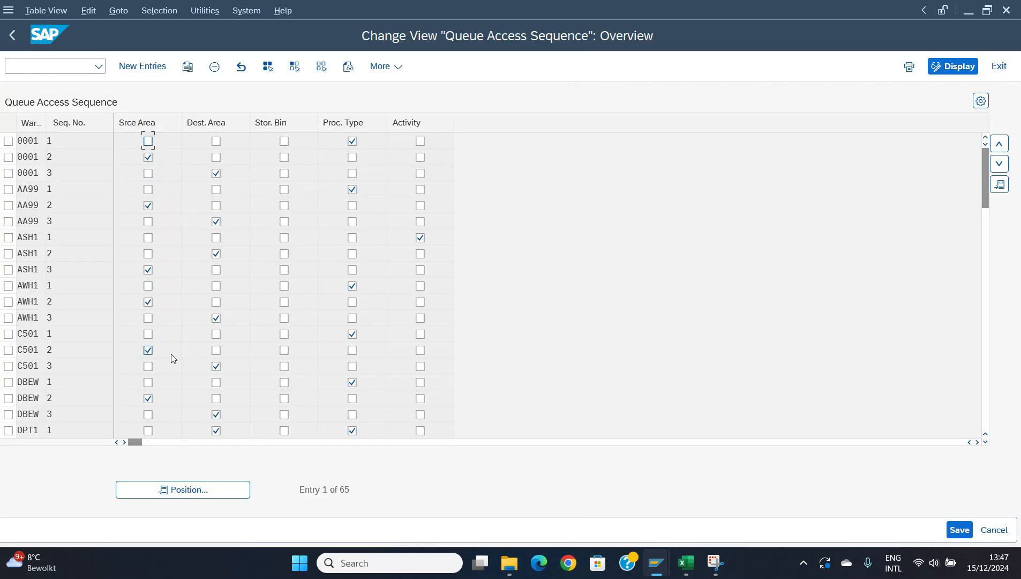
pyautogui.click(179, 489)
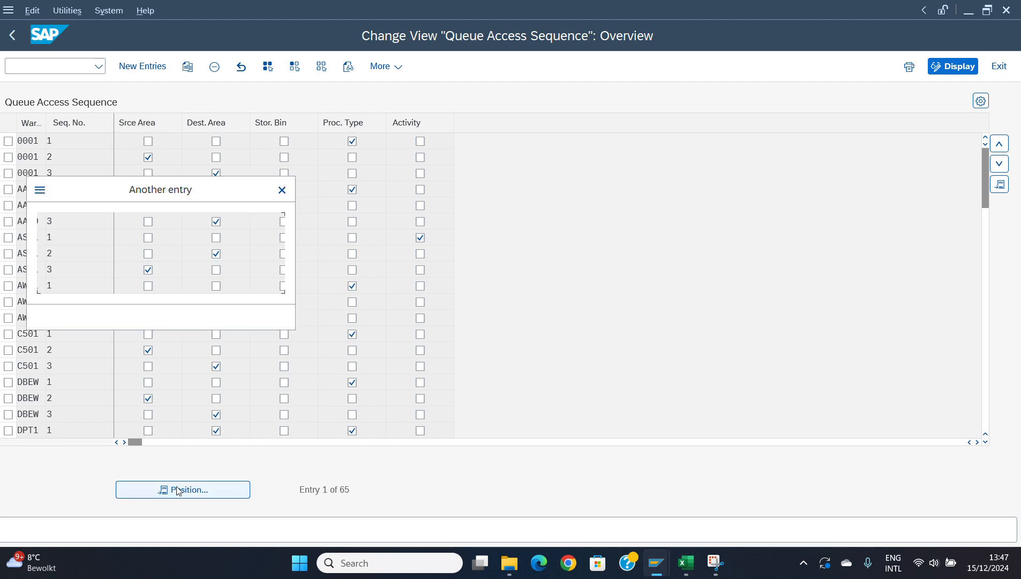
pyautogui.write('ZD14')
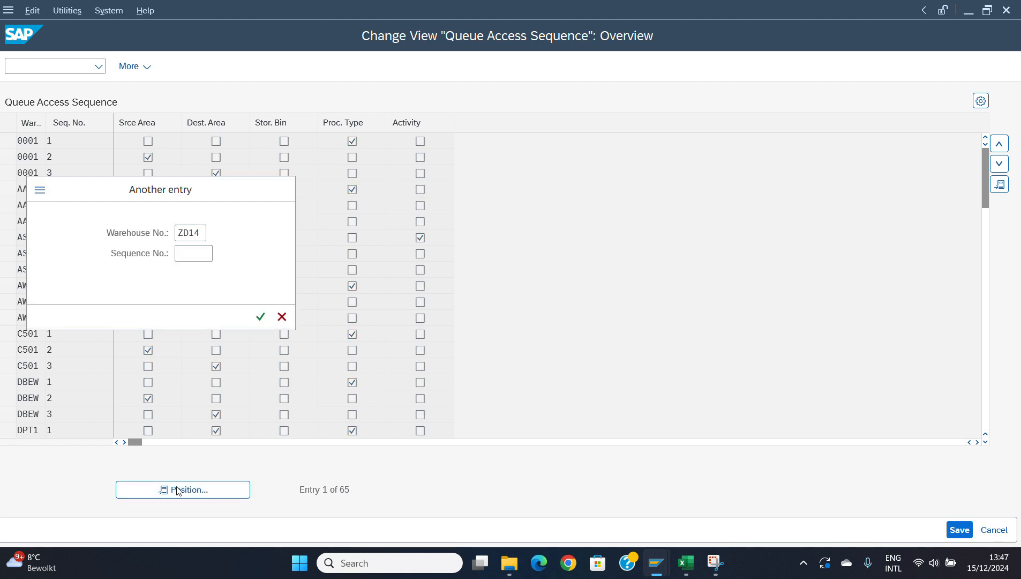
pyautogui.press('Return')
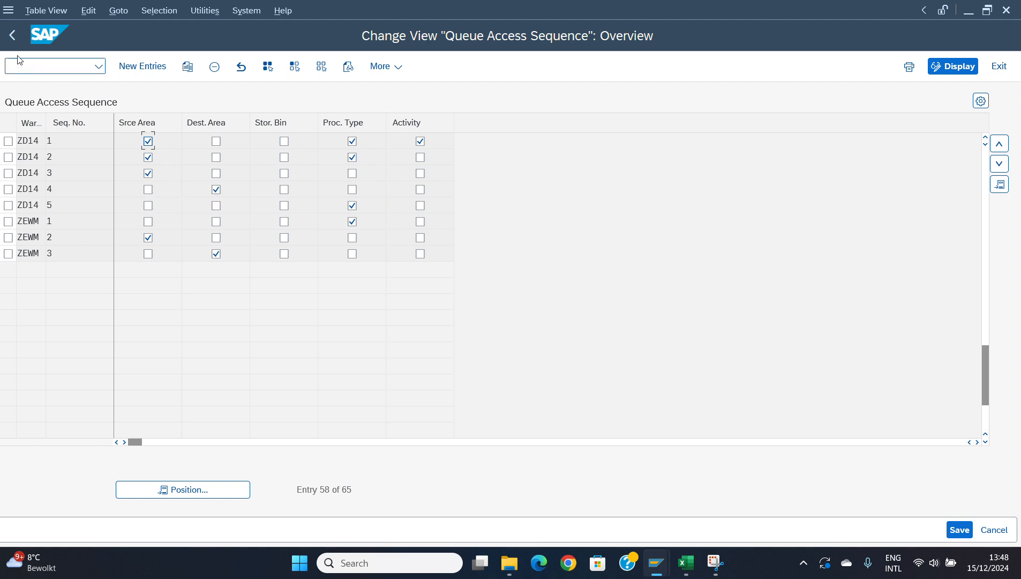
pyautogui.click(11, 39)
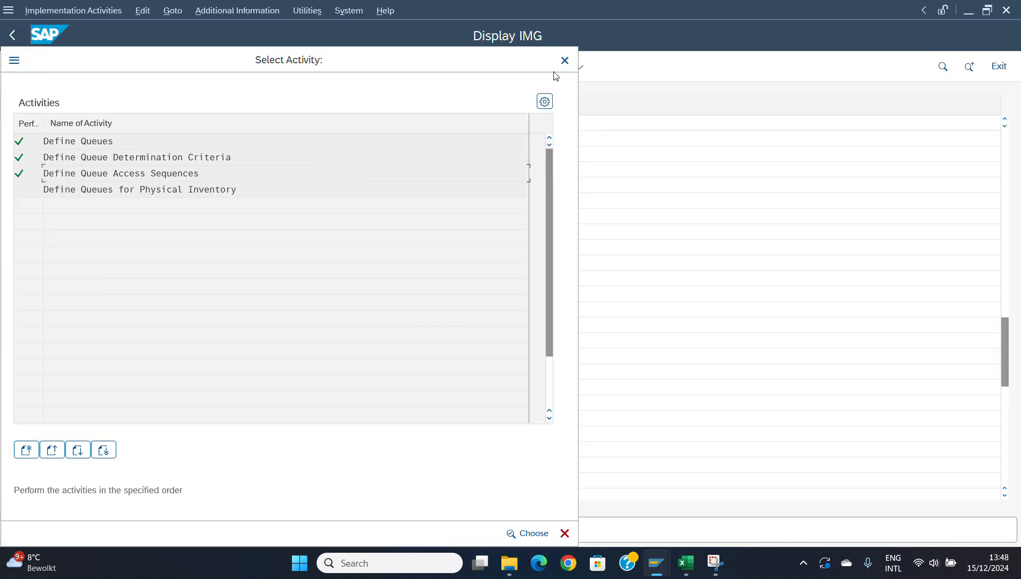
pyautogui.click(565, 61)
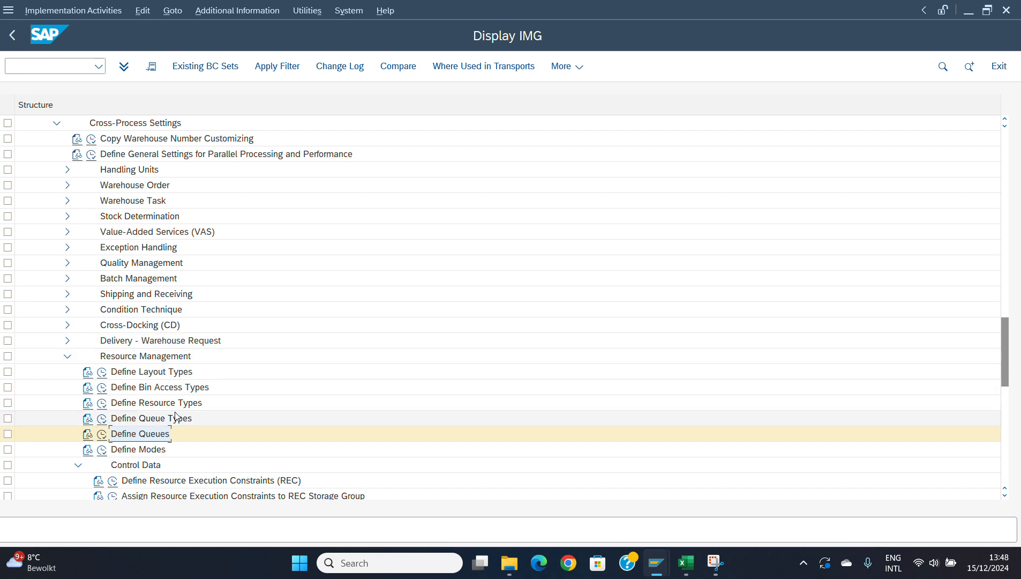
# - Open Define Resource Types, examine the resource types of warehouse ZD14, and return to the IMG structure
pyautogui.click(100, 408)
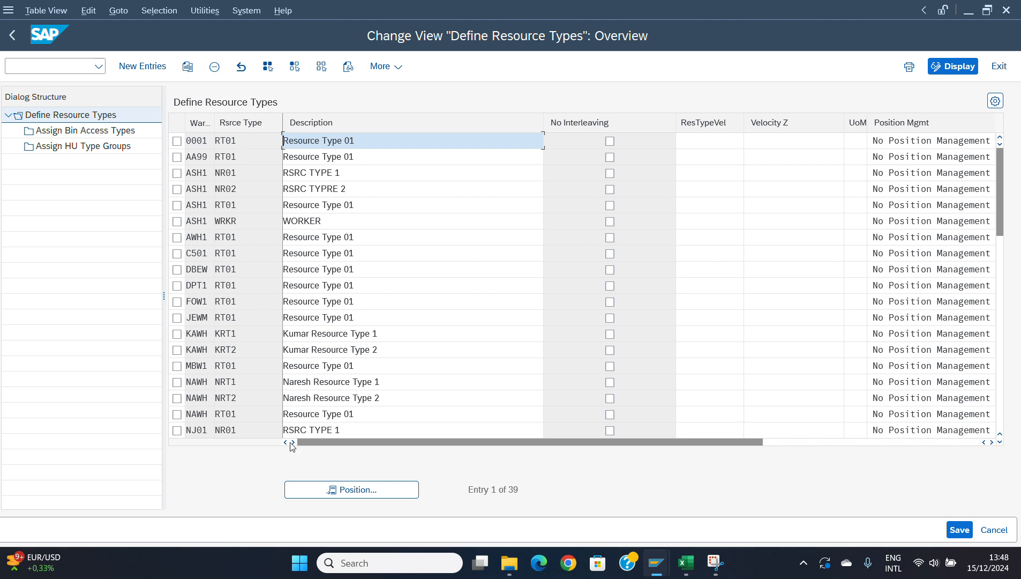
pyautogui.click(347, 490)
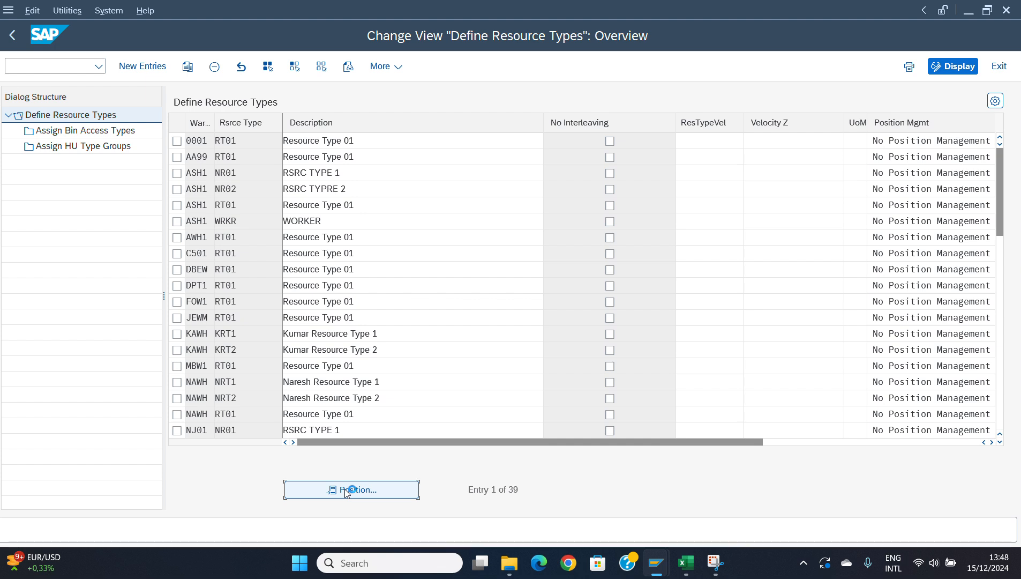
pyautogui.write('Z')
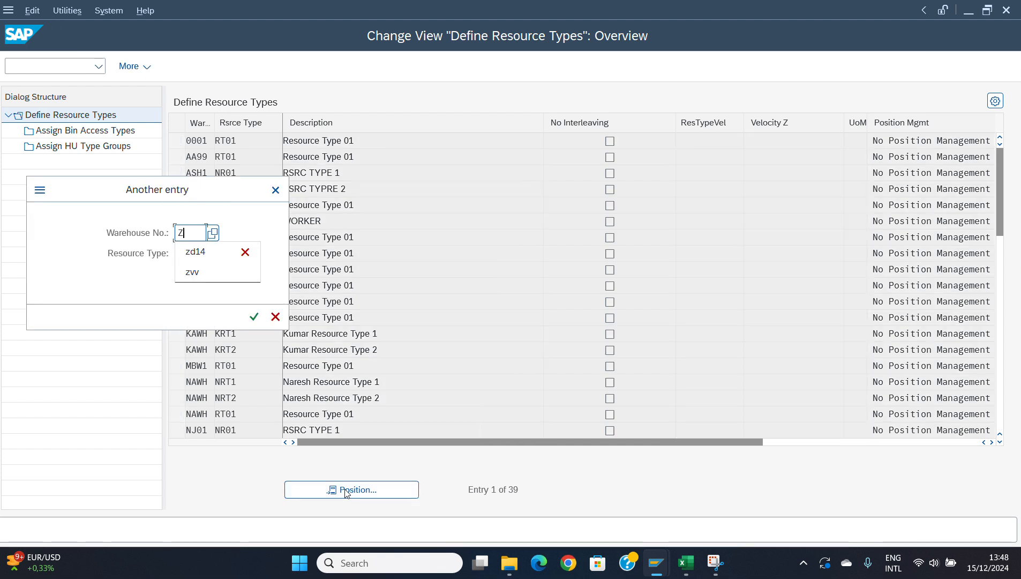
pyautogui.write('D14')
pyautogui.press('Return')
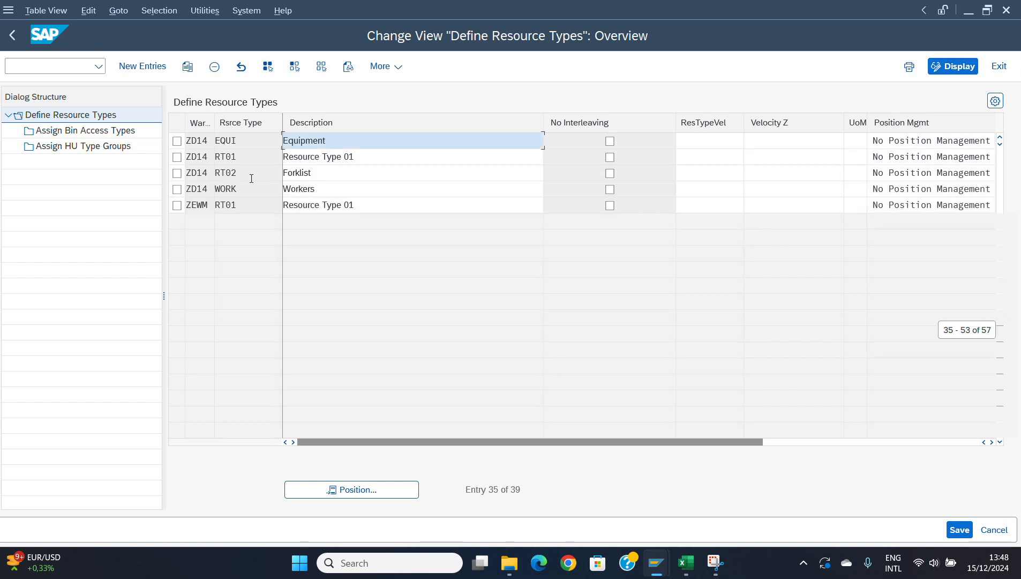
pyautogui.click(249, 174)
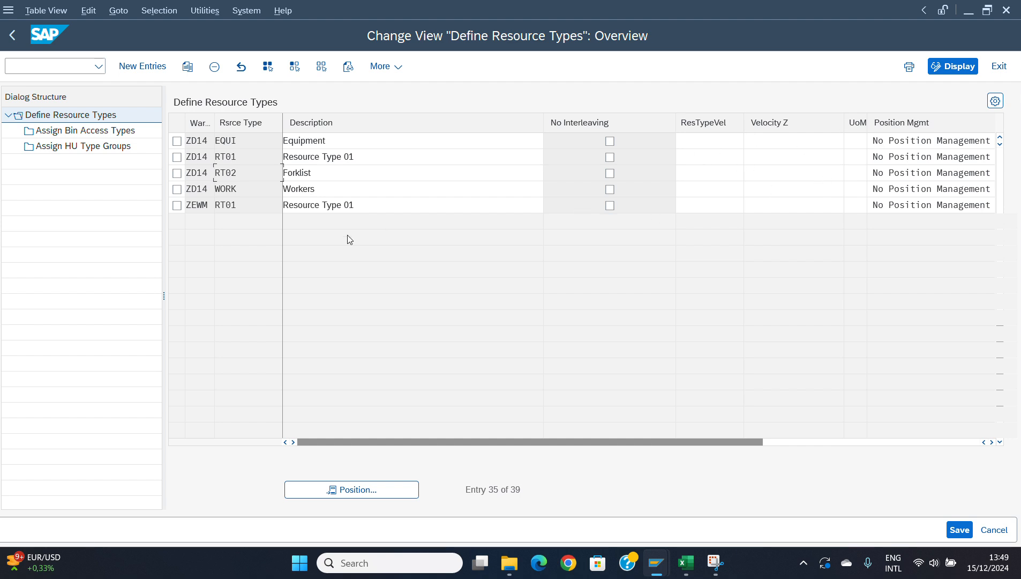
pyautogui.click(14, 37)
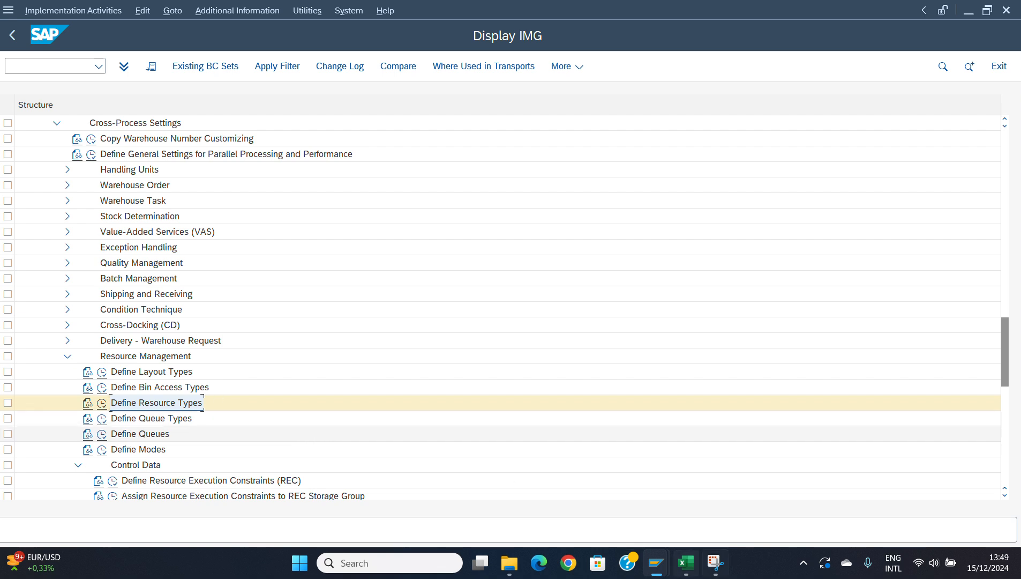
# - Switch to the Confirm Warehouse Task session, show the warehouse orders as a list, and check each order's assigned queue
pyautogui.moveTo(656, 565)
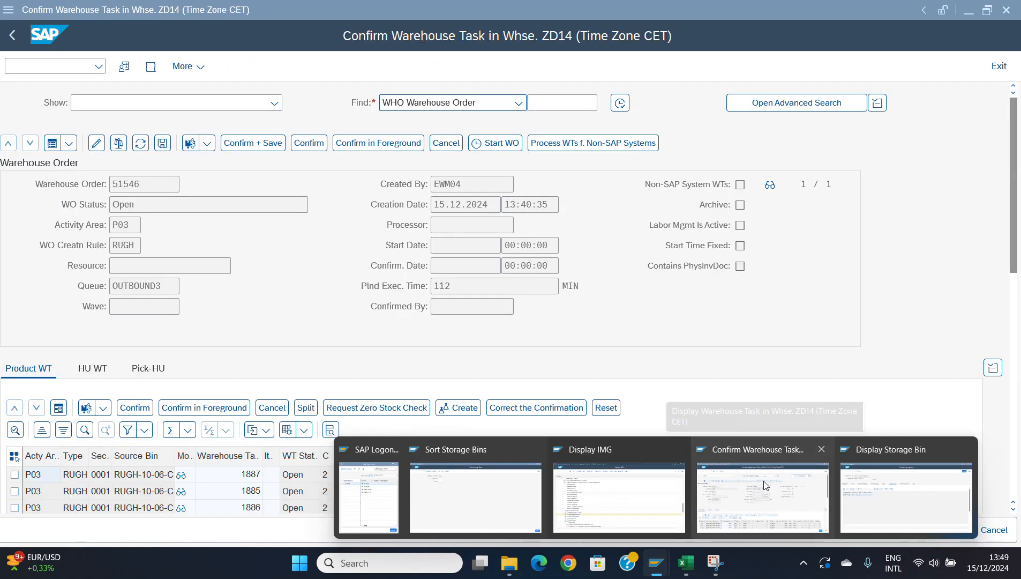
pyautogui.click(764, 480)
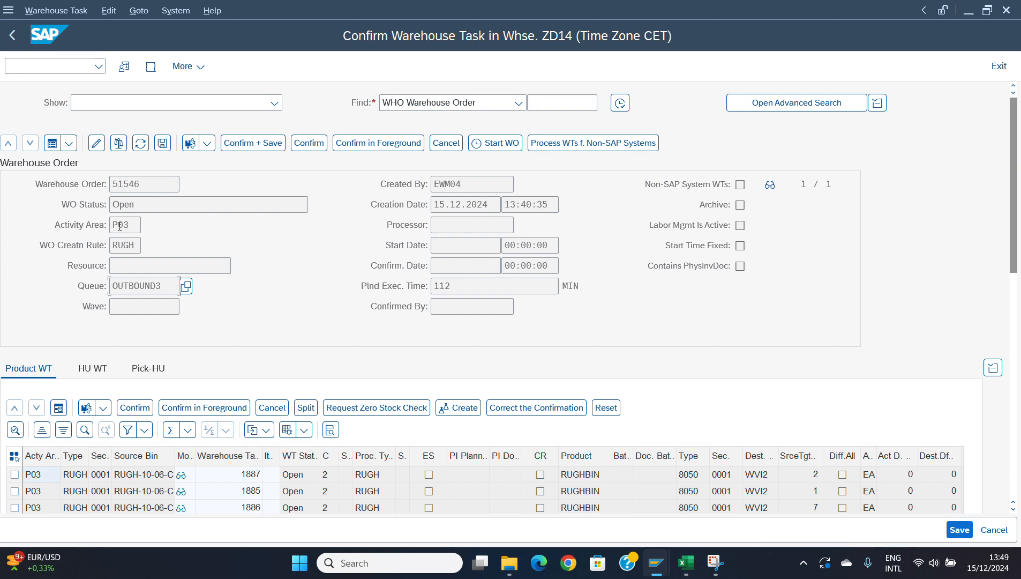
pyautogui.click(51, 144)
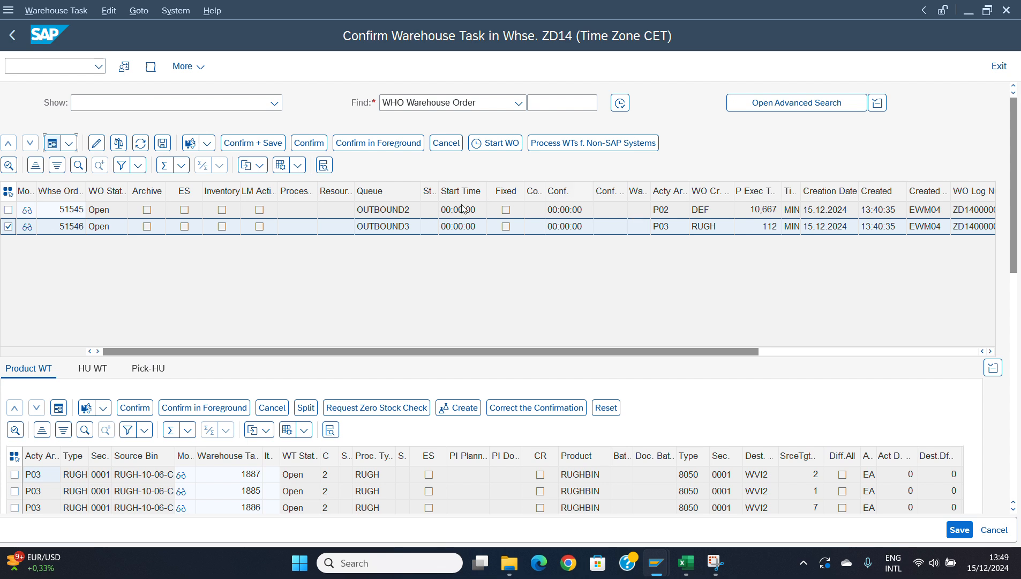
pyautogui.click(383, 216)
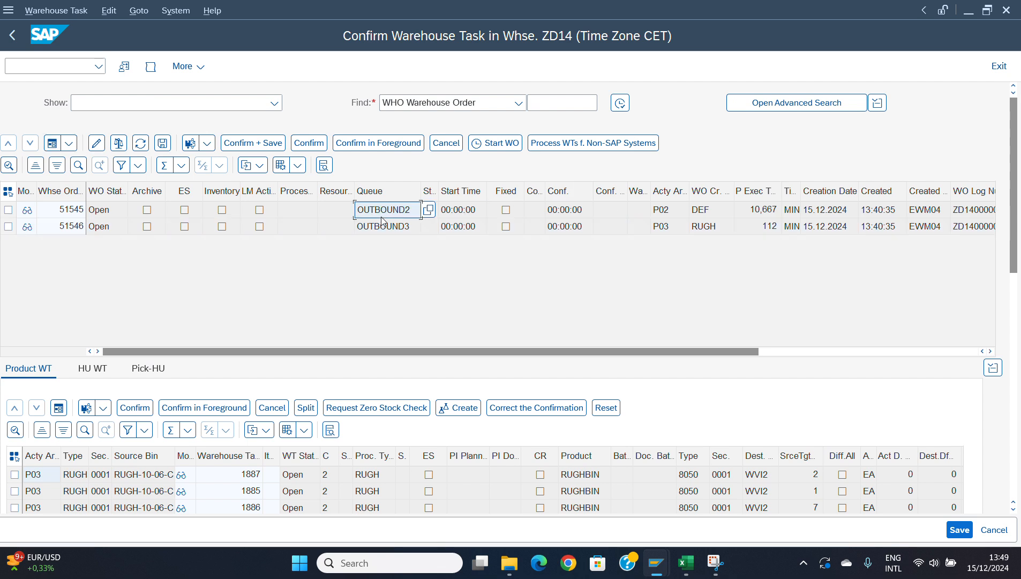
pyautogui.click(380, 230)
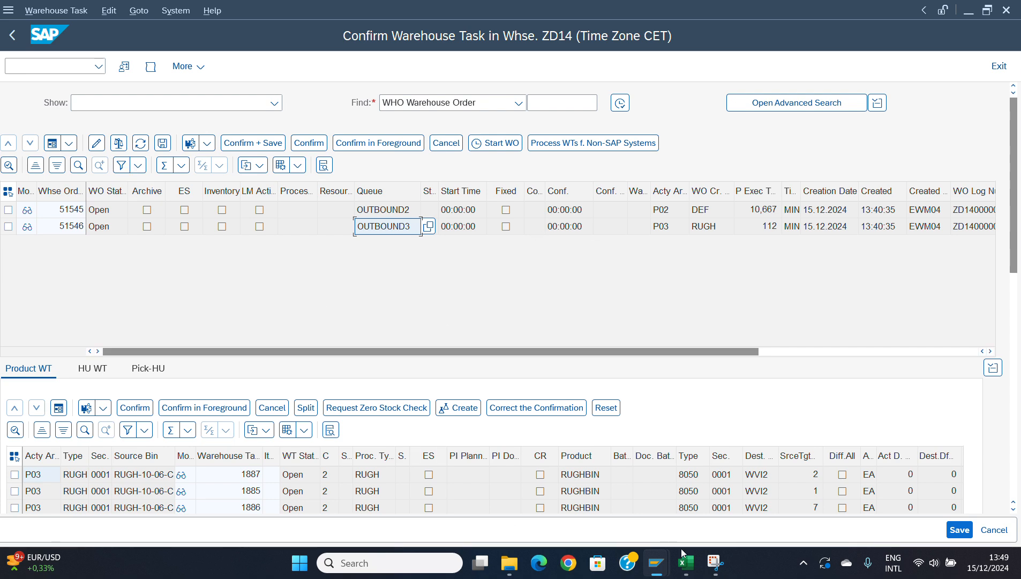
# - Switch to the Display Storage Bin session and open the resource groups maintenance with transaction /N/SCWM/RGRP
pyautogui.moveTo(666, 567)
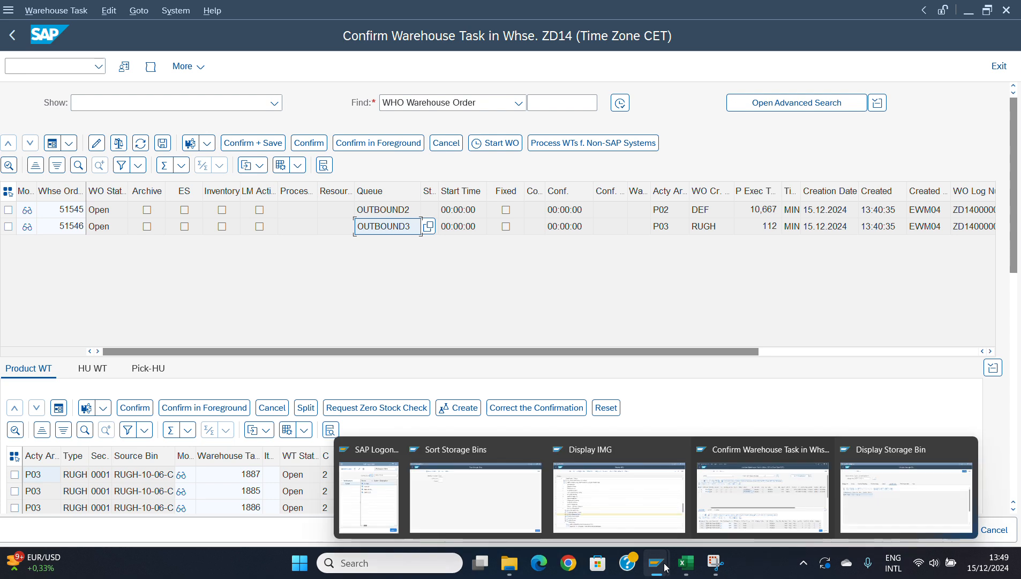
pyautogui.click(876, 502)
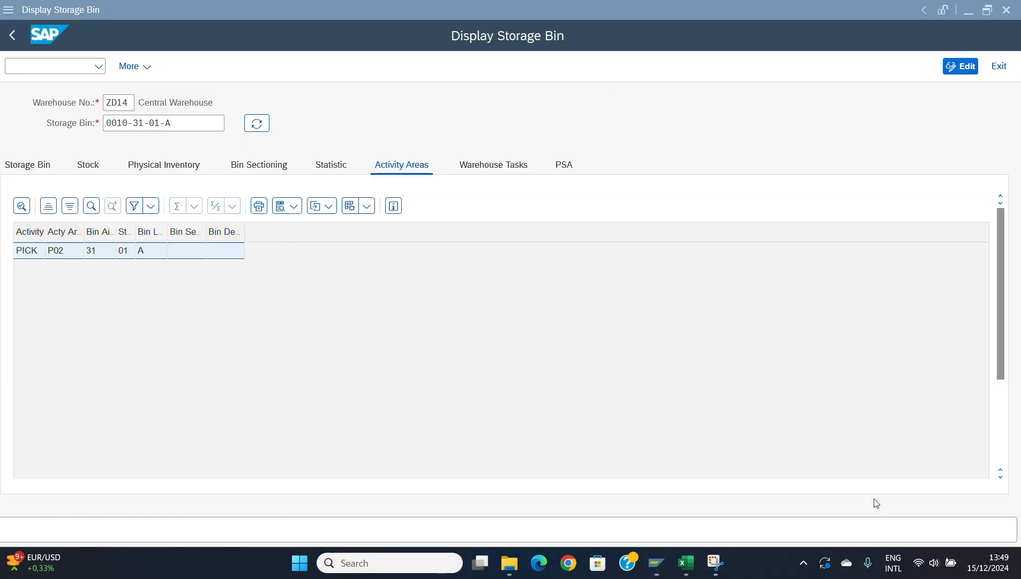
pyautogui.click(38, 60)
pyautogui.write('/')
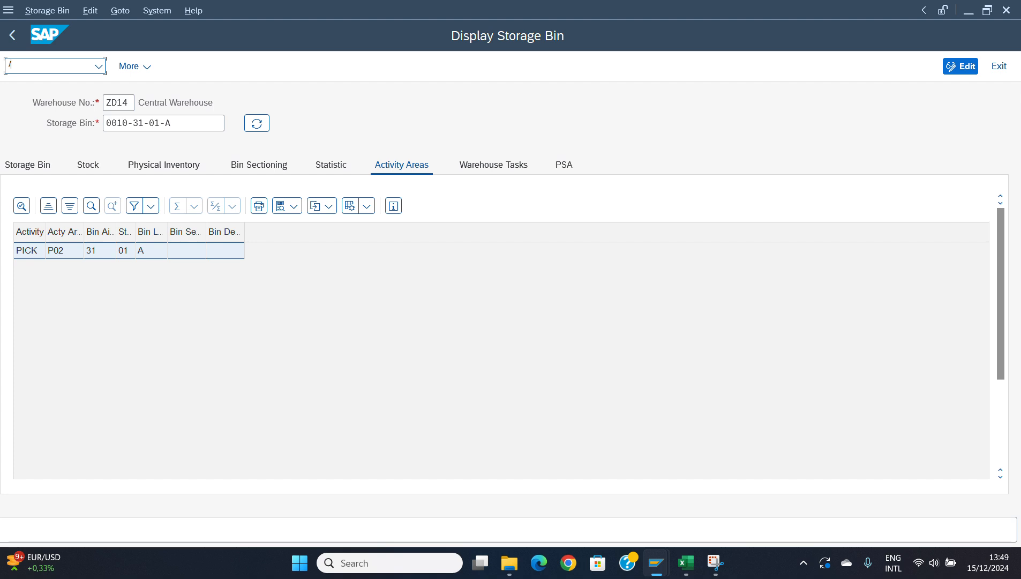
pyautogui.write('N/SCWM/RGRP')
pyautogui.press('Return')
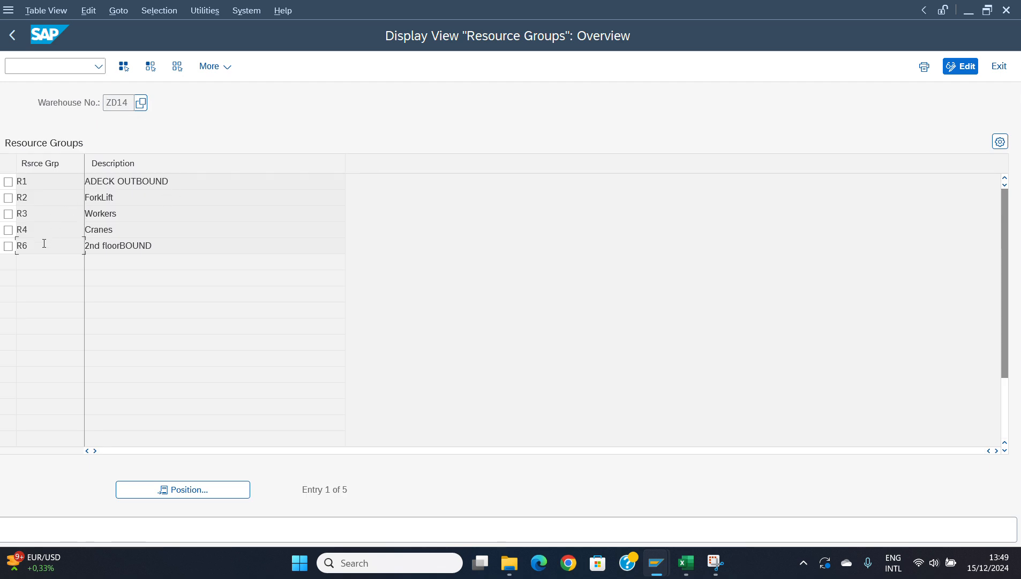
# - Put the resource groups in change mode and copy group R6, naming the new group R7
pyautogui.click(44, 243)
pyautogui.click(8, 246)
pyautogui.click(970, 63)
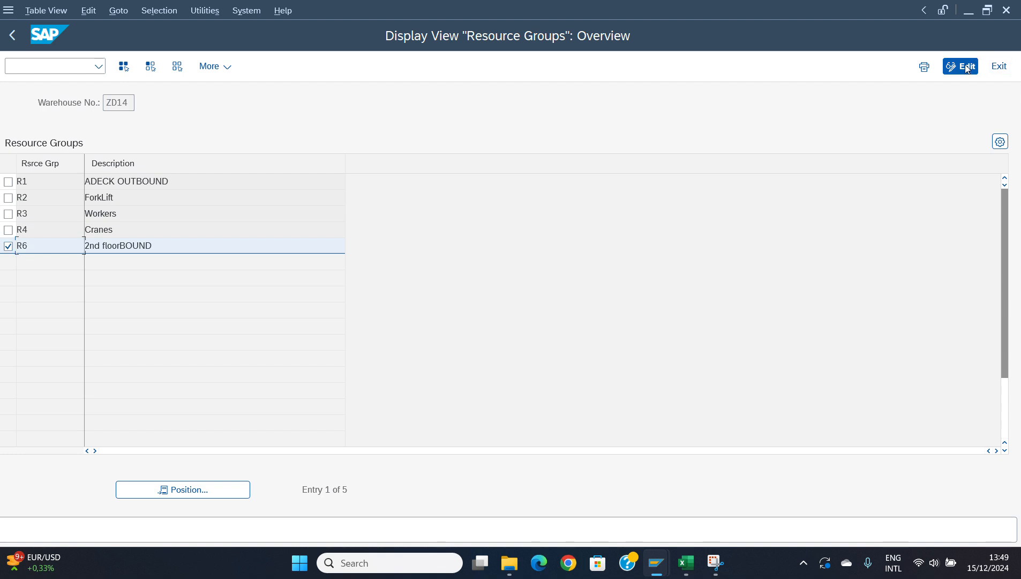
pyautogui.click(8, 246)
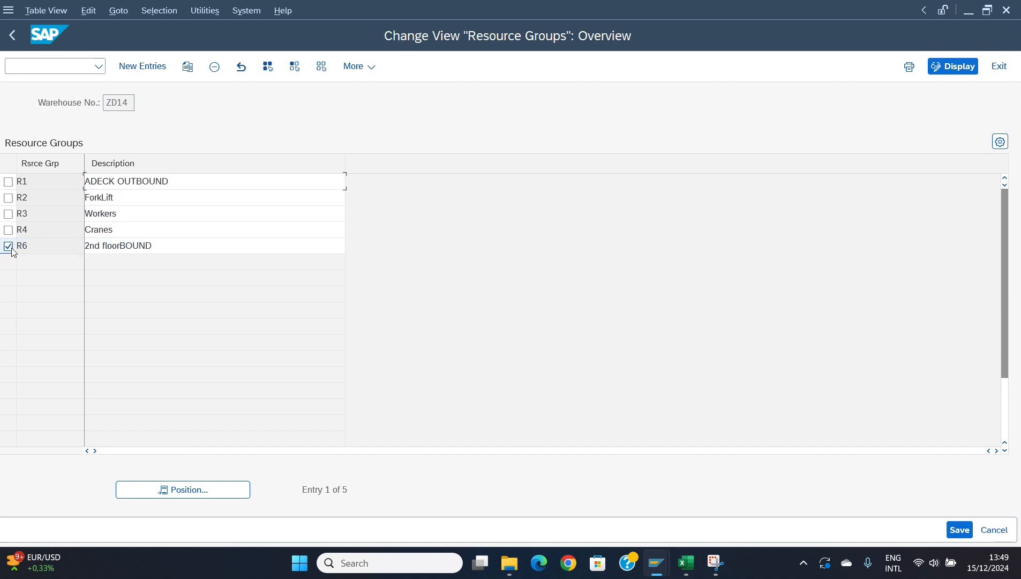
pyautogui.click(189, 66)
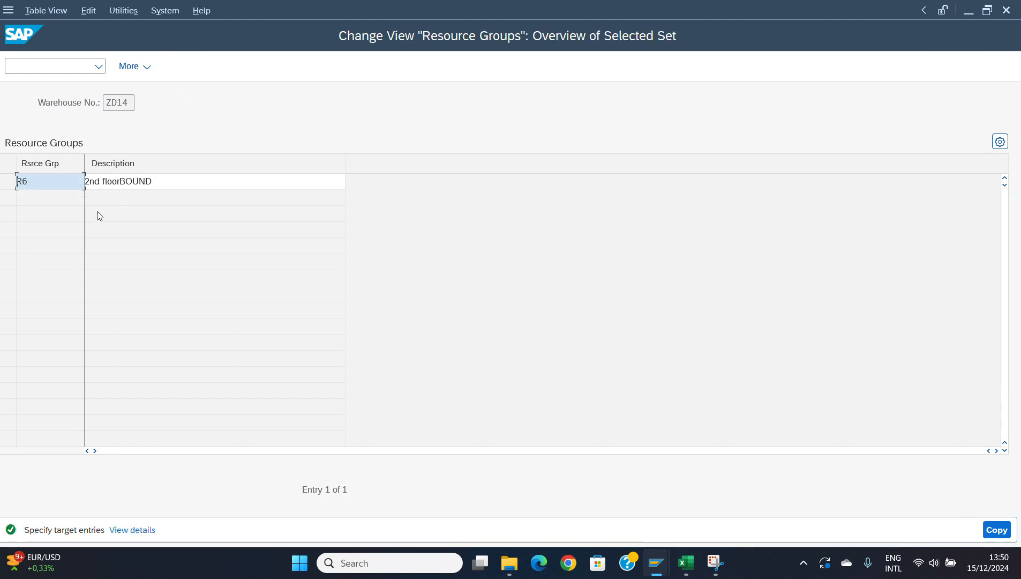
pyautogui.click(48, 180)
pyautogui.press('BackSpace')
pyautogui.write('7')
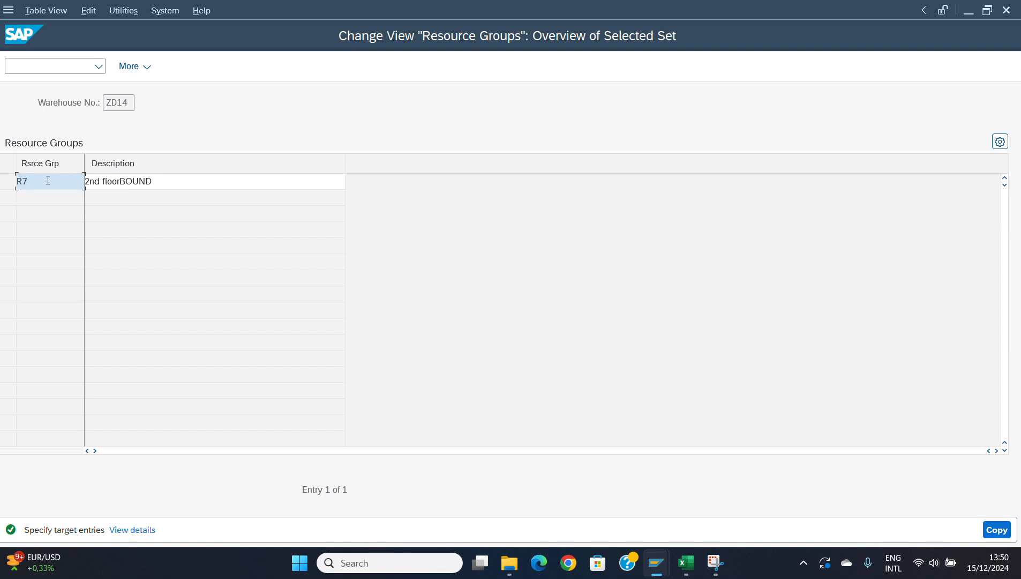
# - Set the copied resource group's description to "3nd floorBOUND", complete the copy, and save it
pyautogui.press('Tab')
pyautogui.write('3')
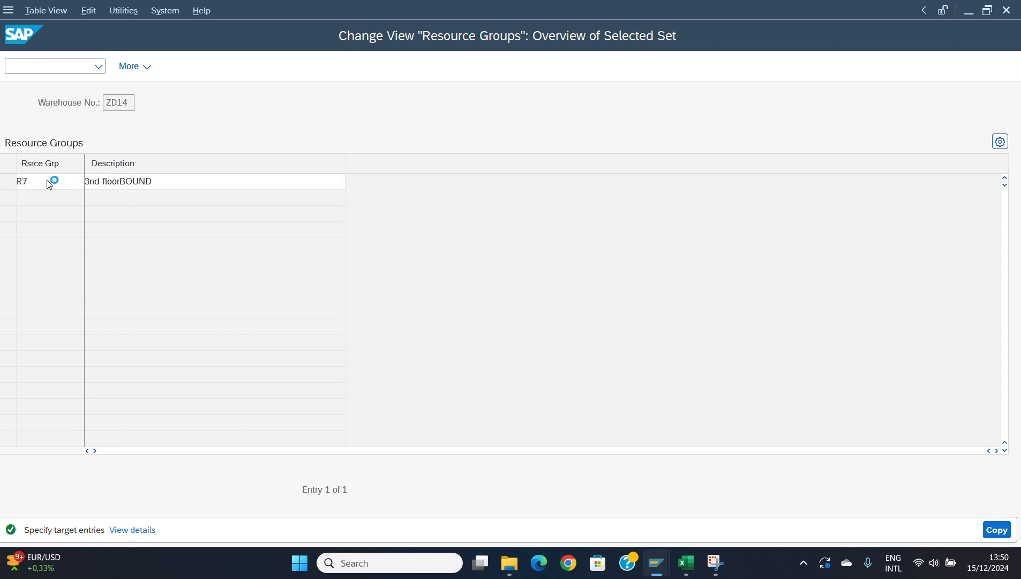
pyautogui.press('Return')
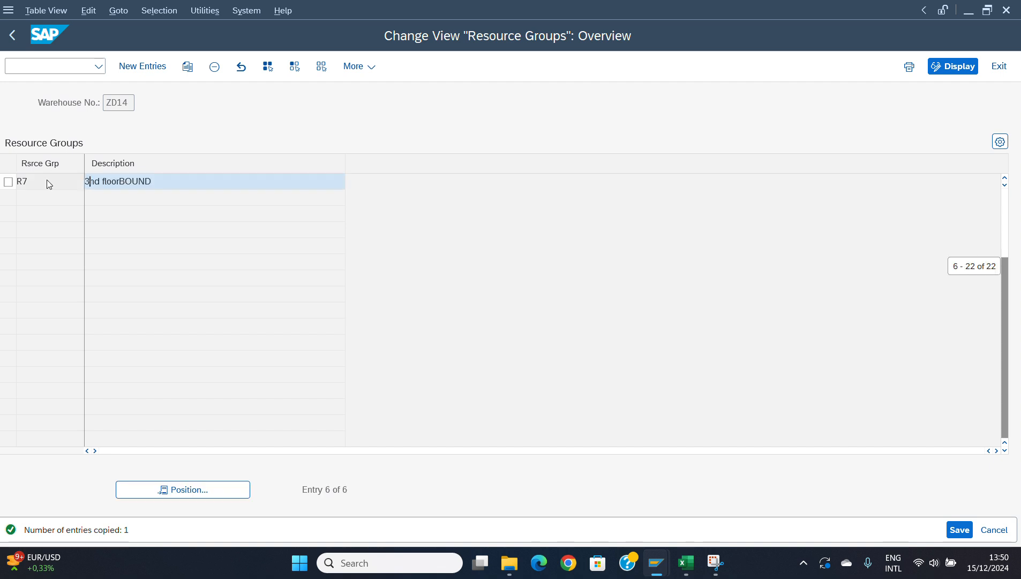
pyautogui.hotkey('ctrl', 's')
pyautogui.click(99, 181)
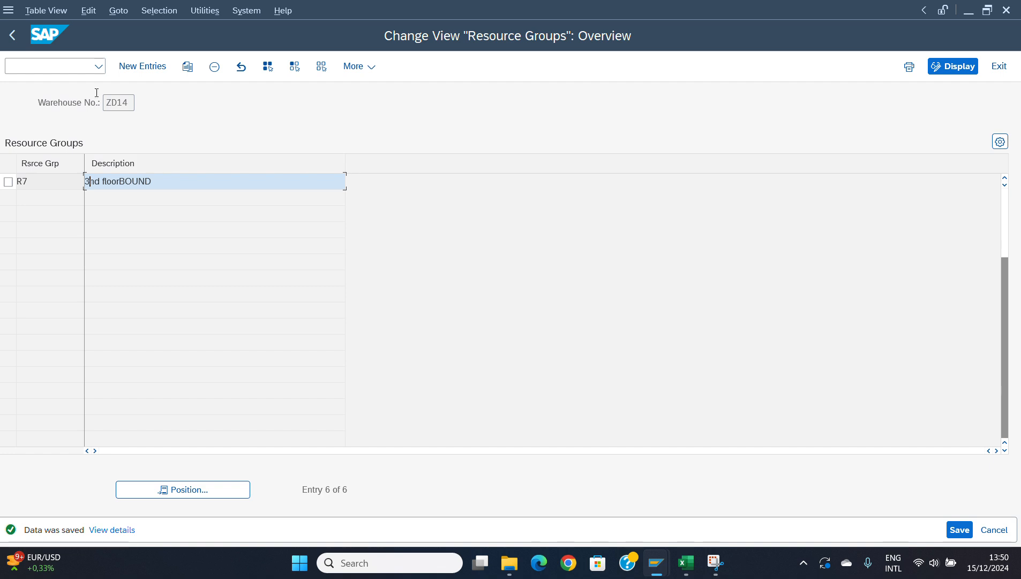
# - Open the resources maintenance with transaction /N/SCWM/RSRC
pyautogui.click(64, 64)
pyautogui.write('/N/SCWM/RSRC')
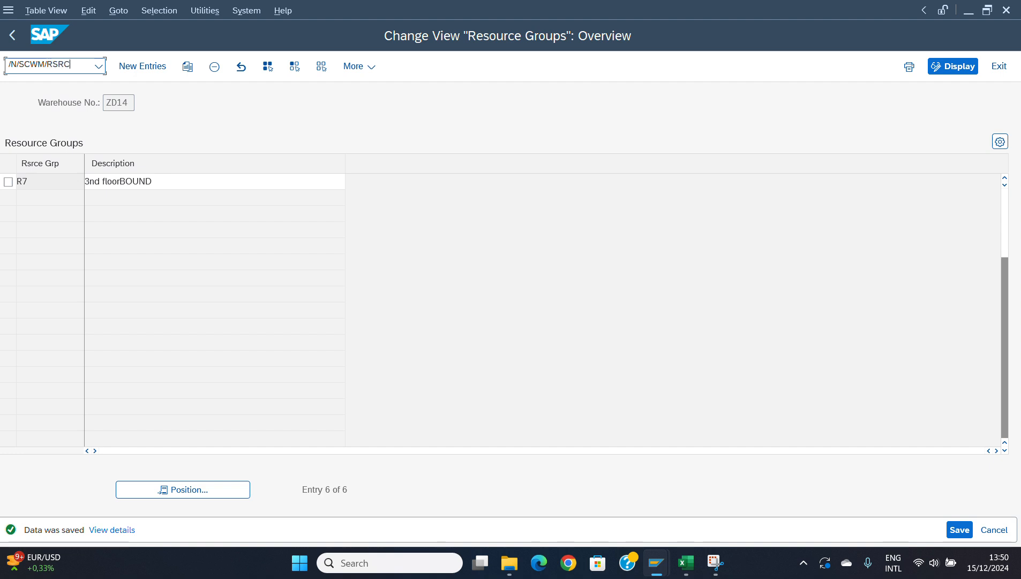
pyautogui.press('Return')
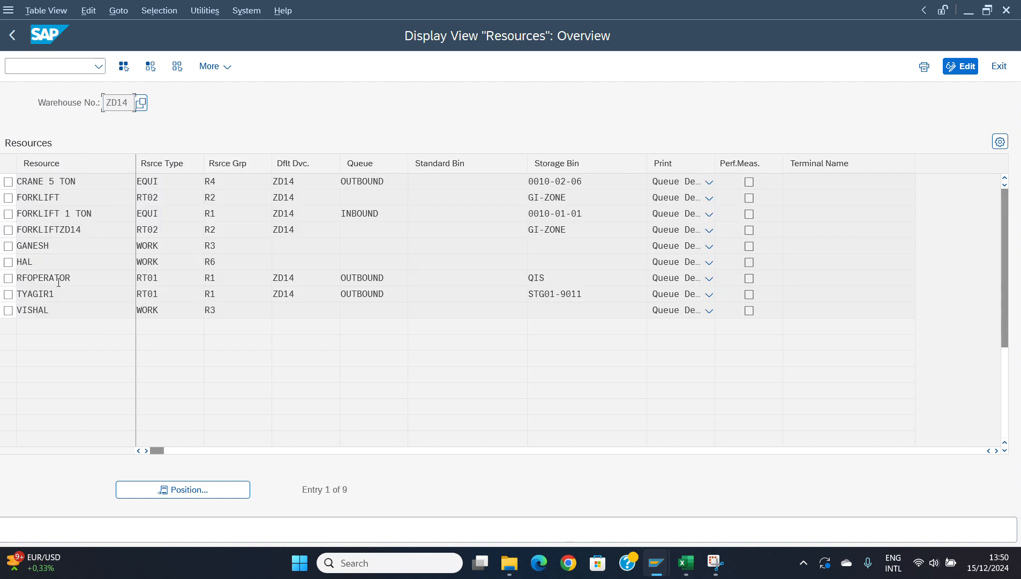
# - Put the resources in change mode and copy the last listed WORK resource of group R3, adding "1" to its name
pyautogui.click(27, 312)
pyautogui.doubleClick(28, 312)
pyautogui.click(8, 311)
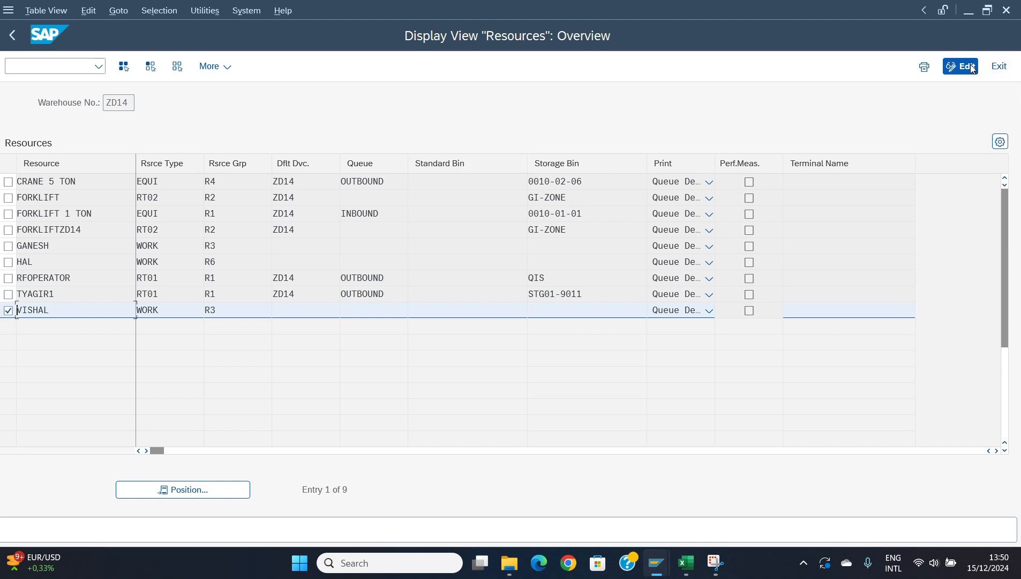
pyautogui.click(972, 67)
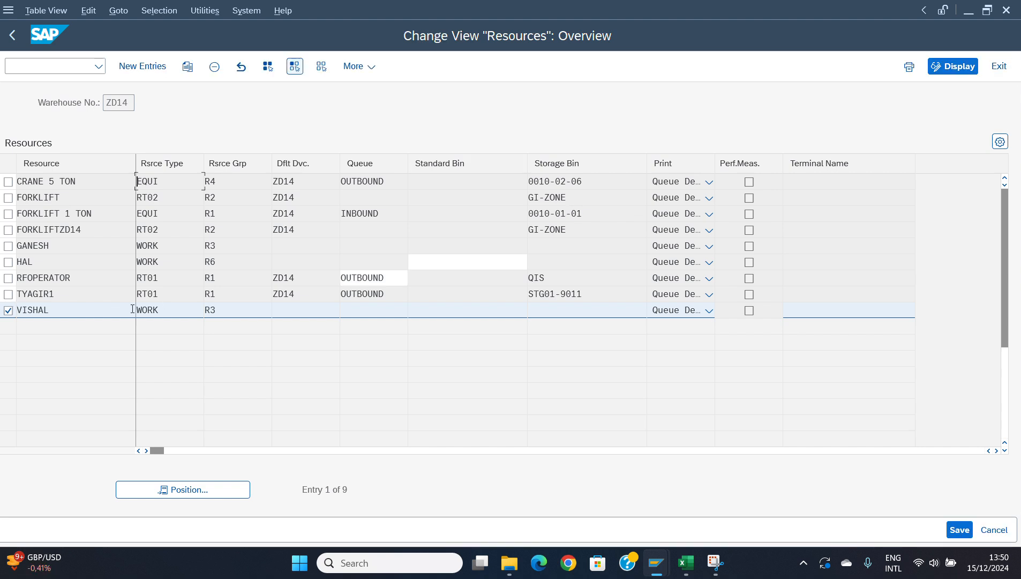
pyautogui.click(8, 310)
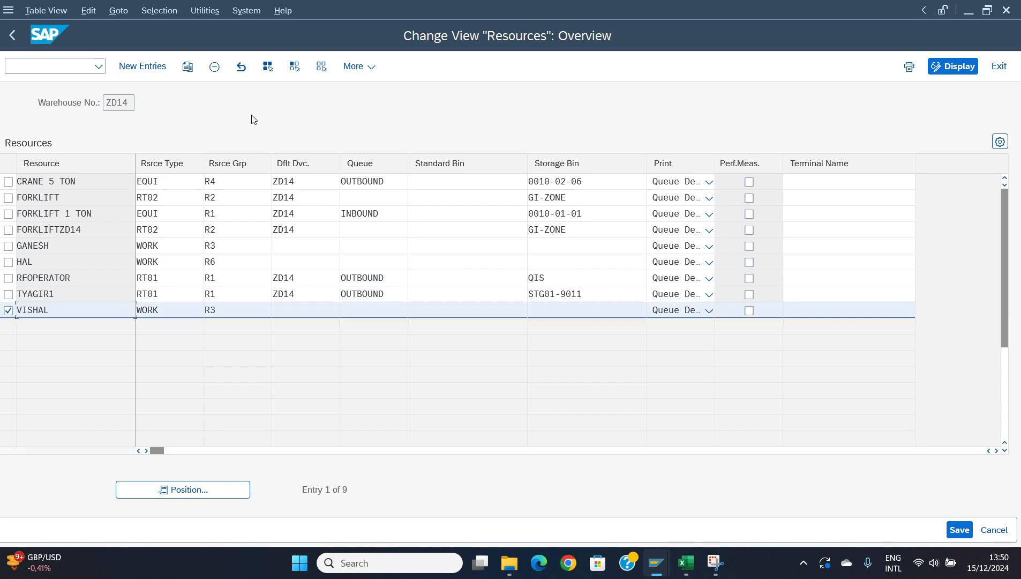
pyautogui.click(188, 66)
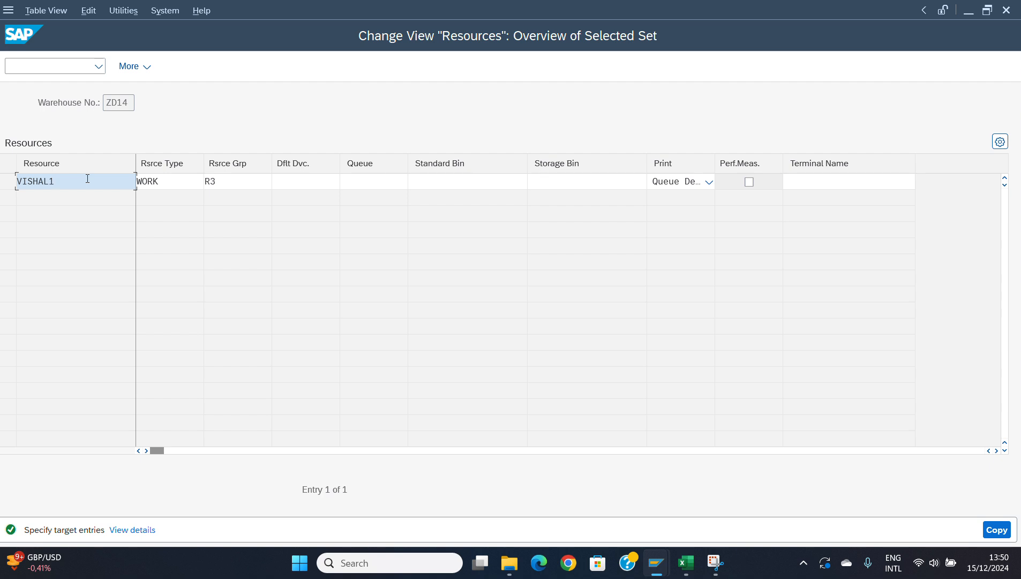
pyautogui.press('Return')
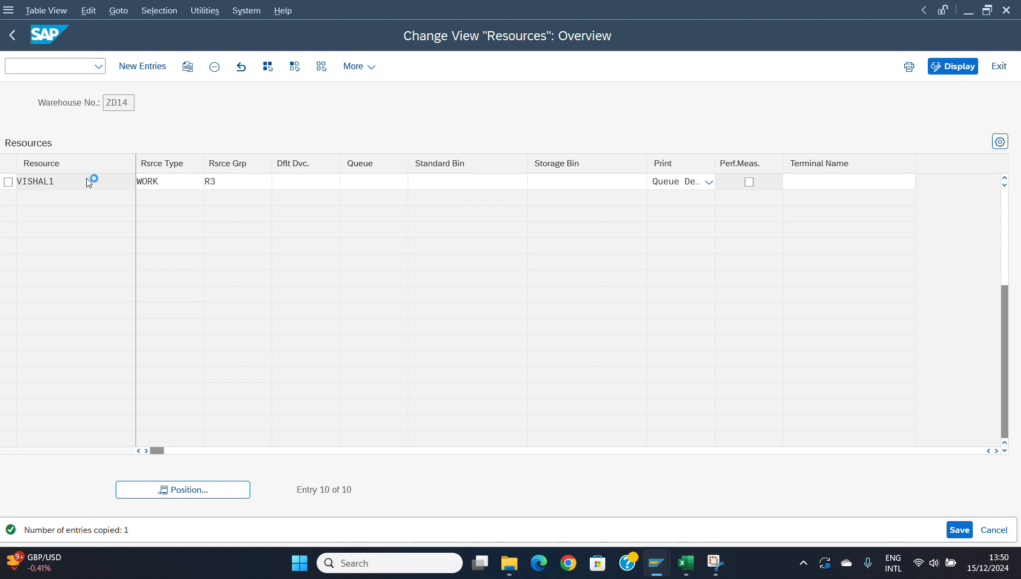
# - Save the copied resource and set its resource type to RT02
pyautogui.hotkey('ctrl', 's')
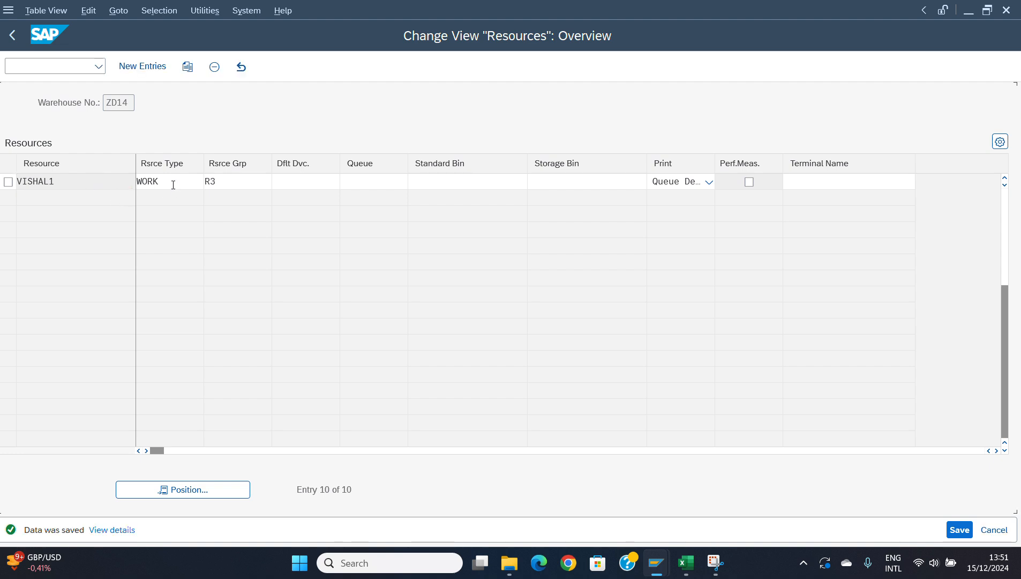
pyautogui.press('Tab')
pyautogui.write('WO')
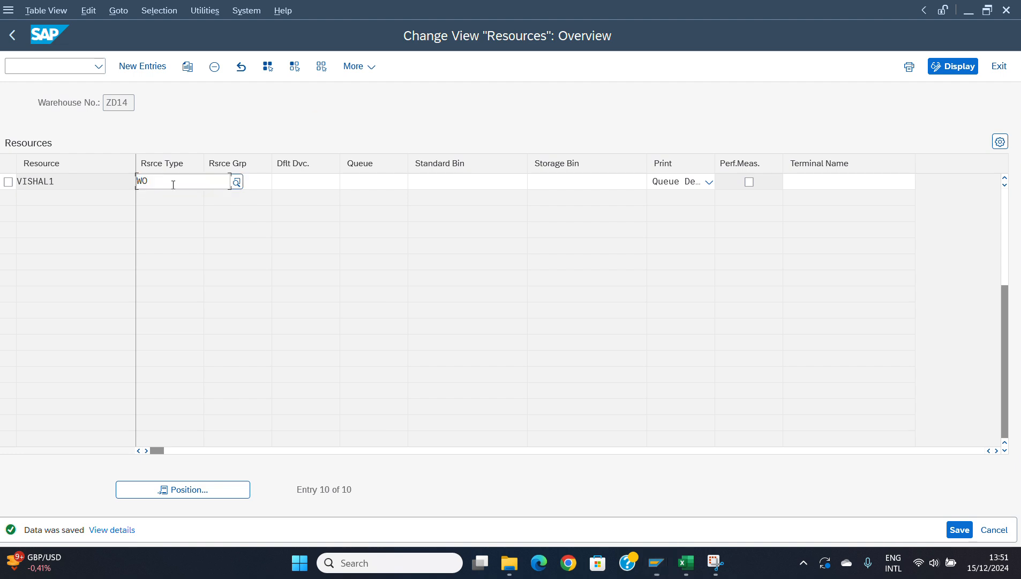
pyautogui.write('ORK')
pyautogui.press('Return')
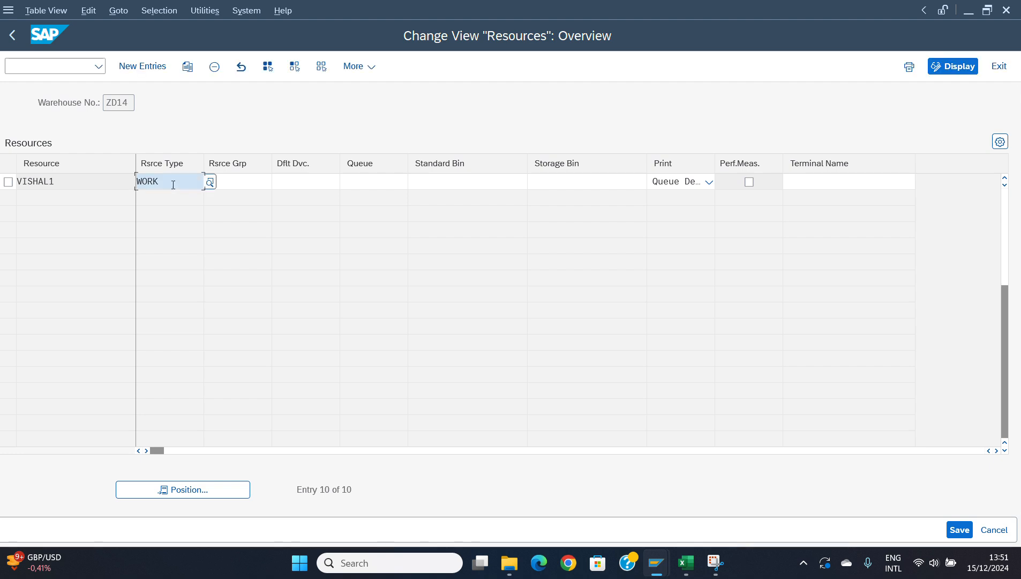
pyautogui.write('RT')
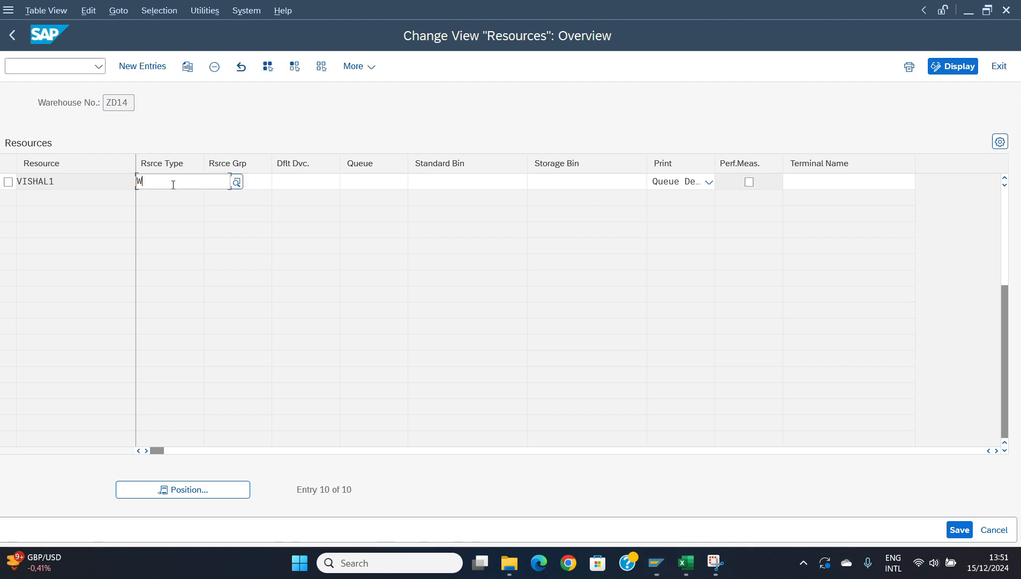
pyautogui.write('02')
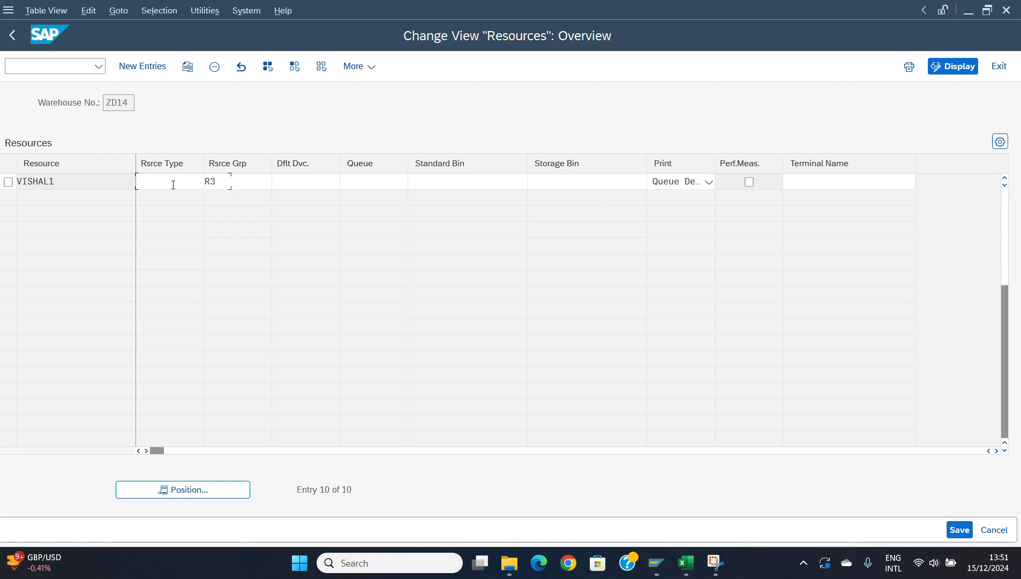
pyautogui.press('Return')
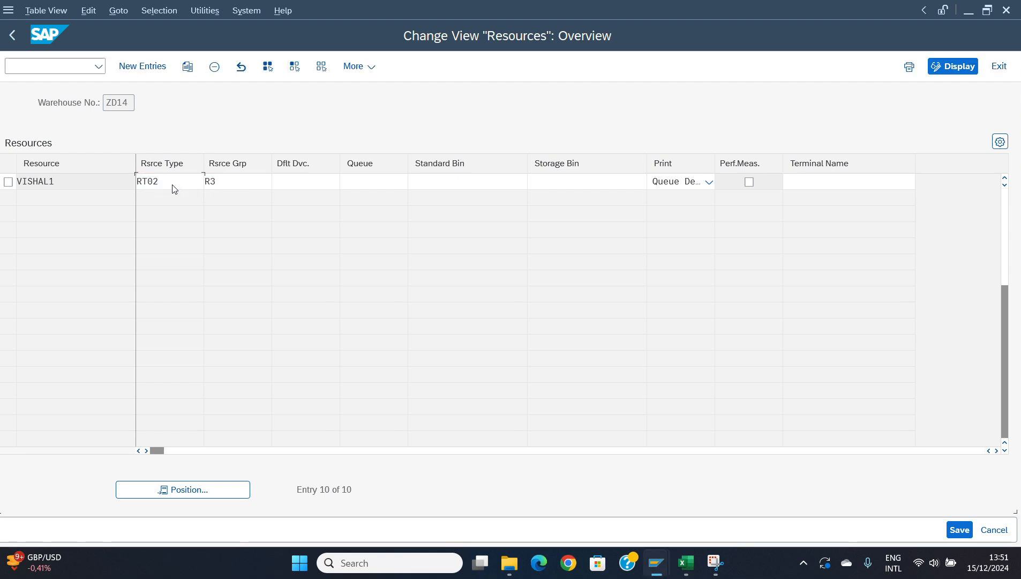
# - Assign the copied resource to resource group R7 and save the entry
pyautogui.click(260, 186)
pyautogui.write('R3')
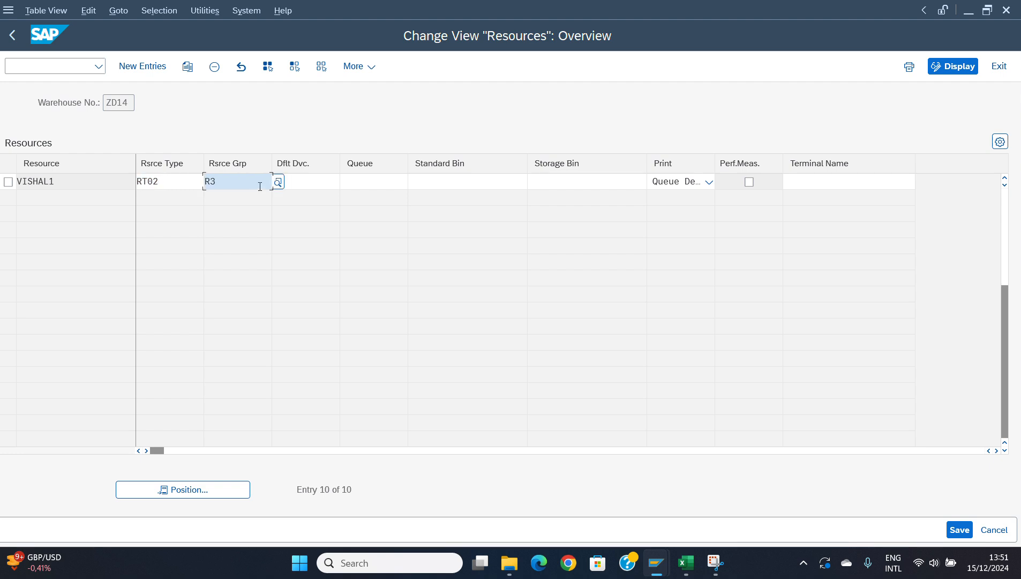
pyautogui.press('BackSpace')
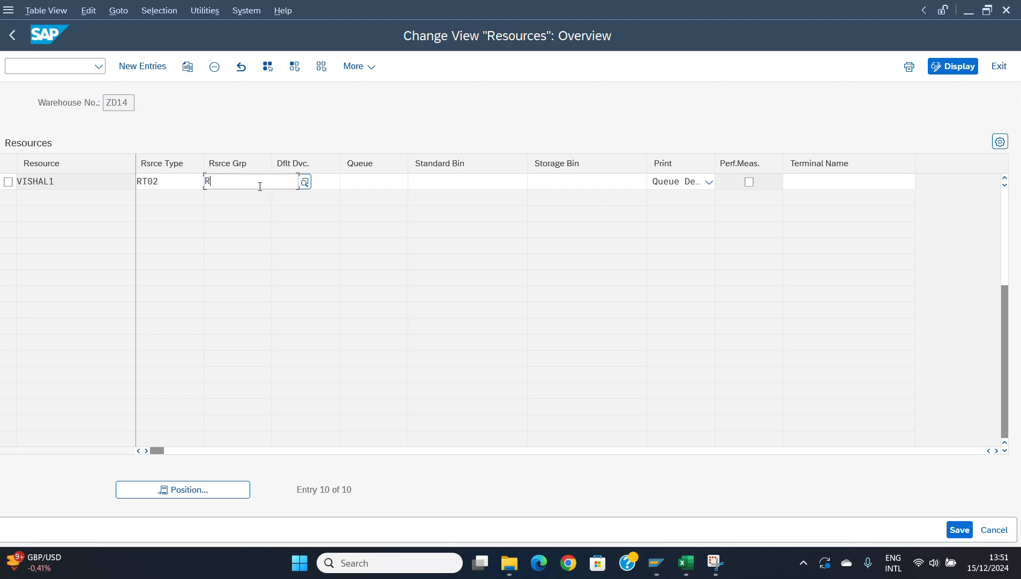
pyautogui.press('Return')
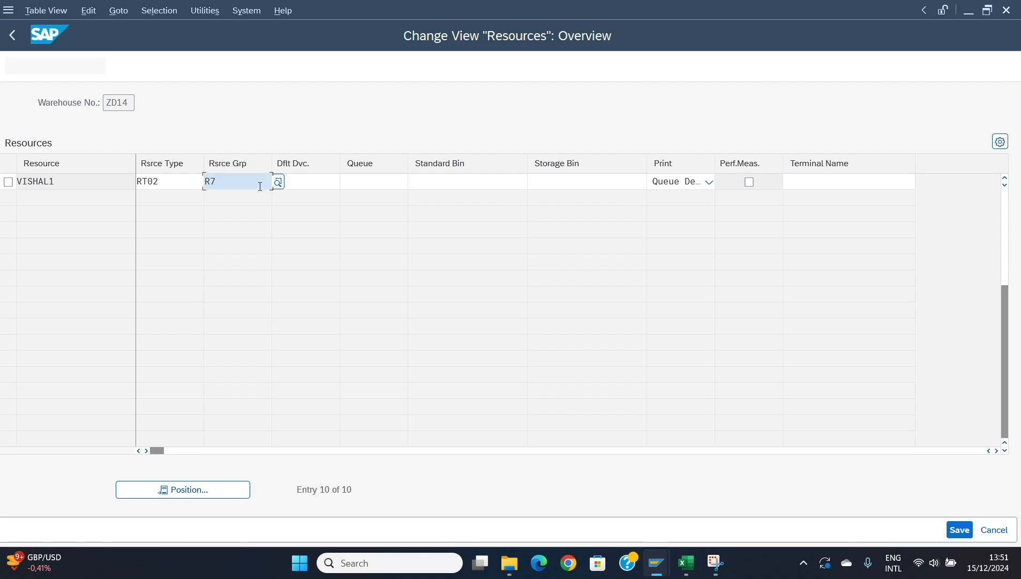
pyautogui.hotkey('ctrl', 's')
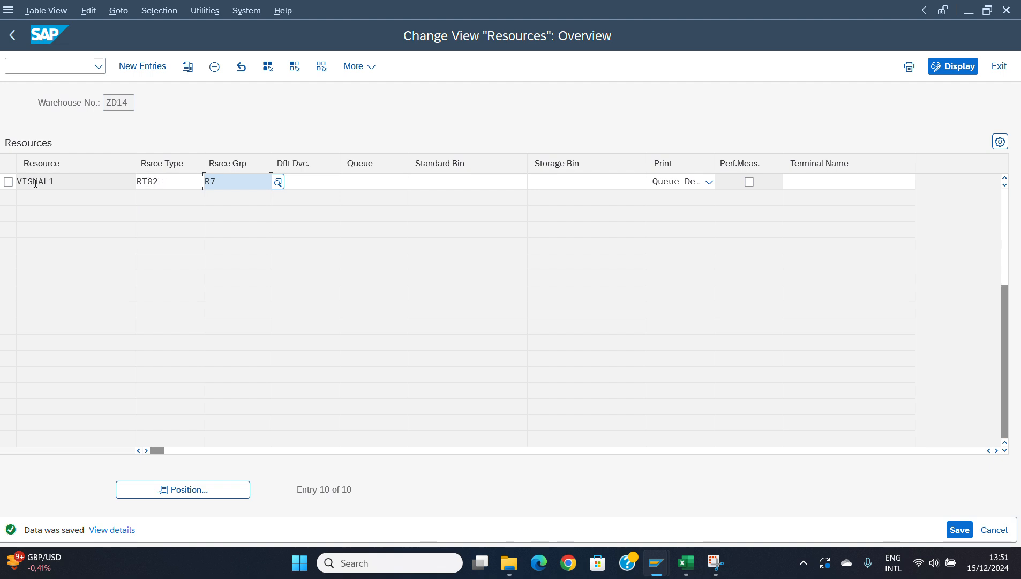
# - Change the resource type of the R7 resource to RT01 and save
pyautogui.click(175, 184)
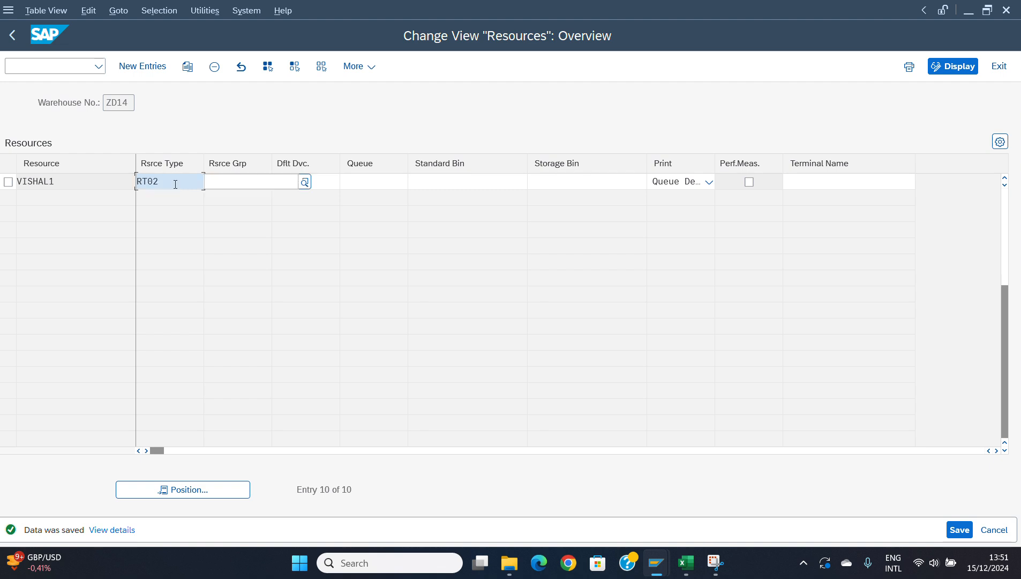
pyautogui.press('BackSpace')
pyautogui.write('1')
pyautogui.press('Return')
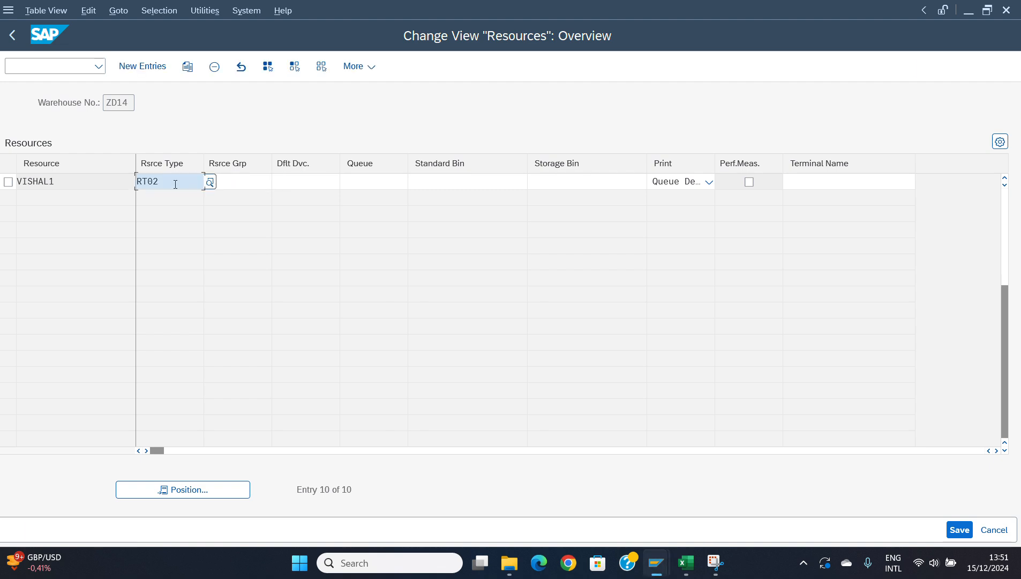
pyautogui.hotkey('ctrl', 's')
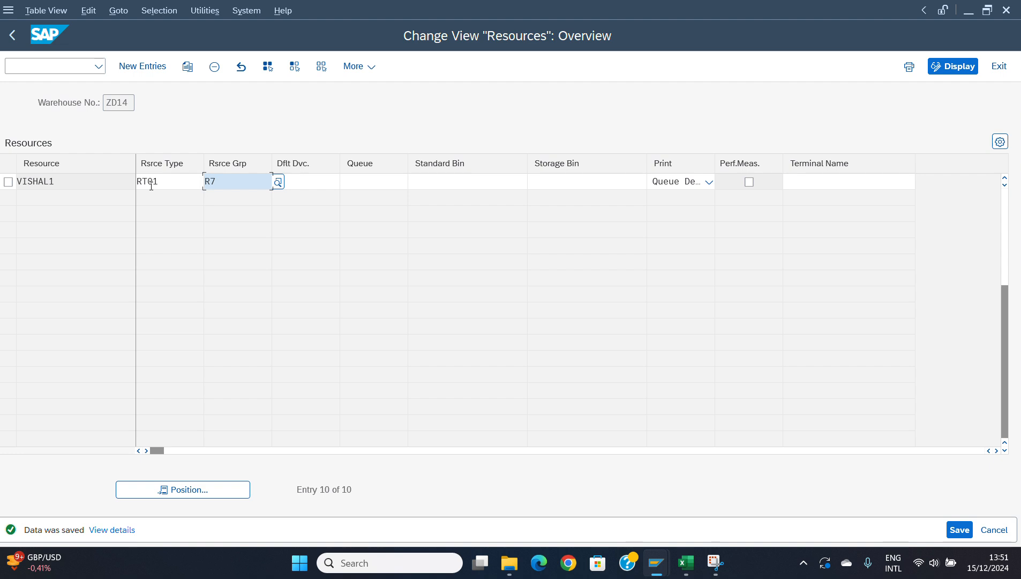
# - Copy the RT01 resource of group R7, replacing the final digit of its name with 2, and save the new resource
pyautogui.click(8, 182)
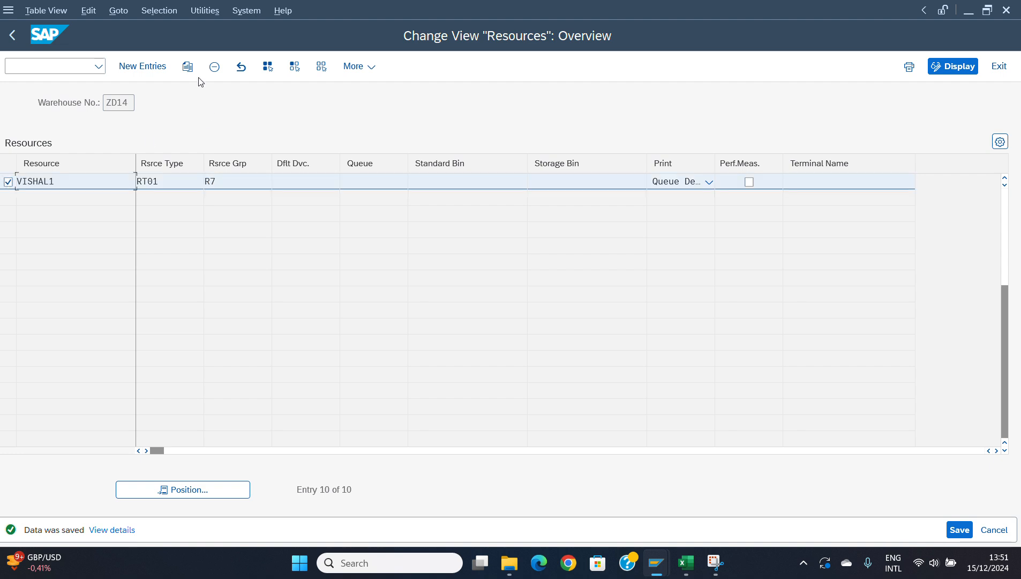
pyautogui.click(187, 66)
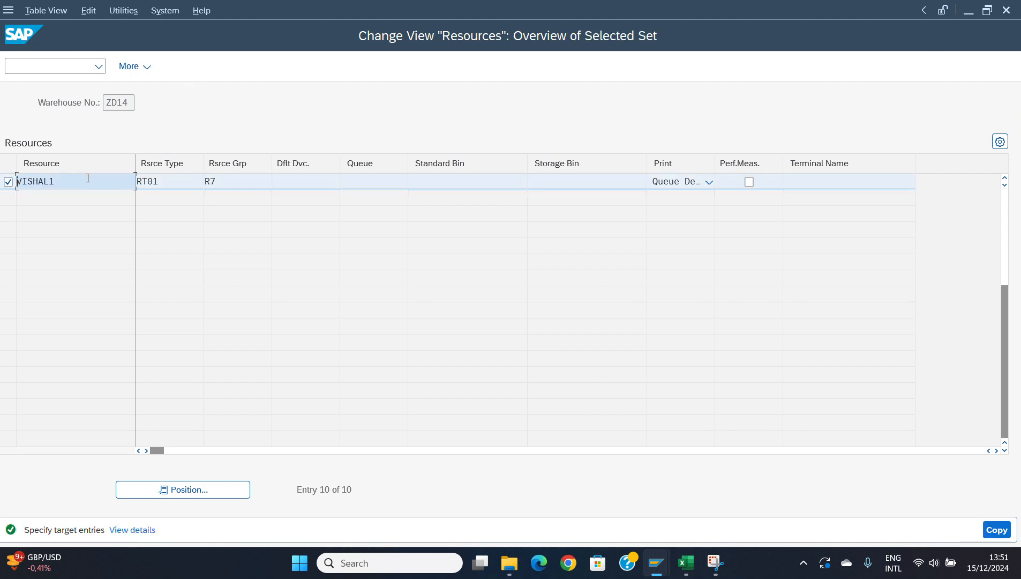
pyautogui.press('BackSpace')
pyautogui.write('2')
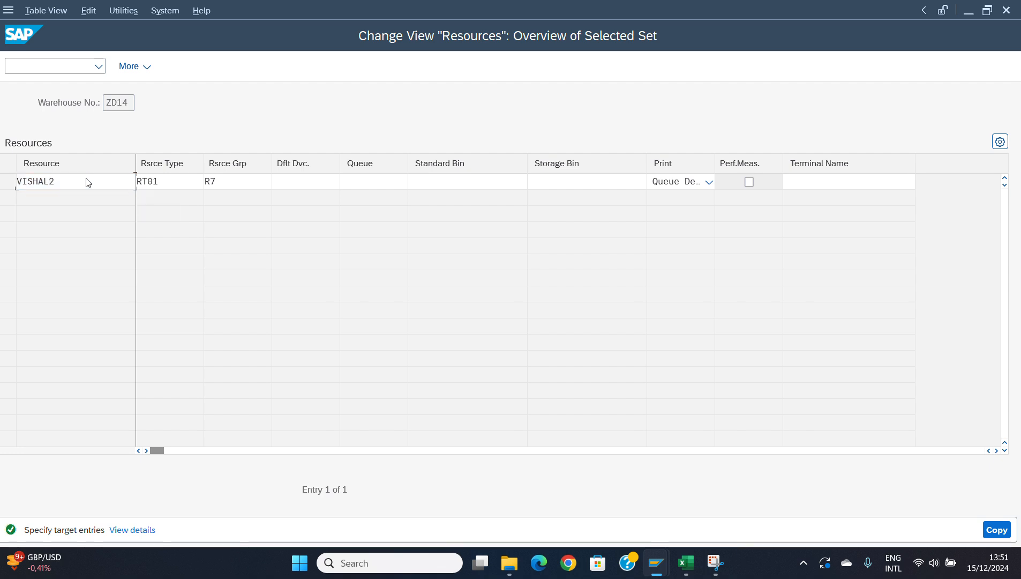
pyautogui.press('Return')
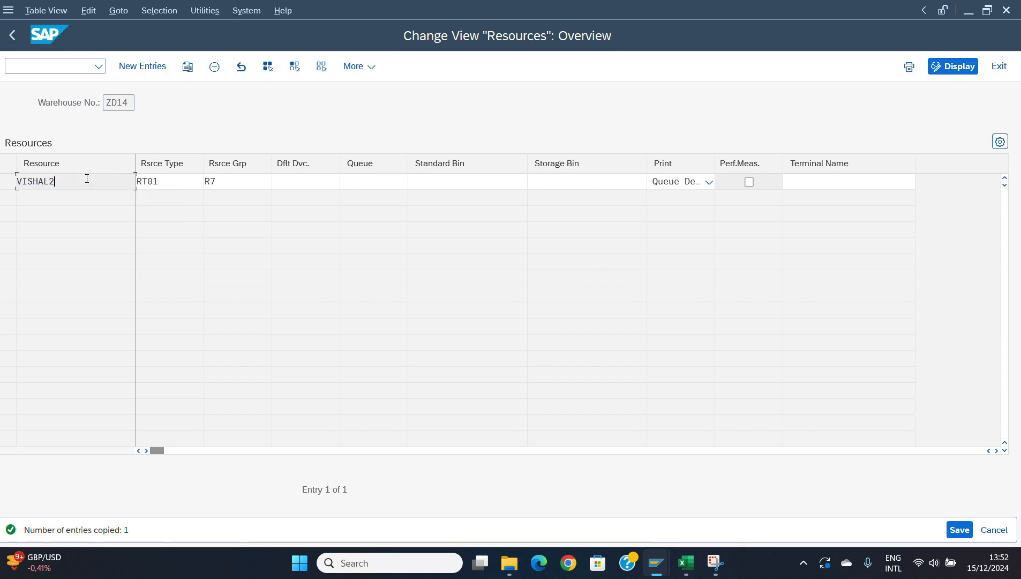
pyautogui.hotkey('ctrl', 's')
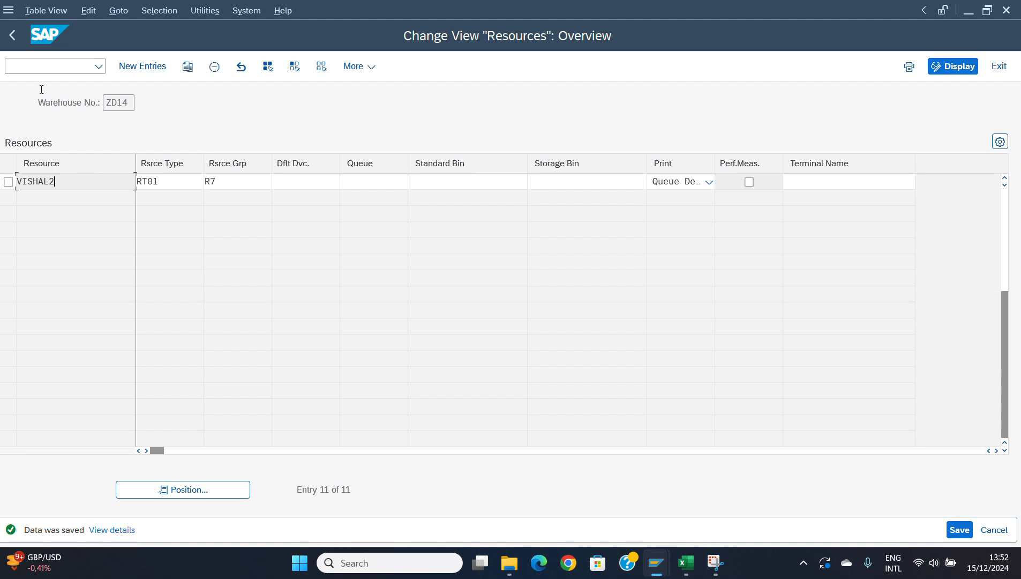
# - Open the RF user settings with transaction /N/SCWM/USER
pyautogui.click(41, 69)
pyautogui.write('/N/SCWM/USER')
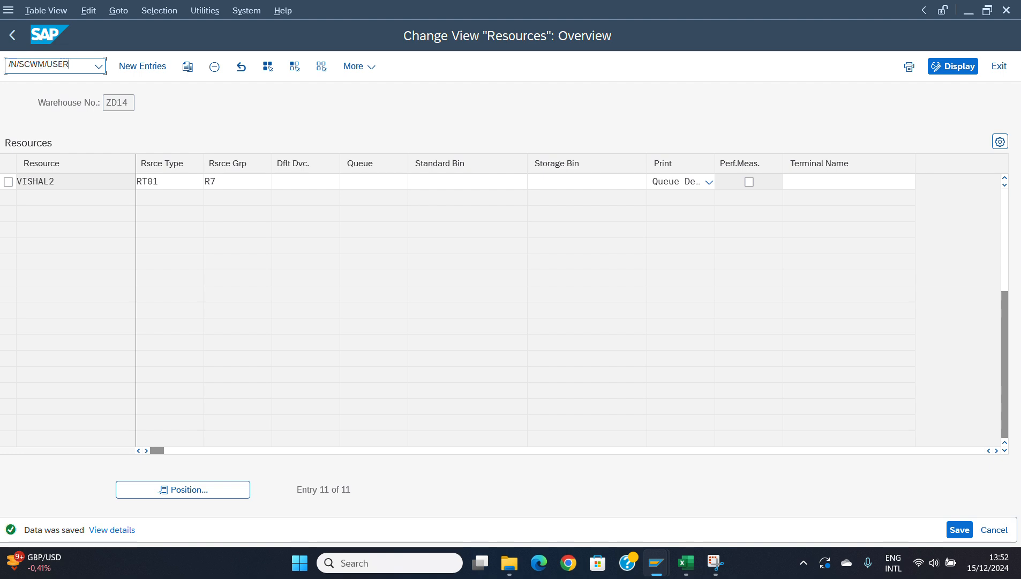
pyautogui.press('Return')
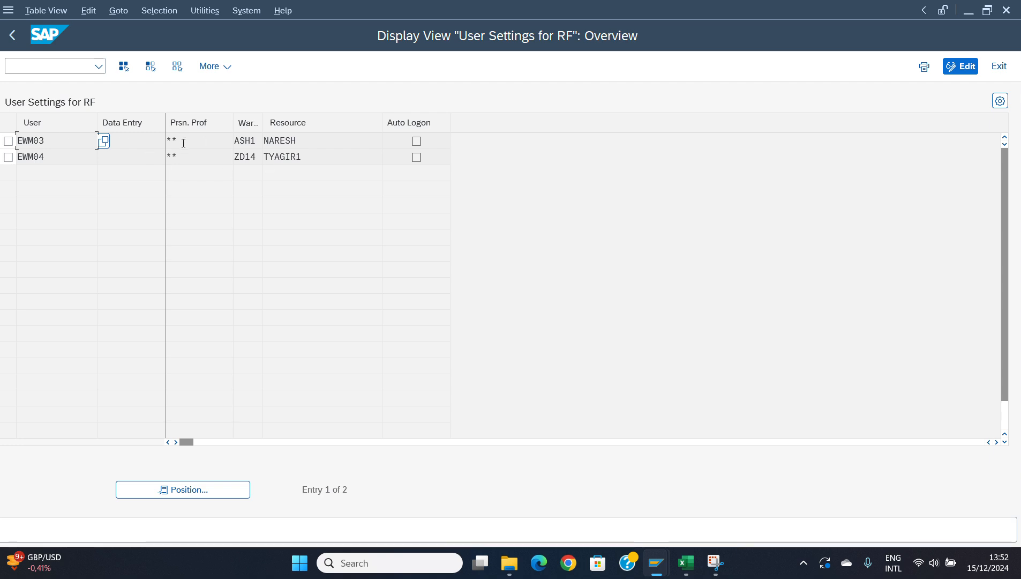
# - Put the RF user settings in change mode
pyautogui.click(8, 158)
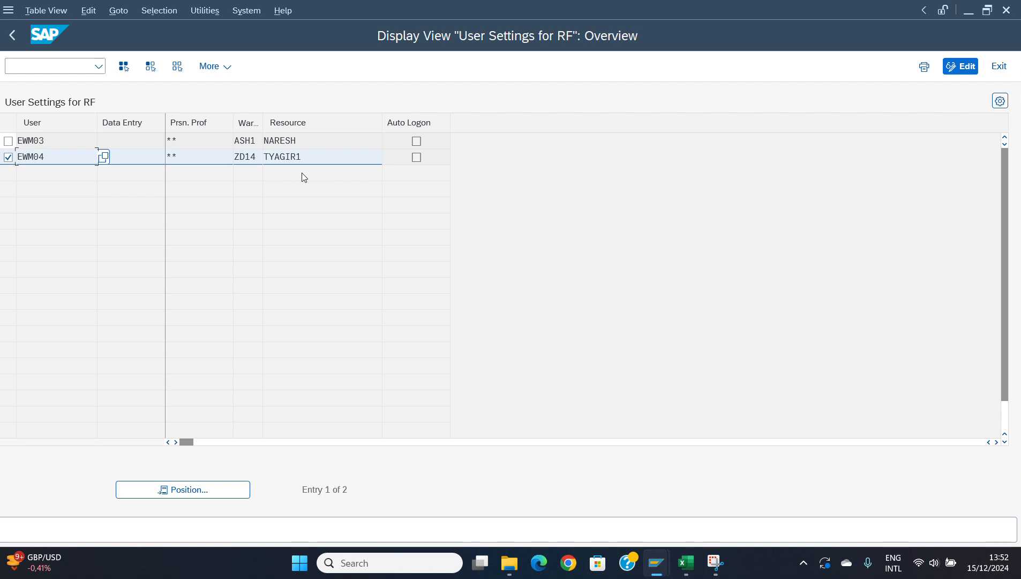
pyautogui.click(8, 157)
pyautogui.click(39, 66)
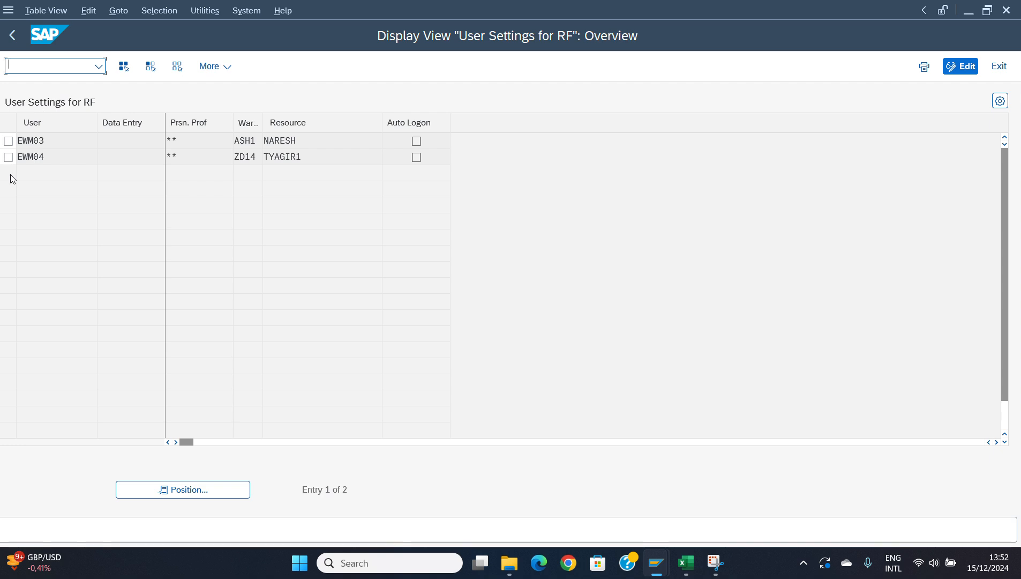
pyautogui.click(9, 157)
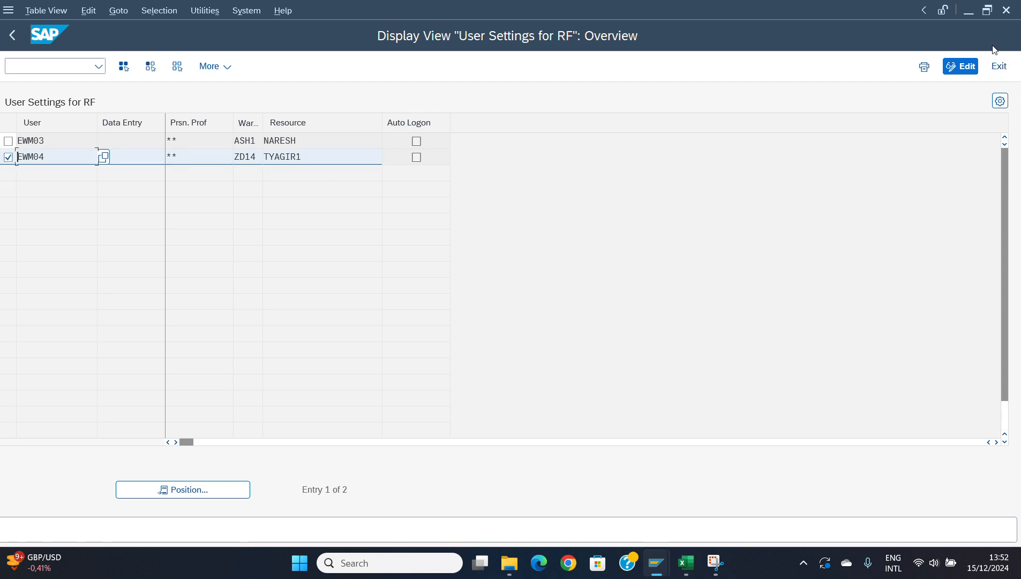
pyautogui.click(963, 66)
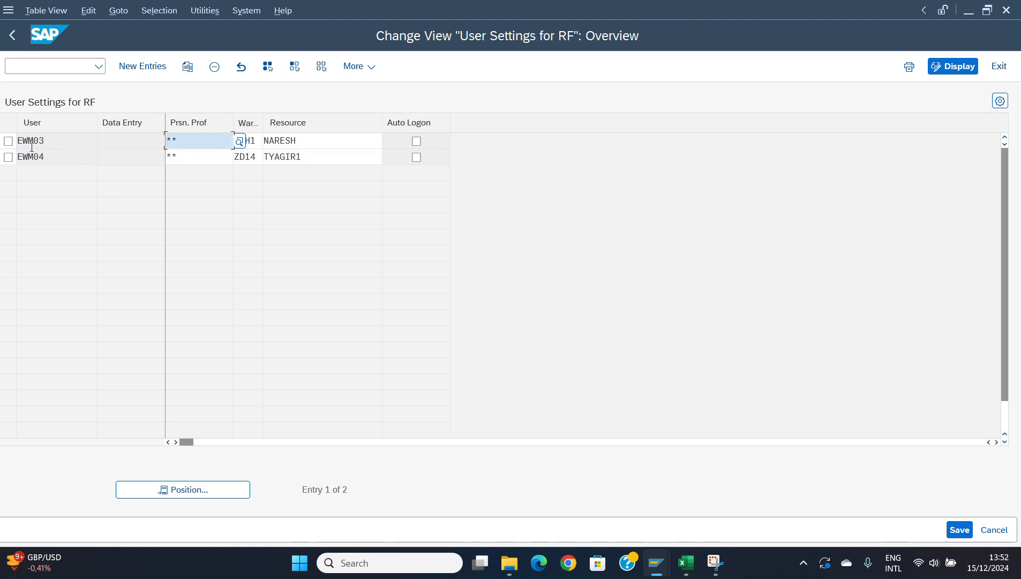
# - Copy the user entry EWM04 of warehouse ZD14, naming the new user EWM05
pyautogui.click(9, 157)
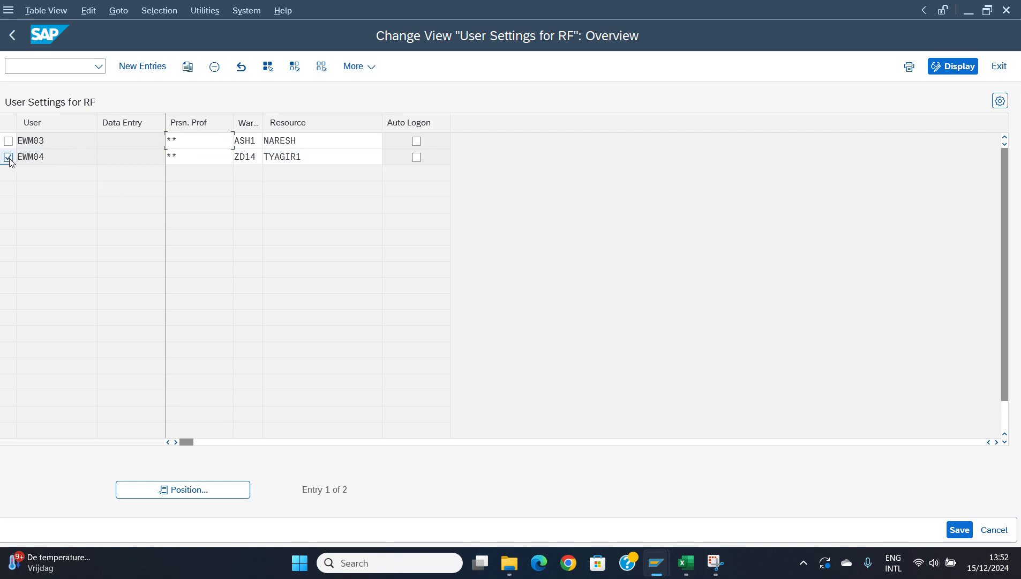
pyautogui.click(189, 66)
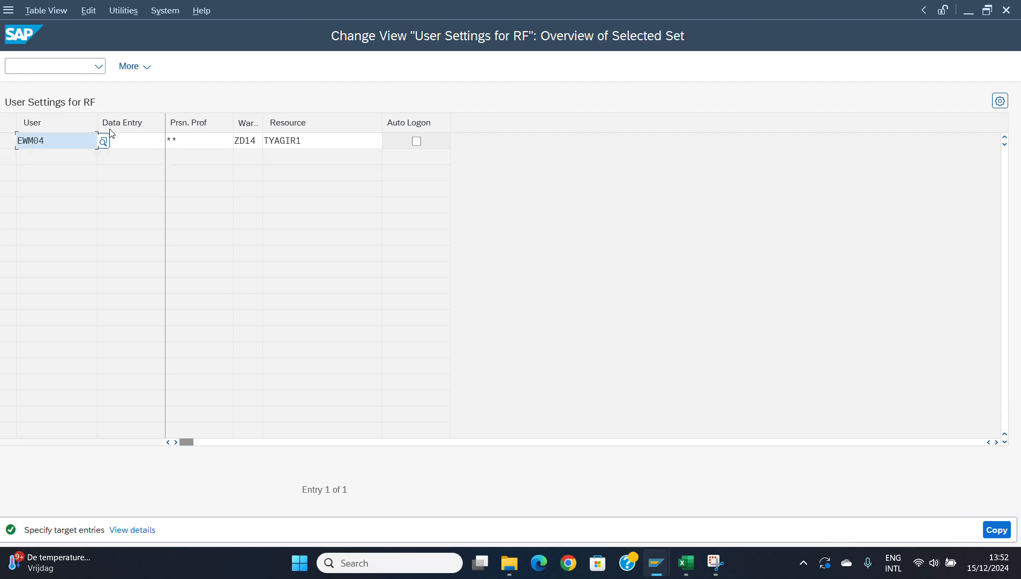
pyautogui.click(69, 140)
pyautogui.press('BackSpace')
pyautogui.write('4')
pyautogui.press('Return')
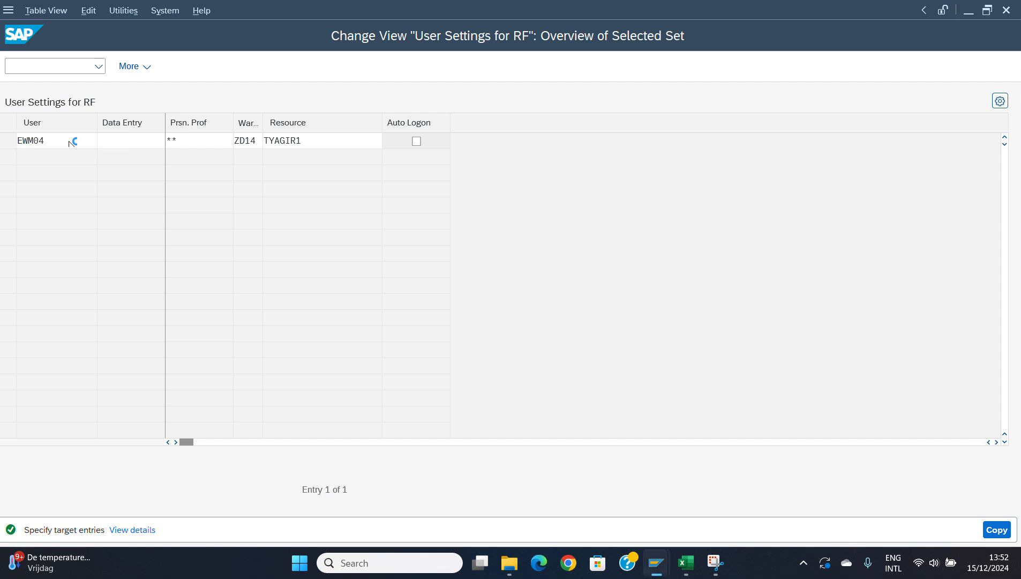
pyautogui.press('BackSpace')
pyautogui.write('5')
pyautogui.press('Return')
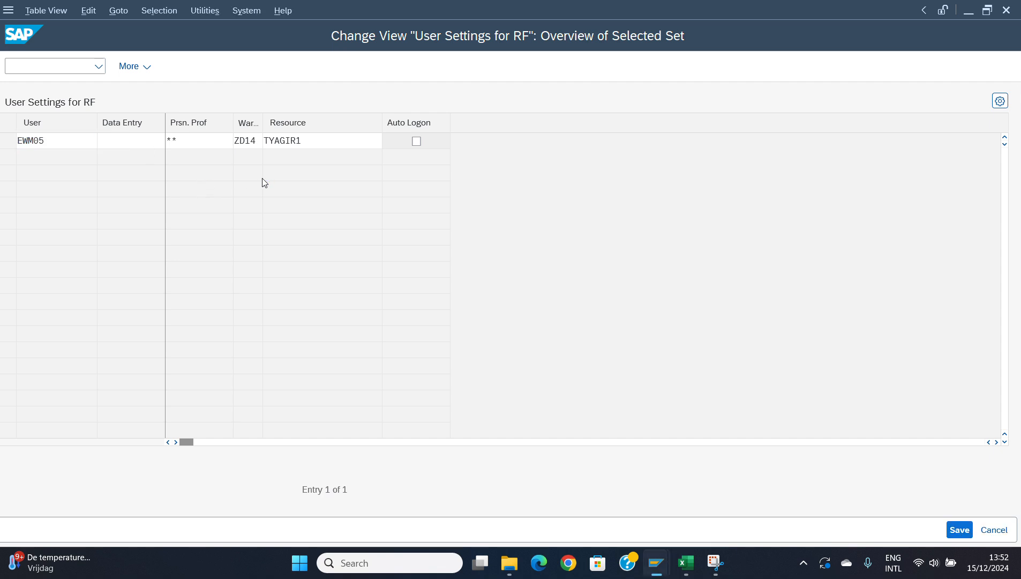
# - Set the resource of user EWM05 to the new group R7 resource whose name ends in 1, and save
pyautogui.click(316, 139)
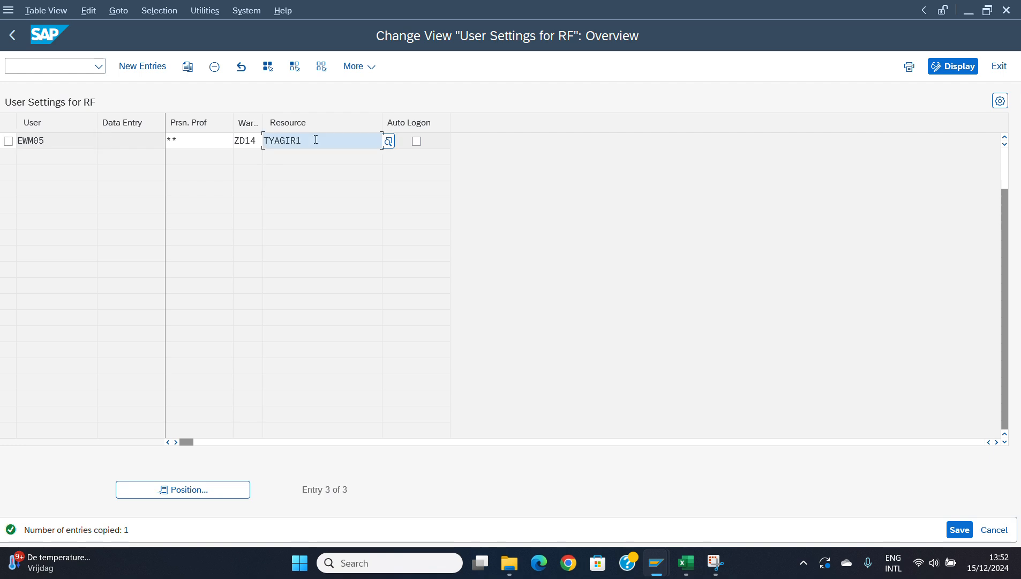
pyautogui.press('BackSpace')
pyautogui.press('BackSpace')
pyautogui.press('BackSpace')
pyautogui.press('BackSpace')
pyautogui.press('BackSpace')
pyautogui.press('BackSpace')
pyautogui.press('BackSpace')
pyautogui.write('VIS')
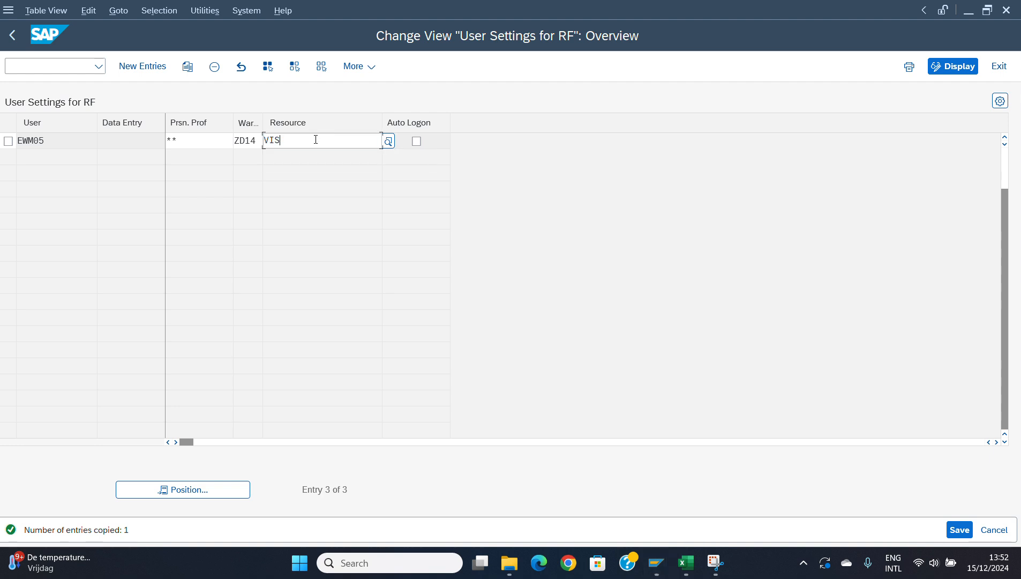
pyautogui.write('GR1')
pyautogui.press('Return')
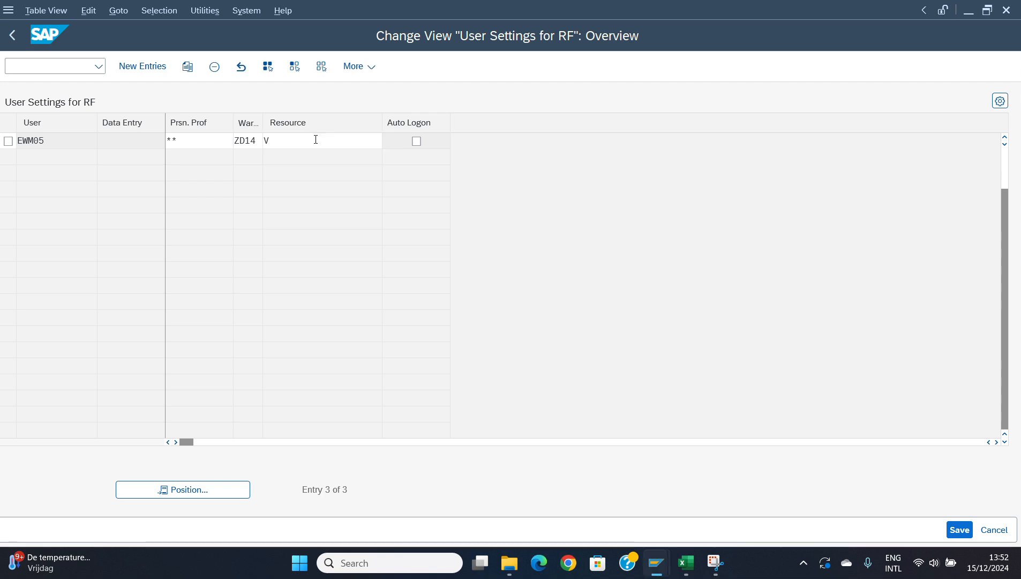
pyautogui.write('ISHA1')
pyautogui.press('Return')
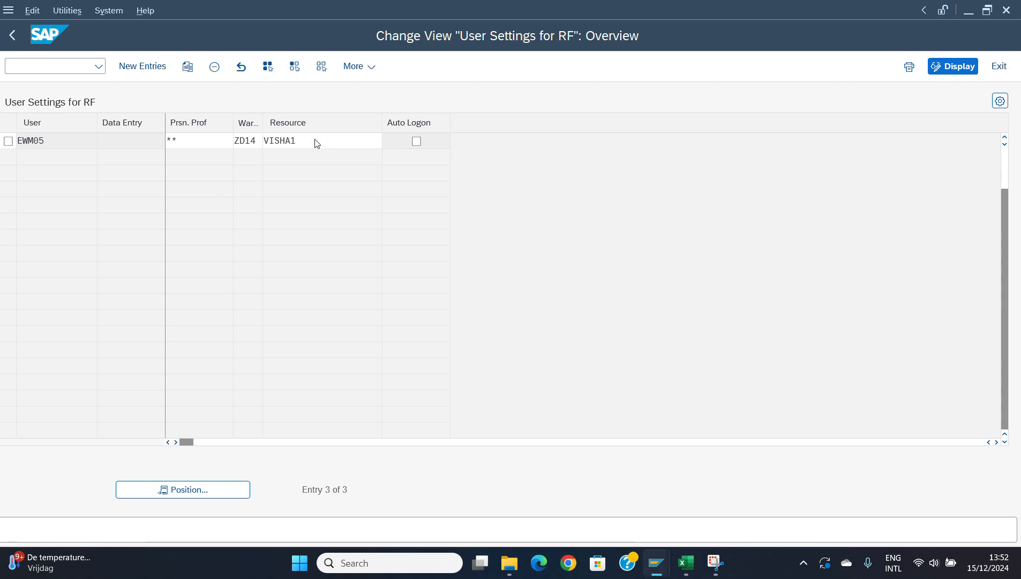
pyautogui.press('BackSpace')
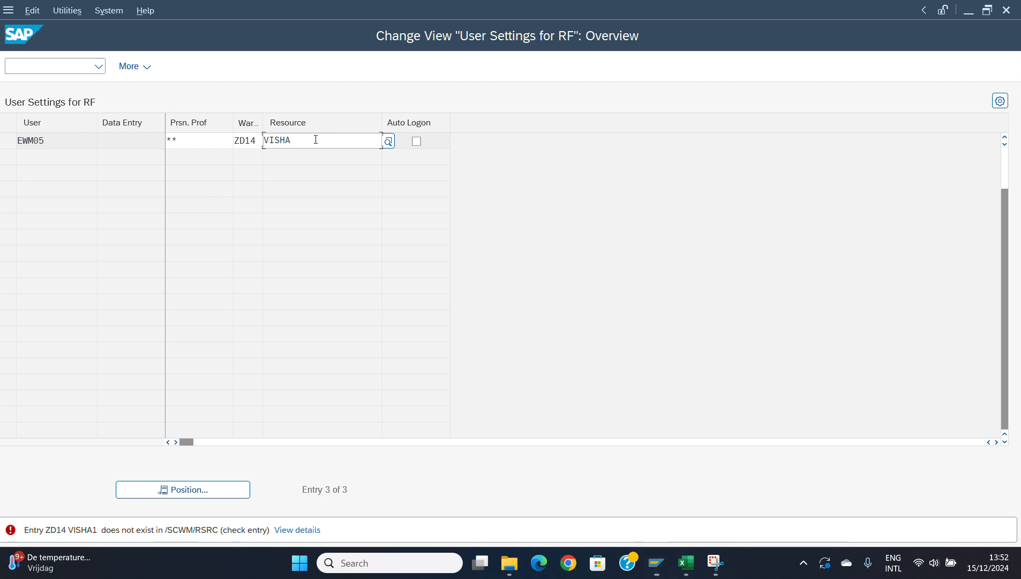
pyautogui.write('L1')
pyautogui.press('Return')
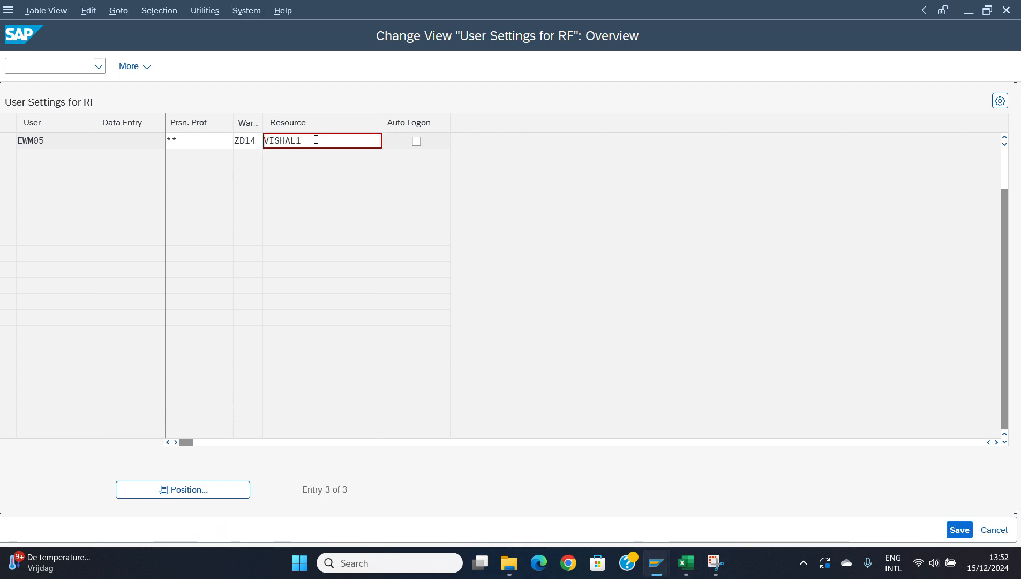
pyautogui.hotkey('ctrl', 's')
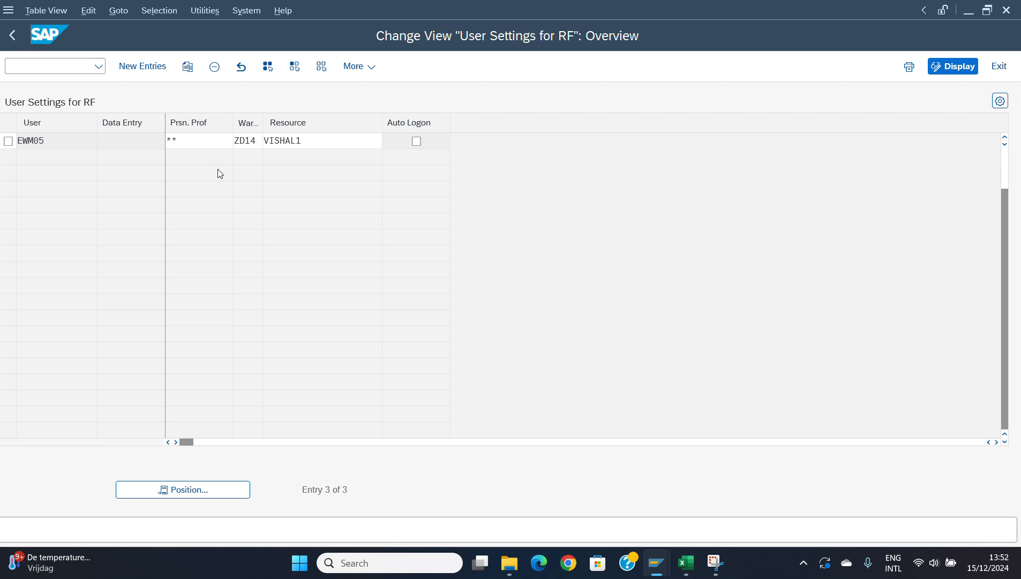
# - Open the queue sequence per resource group with transaction /N/SCWM/QSEQ and put it in change mode
pyautogui.click(70, 67)
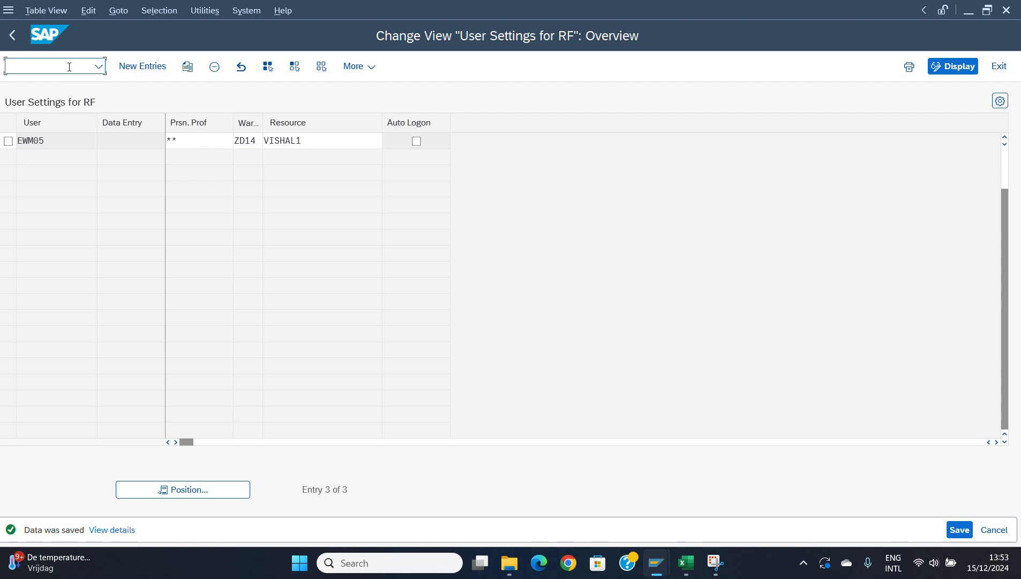
pyautogui.write('N')
pyautogui.press('BackSpace')
pyautogui.write('/N/SCWM/QSEQ')
pyautogui.press('Return')
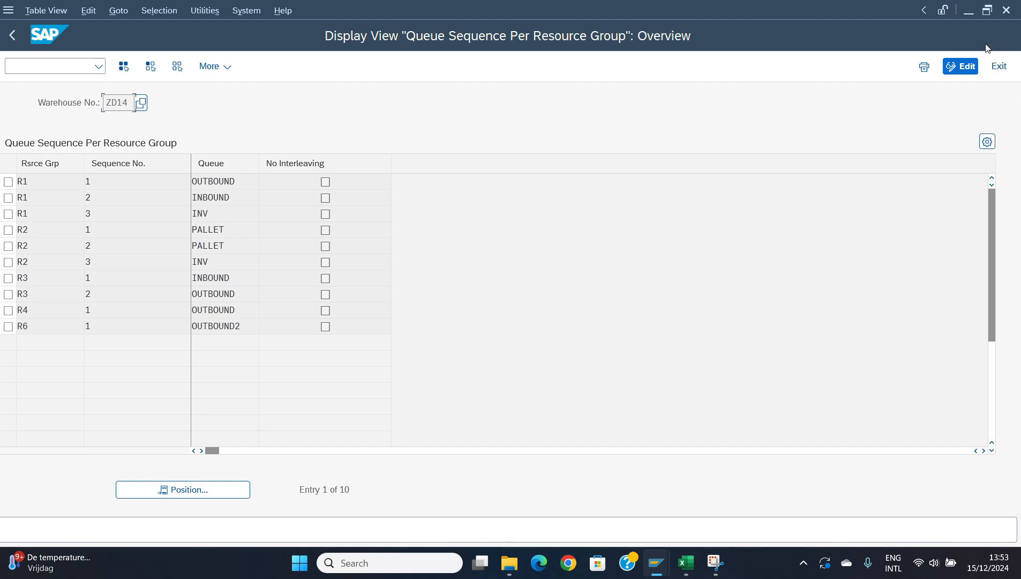
pyautogui.click(964, 69)
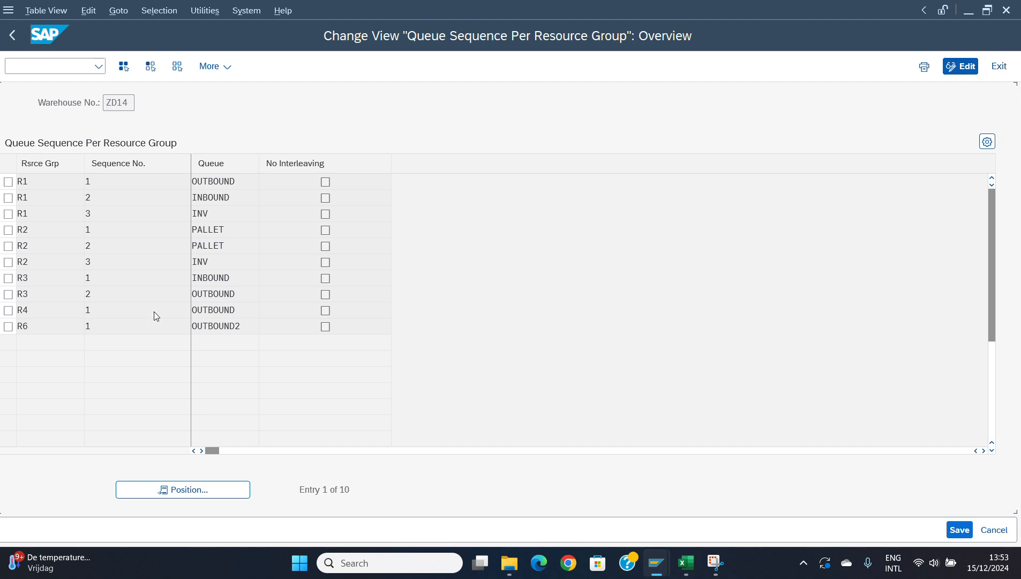
# - Copy the queue sequence entry of resource group R6, setting the new entry's resource group to R7
pyautogui.click(8, 327)
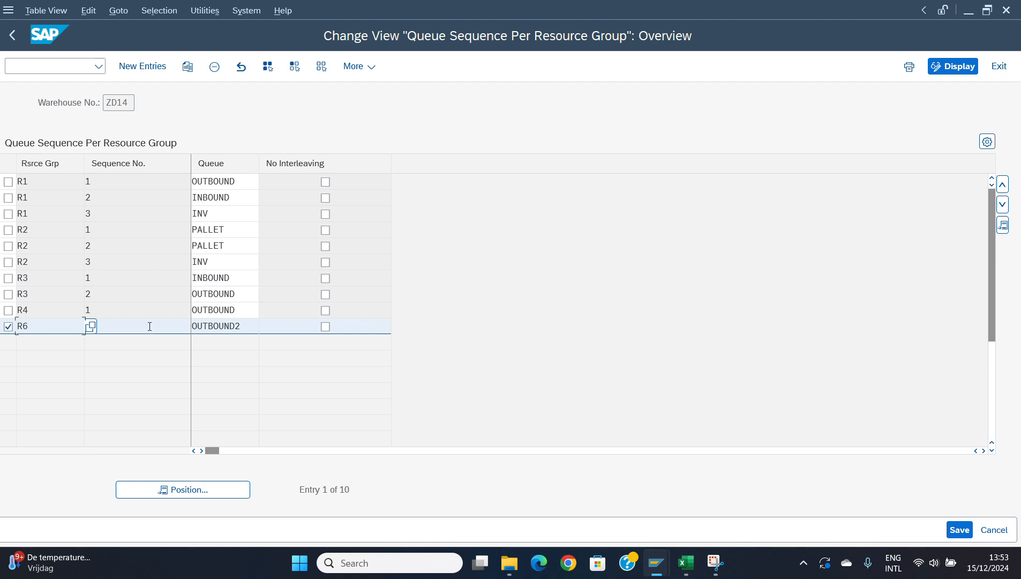
pyautogui.write('1')
pyautogui.press('Tab')
pyautogui.click(107, 201)
pyautogui.click(144, 327)
pyautogui.click(193, 69)
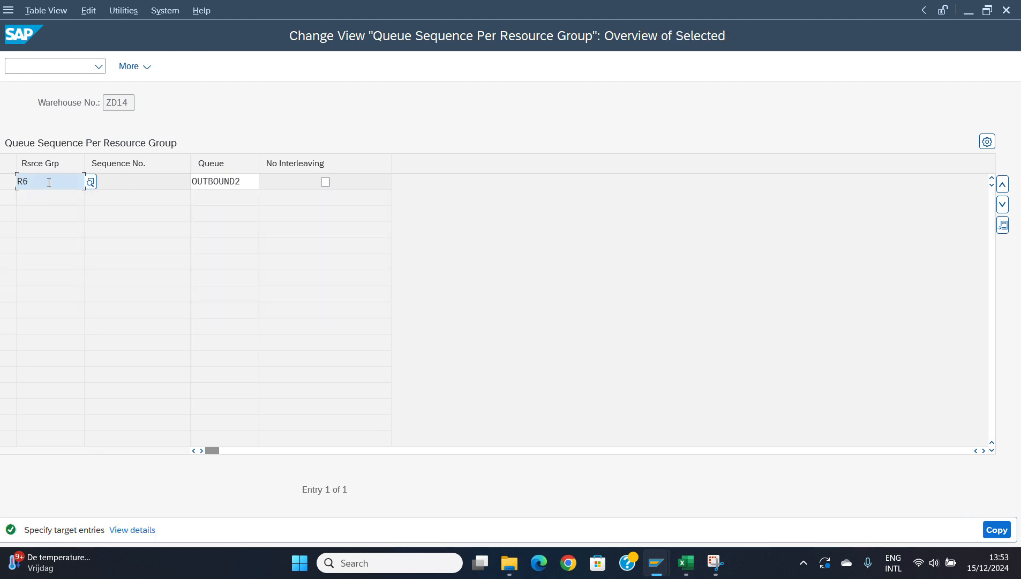
pyautogui.write('R7')
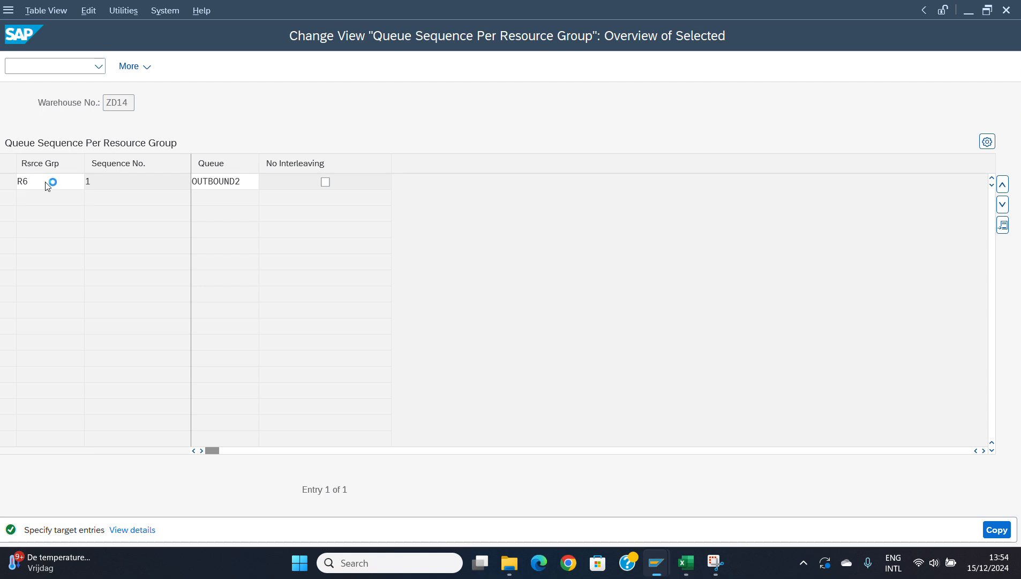
pyautogui.press('Return')
pyautogui.press('Tab')
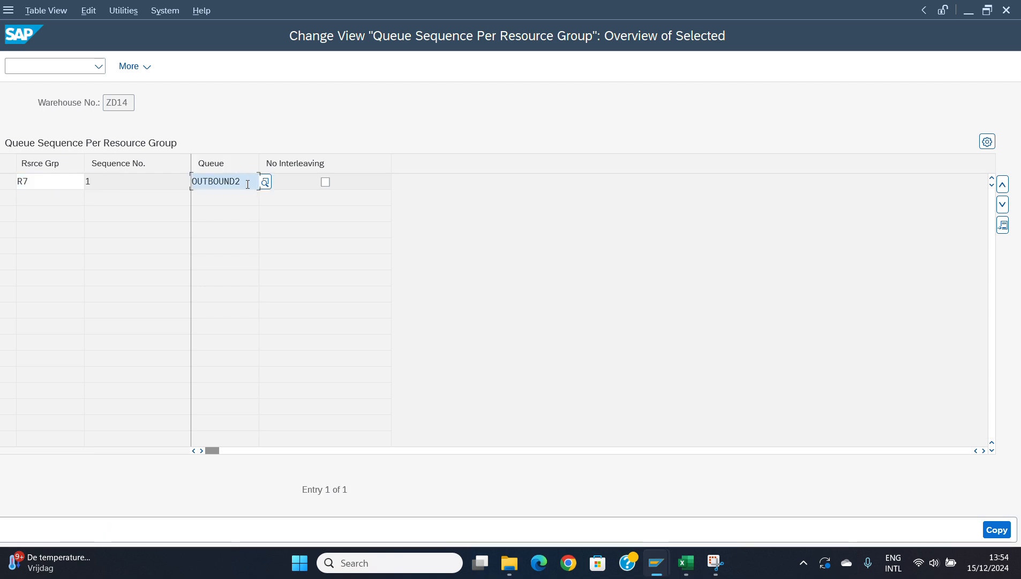
# - Set the queue of the copied R7 entry to OUTBOUND3 and save the queue sequence
pyautogui.press('BackSpace')
pyautogui.write('2')
pyautogui.press('Return')
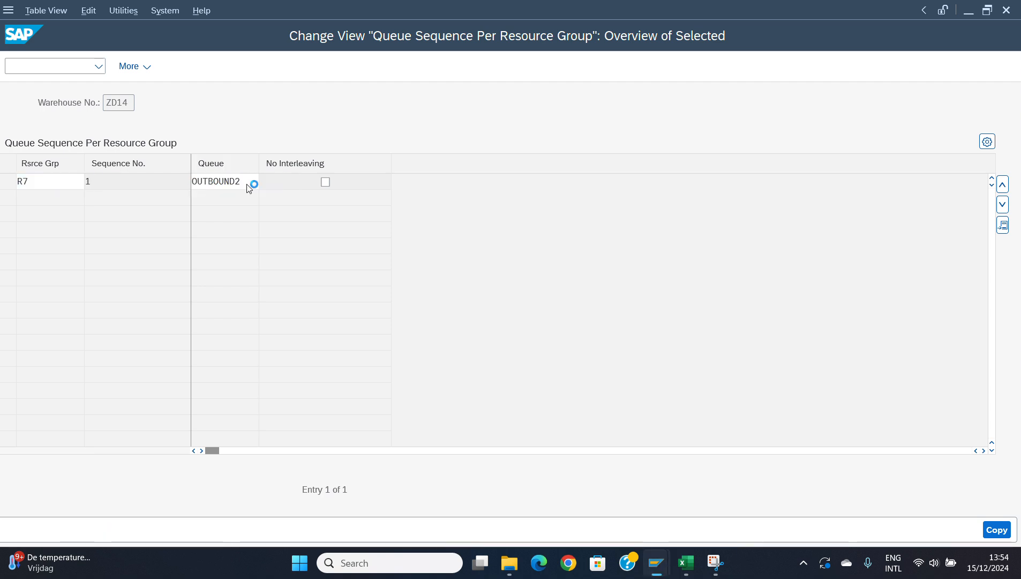
pyautogui.press('BackSpace')
pyautogui.write('3')
pyautogui.press('Return')
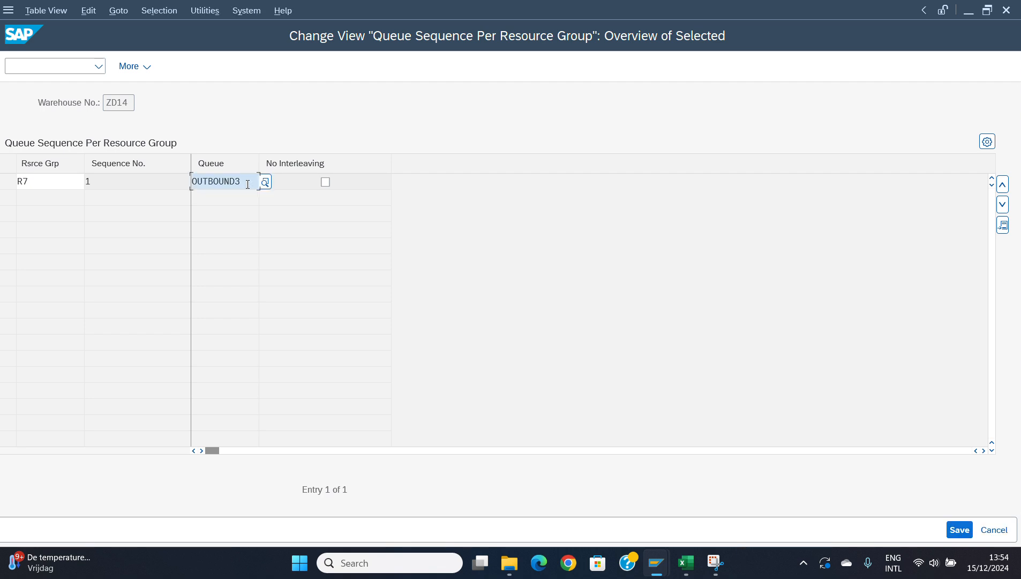
pyautogui.hotkey('ctrl', 's')
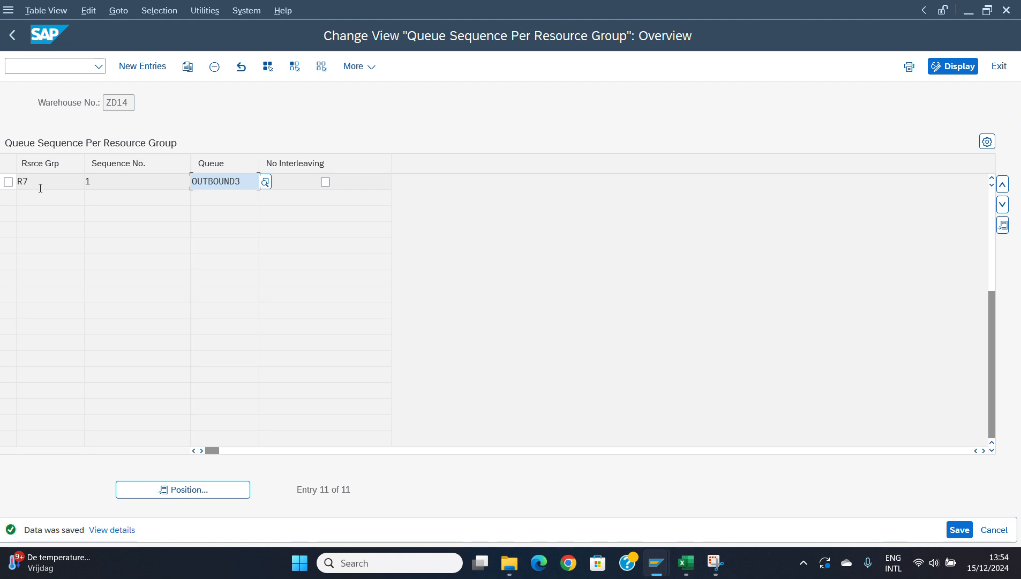
# - Open the RF environment with transaction /N/SCWM/RFUI
pyautogui.click(46, 63)
pyautogui.write('/')
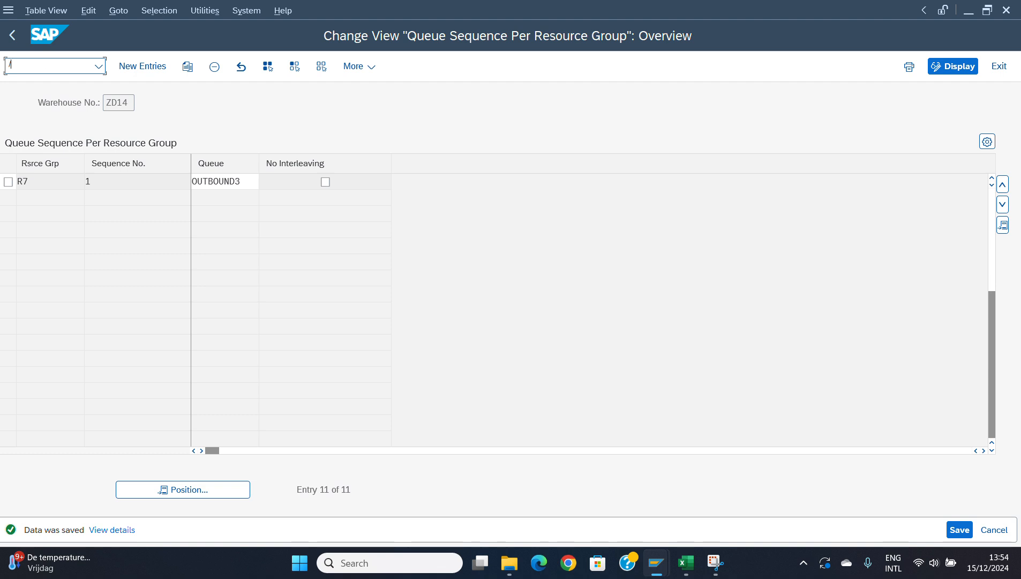
pyautogui.write('N/SCWM/RFUI')
pyautogui.press('Return')
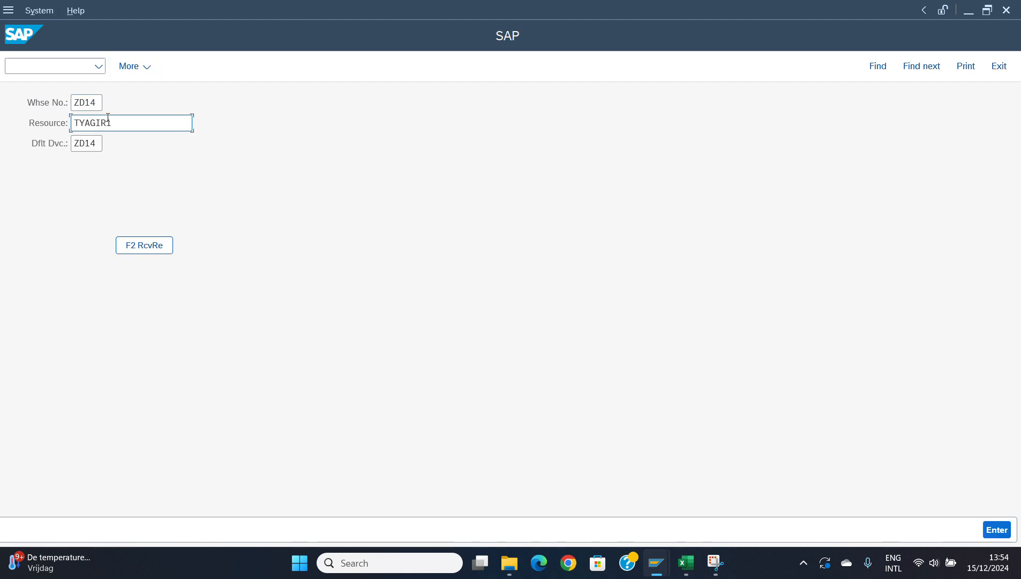
# - Log on to RF for warehouse ZD14, replacing the proposed resource with FORKLIFT from the resource list
pyautogui.press('BackSpace')
pyautogui.press('BackSpace')
pyautogui.press('BackSpace')
pyautogui.press('BackSpace')
pyautogui.press('BackSpace')
pyautogui.press('BackSpace')
pyautogui.press('BackSpace')
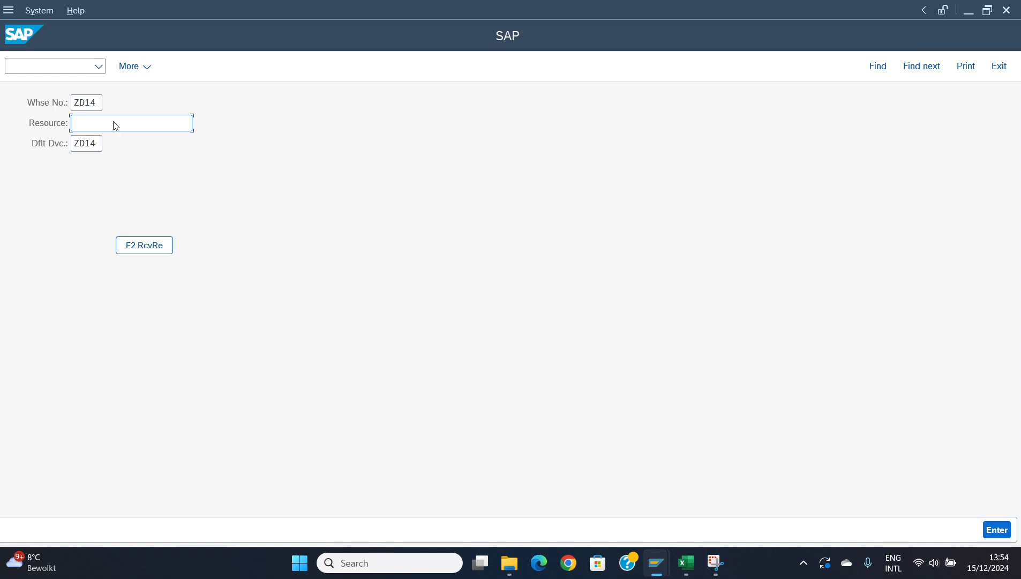
pyautogui.press('Return')
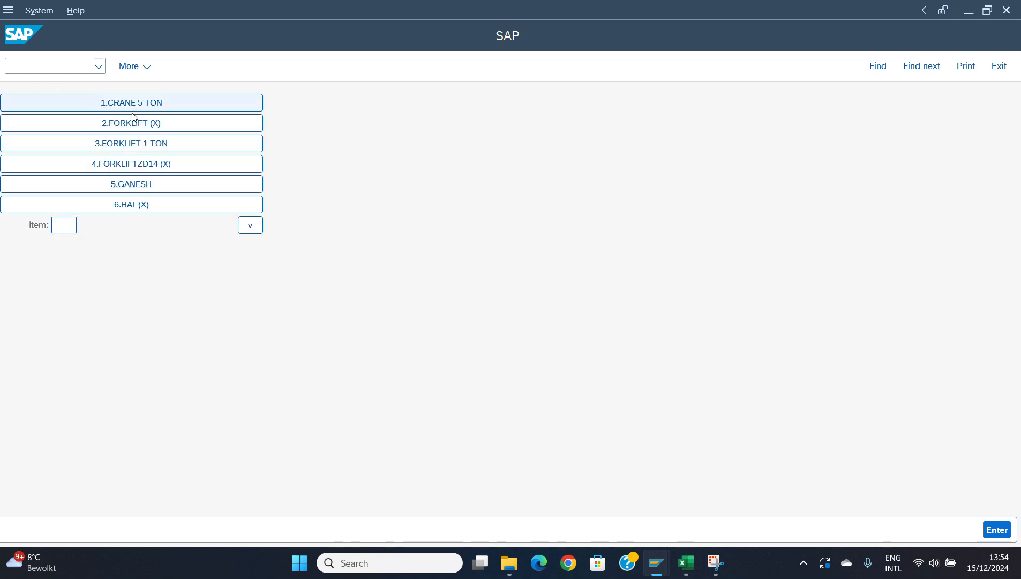
pyautogui.click(133, 122)
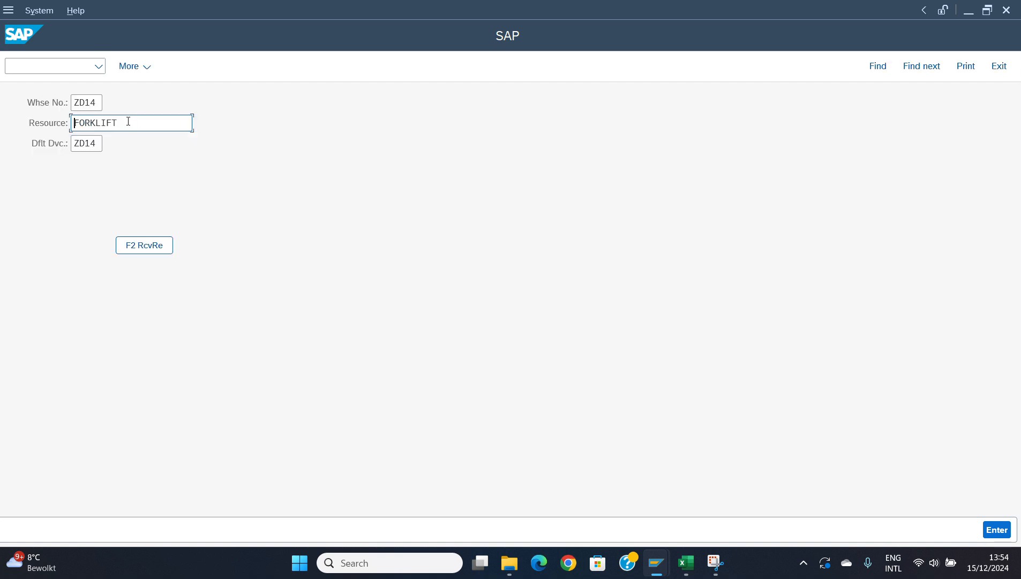
pyautogui.press('Return')
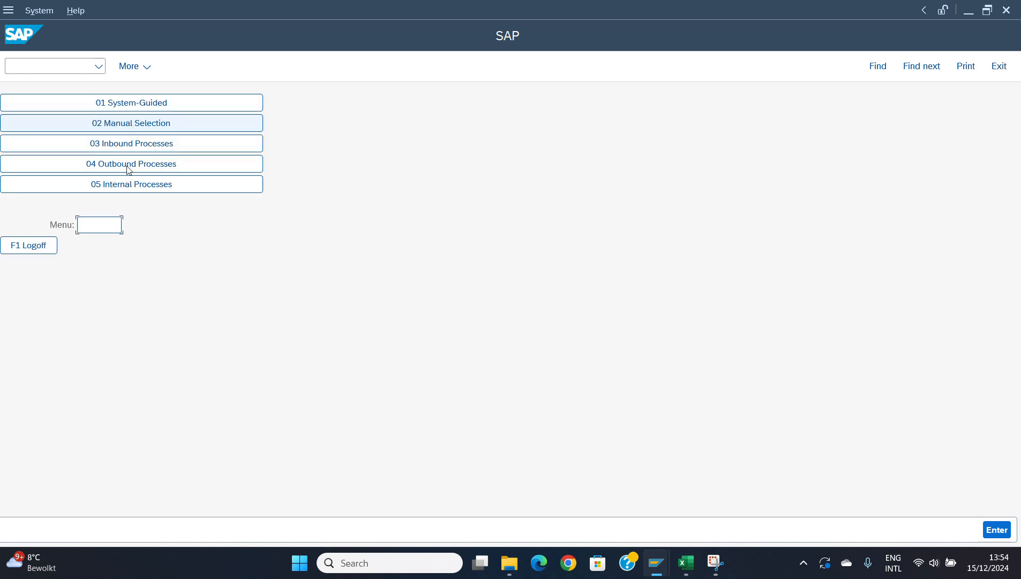
# - Try to start system-guided processing by queue for queue OUTBOUND2
pyautogui.click(155, 104)
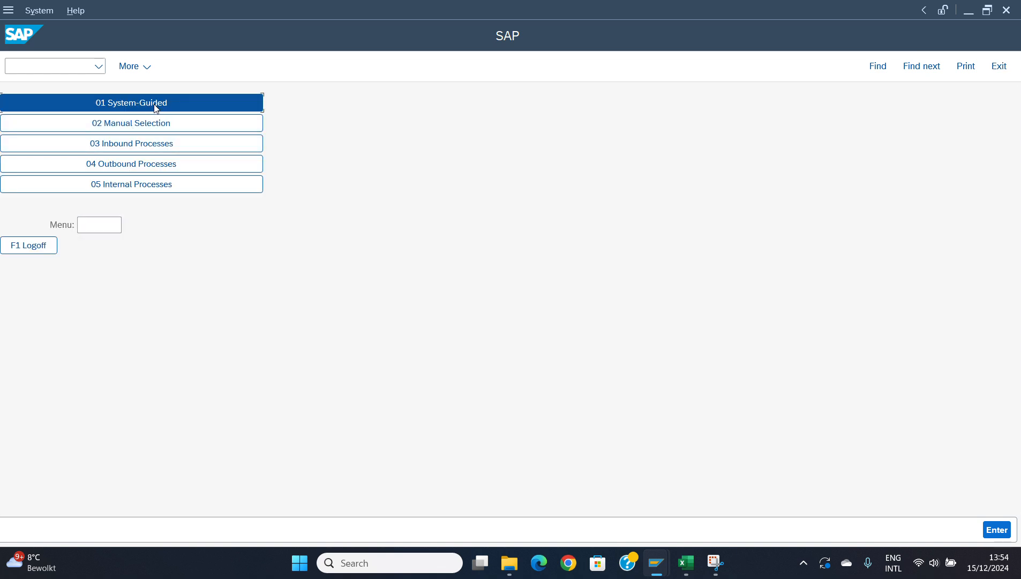
pyautogui.click(155, 106)
pyautogui.click(132, 125)
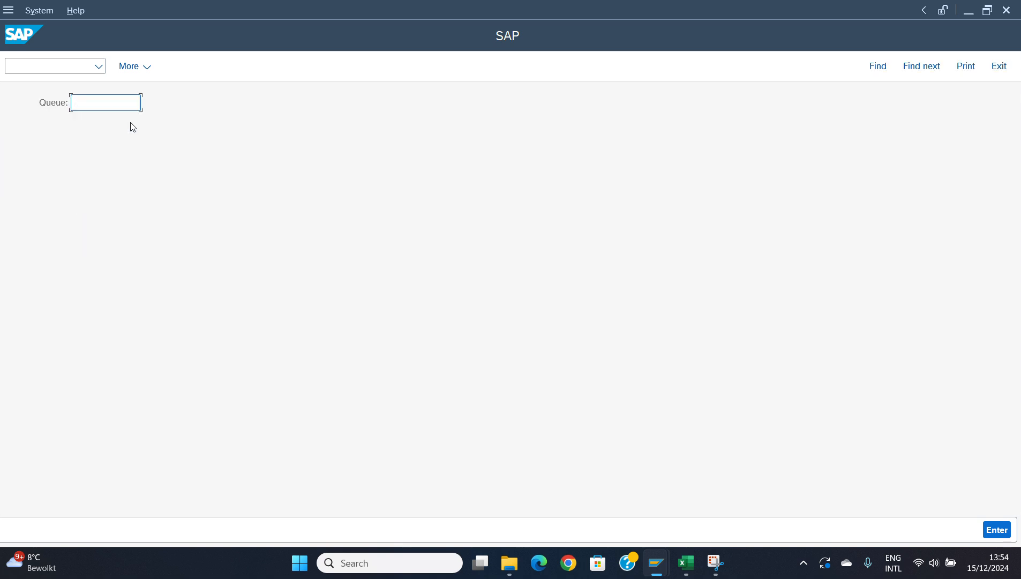
pyautogui.write('OUTBOUBN')
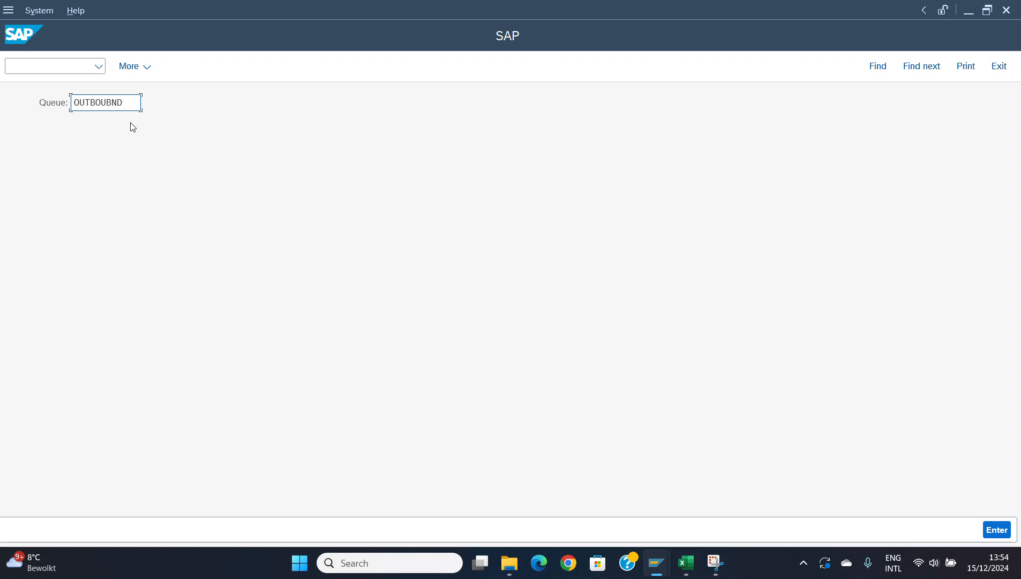
pyautogui.press('BackSpace')
pyautogui.write('ND2')
pyautogui.press('Return')
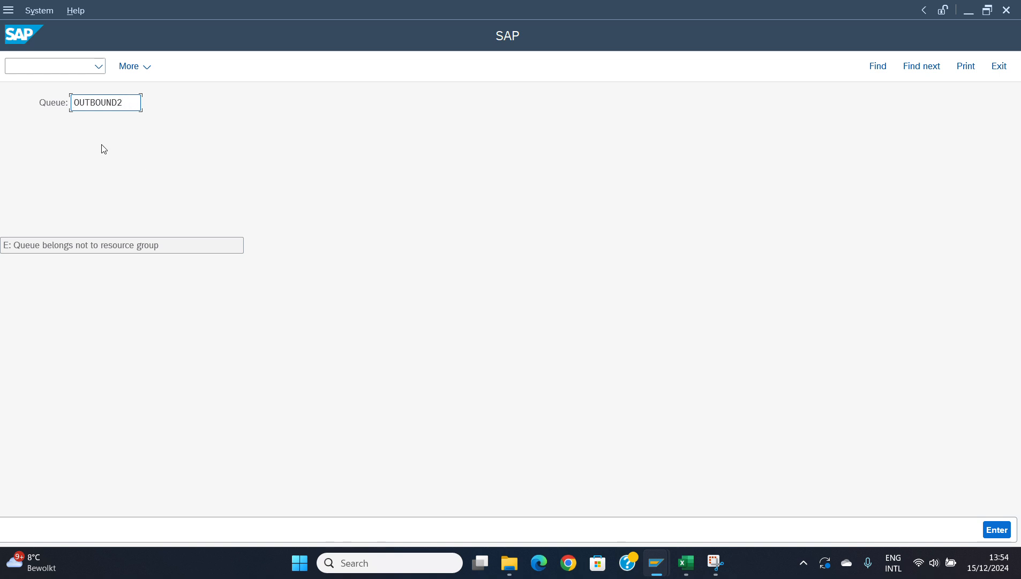
# - Return to the RF main menu and open Change Resource Group in the resource management of Internal Processes
pyautogui.press('F7')
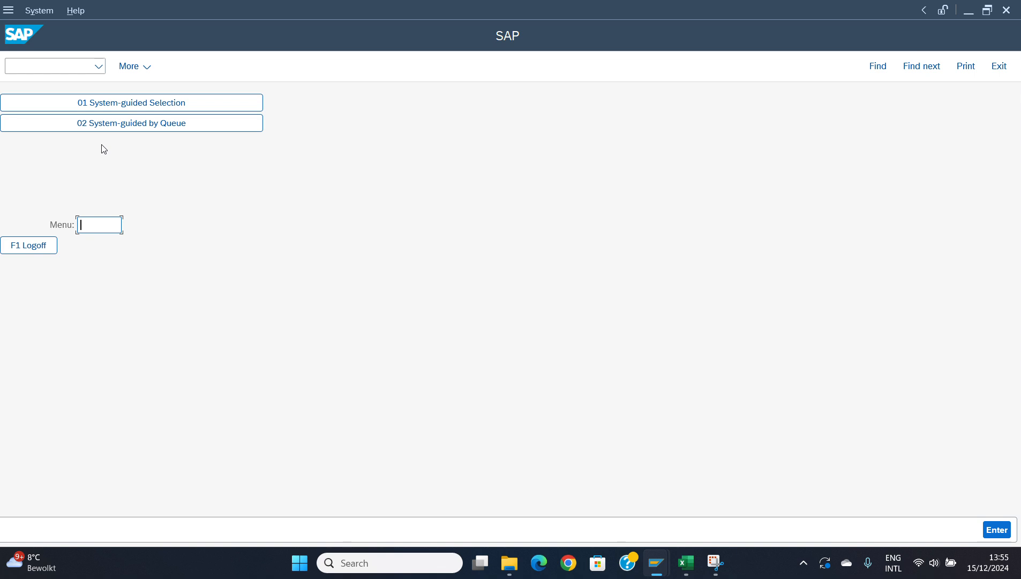
pyautogui.press('F7')
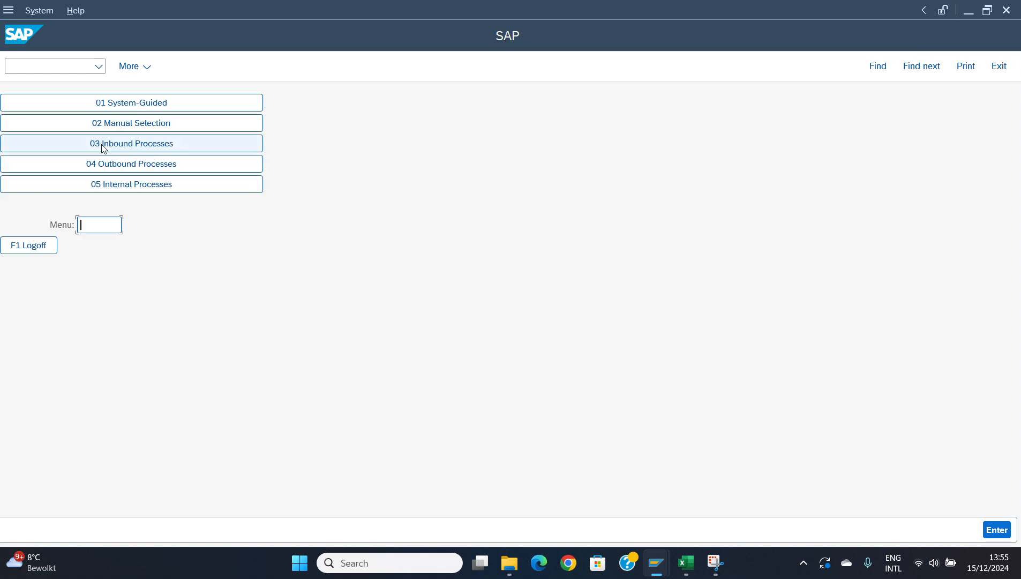
pyautogui.click(125, 188)
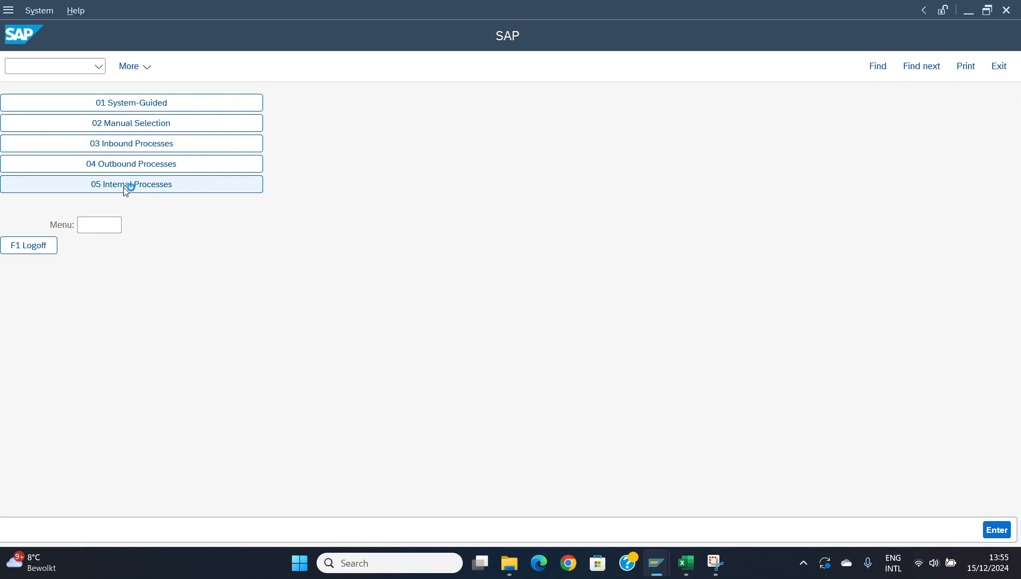
pyautogui.click(126, 188)
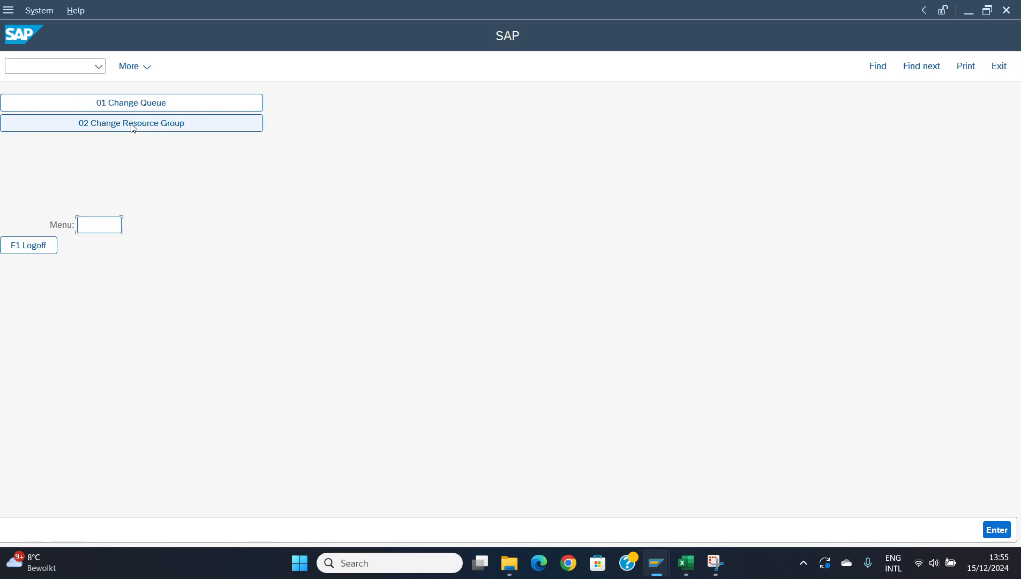
pyautogui.click(133, 125)
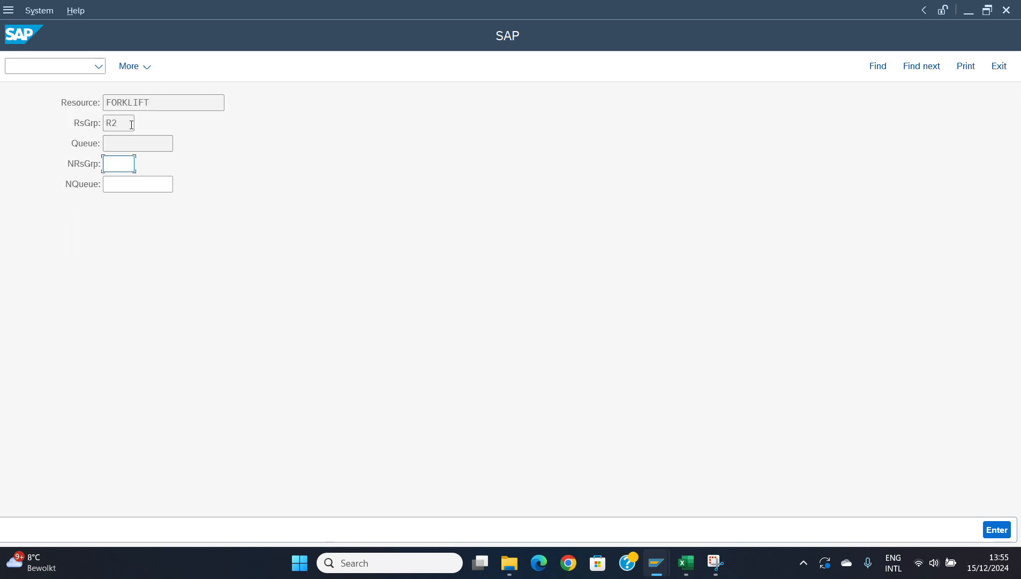
# - Assign the FORKLIFT resource to new resource group R6, leaving the new queue empty
pyautogui.write('r7')
pyautogui.press('Tab')
pyautogui.click(129, 164)
pyautogui.press('BackSpace')
pyautogui.write('6')
pyautogui.press('Tab')
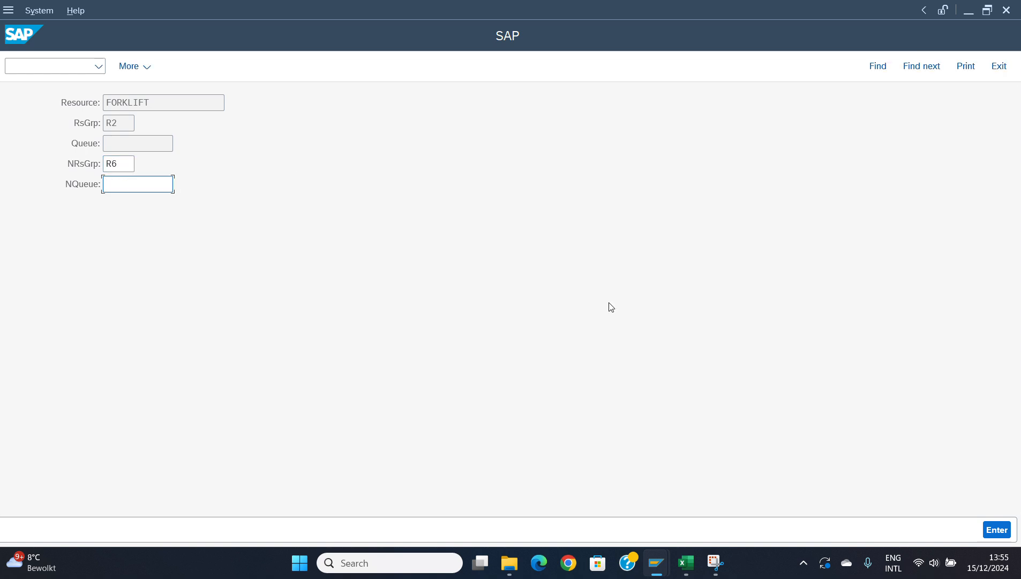
pyautogui.press('Return')
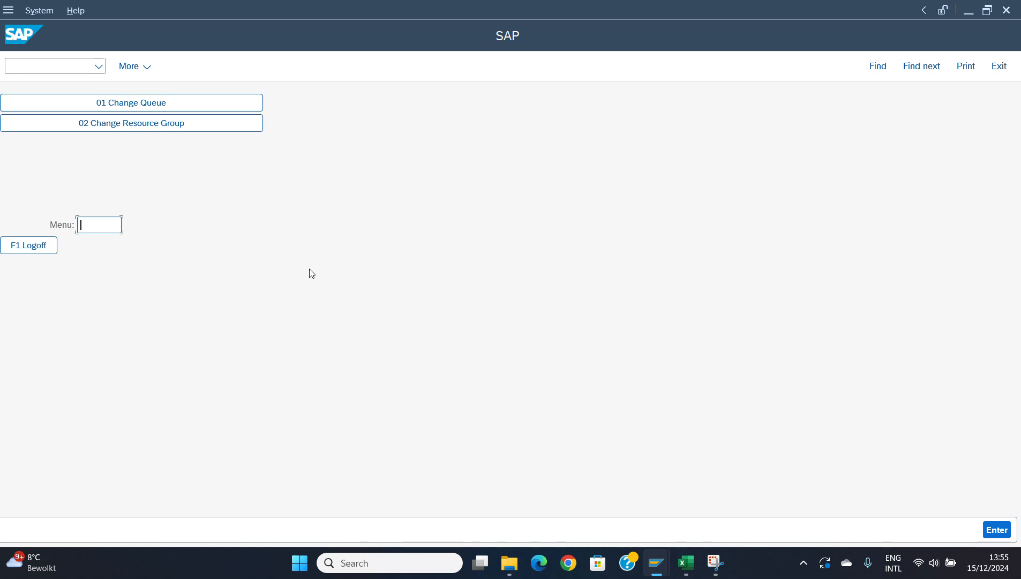
# - Go back to the RF main menu and start system-guided processing by queue for OUTBOUND2
pyautogui.press('F7')
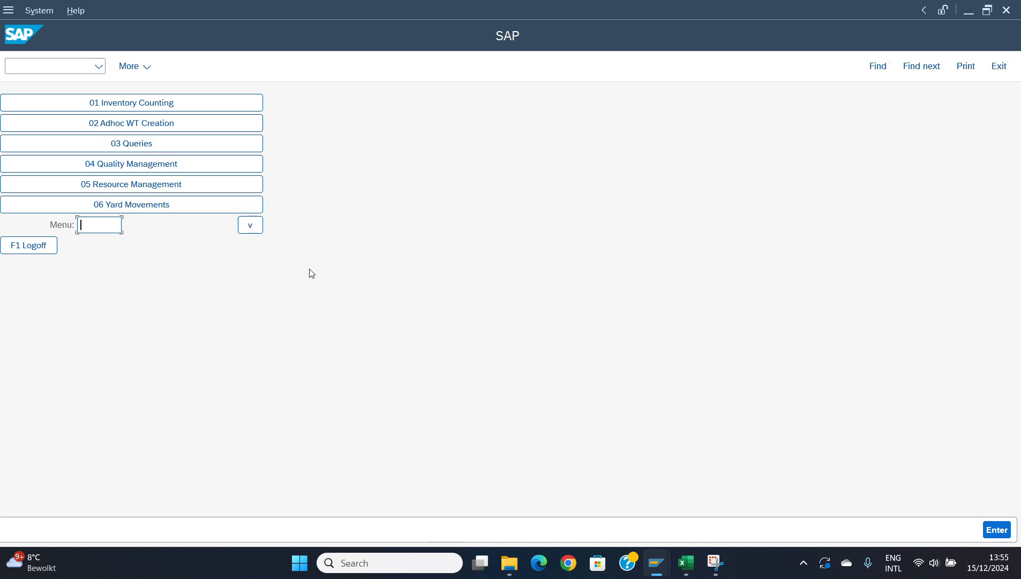
pyautogui.press('F7')
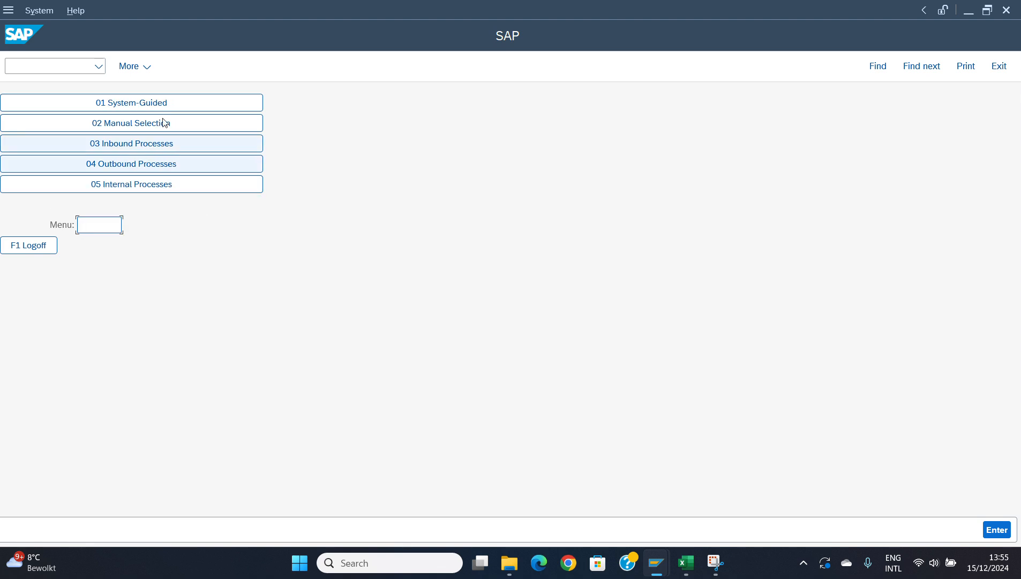
pyautogui.click(158, 101)
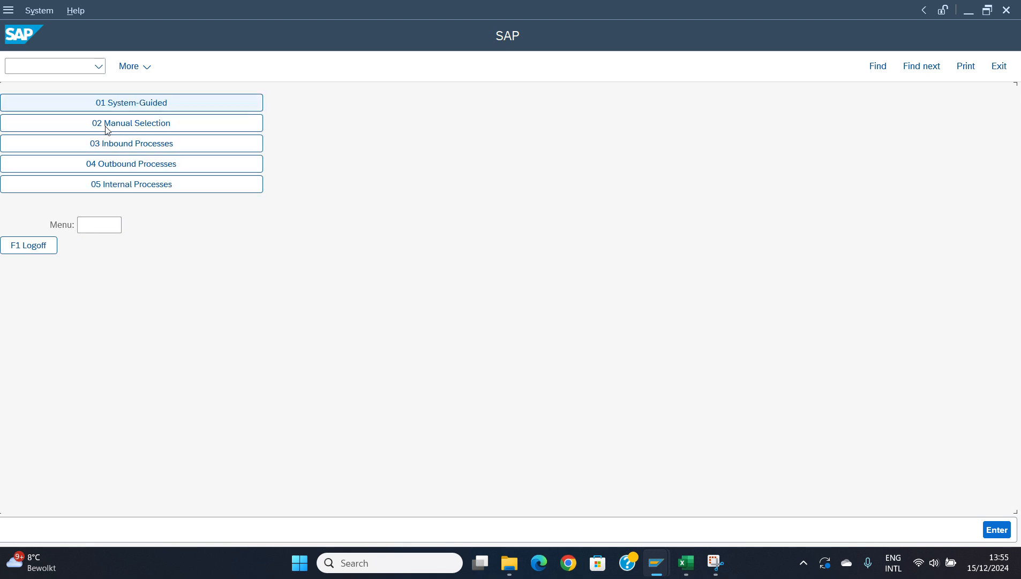
pyautogui.click(131, 123)
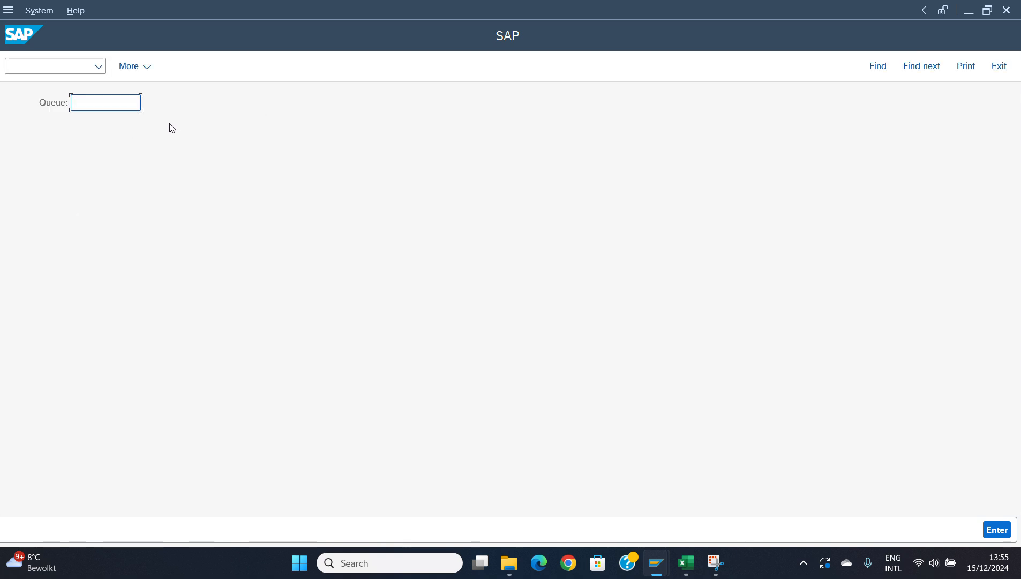
pyautogui.write('OUTBOUN')
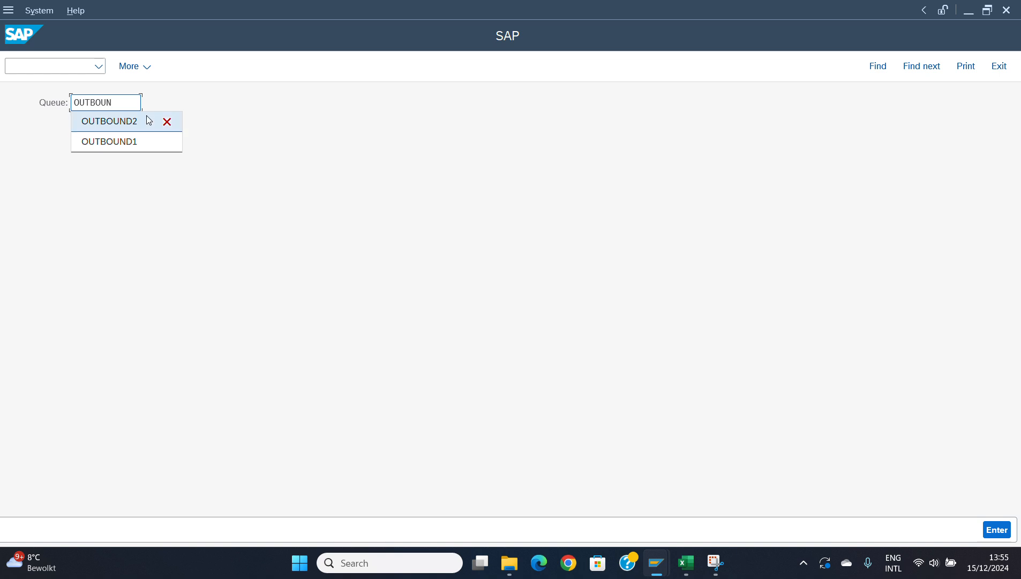
pyautogui.click(135, 123)
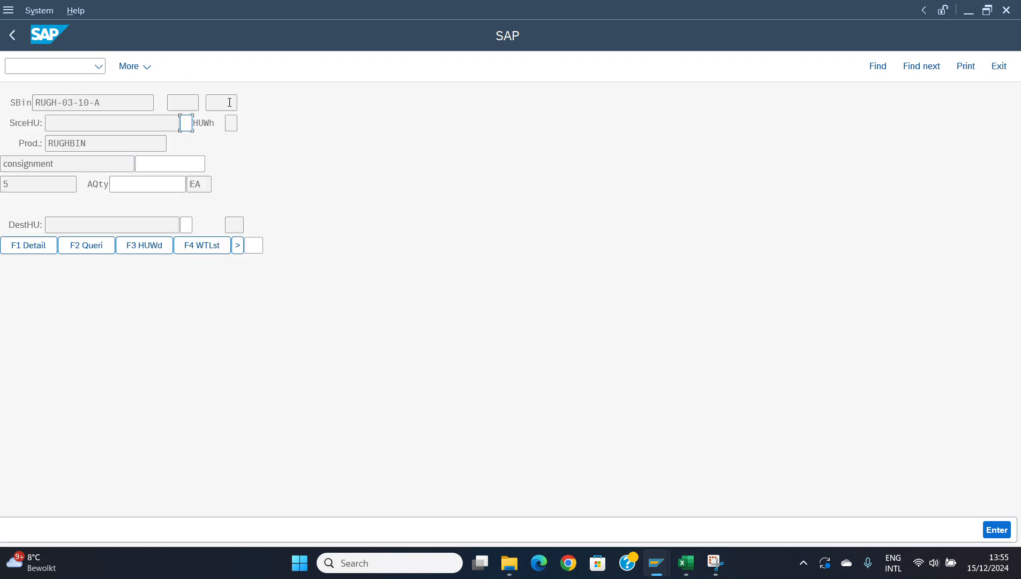
# - Check the source bin of the warehouse task, and leave the task to return to the system-guided menu
pyautogui.click(104, 102)
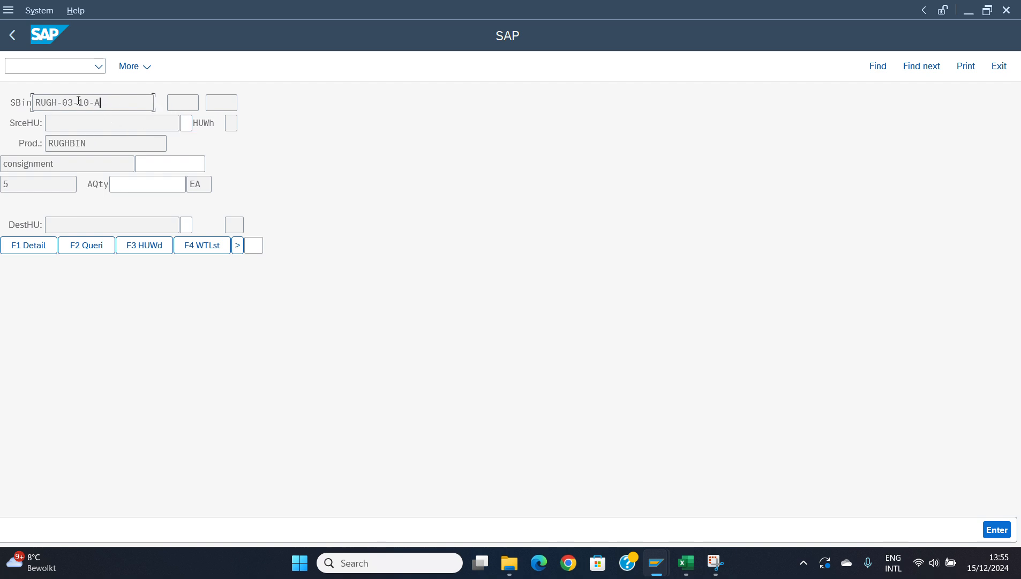
pyautogui.moveTo(75, 100); pyautogui.dragTo(64, 102)
pyautogui.moveTo(140, 100); pyautogui.dragTo(35, 102)
pyautogui.click(132, 100)
pyautogui.press('Return')
pyautogui.press('F7')
pyautogui.press('F7')
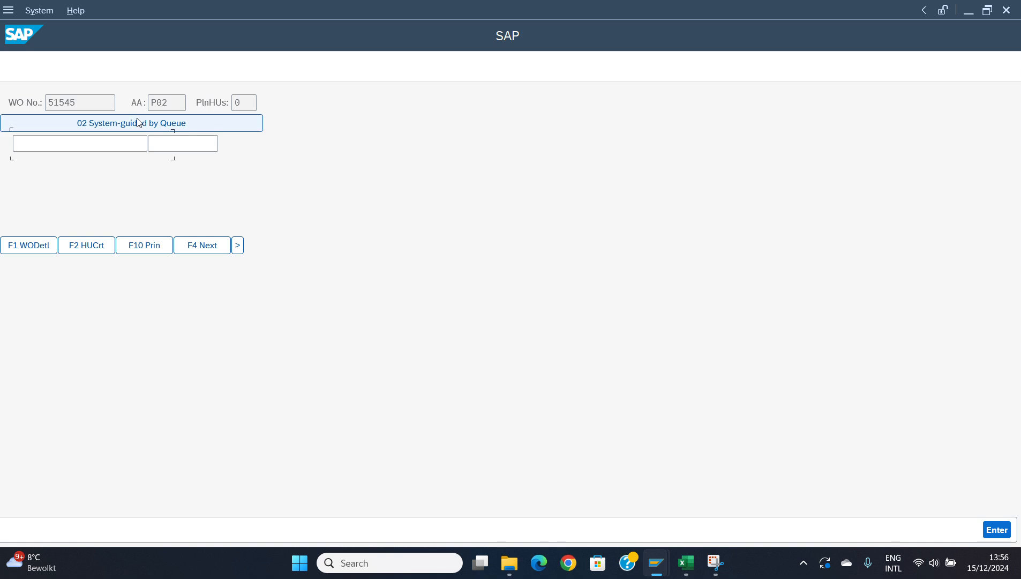
# - Return to the RF main menu and check the queue of the RUGH warehouse order in the Confirm Warehouse Task window
pyautogui.press('F7')
pyautogui.hotkey('alt', 'Tab')
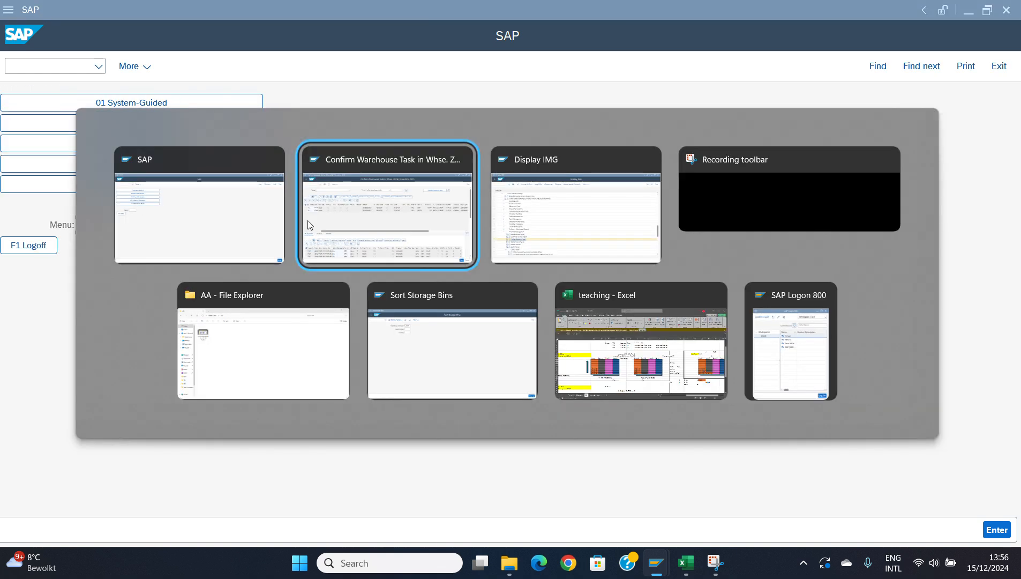
pyautogui.click(310, 225)
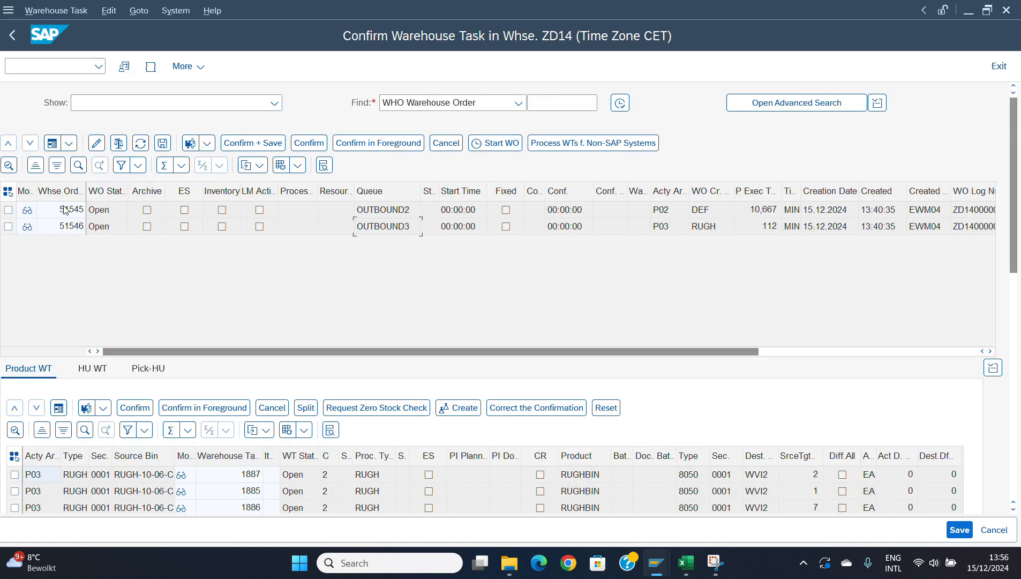
pyautogui.click(398, 225)
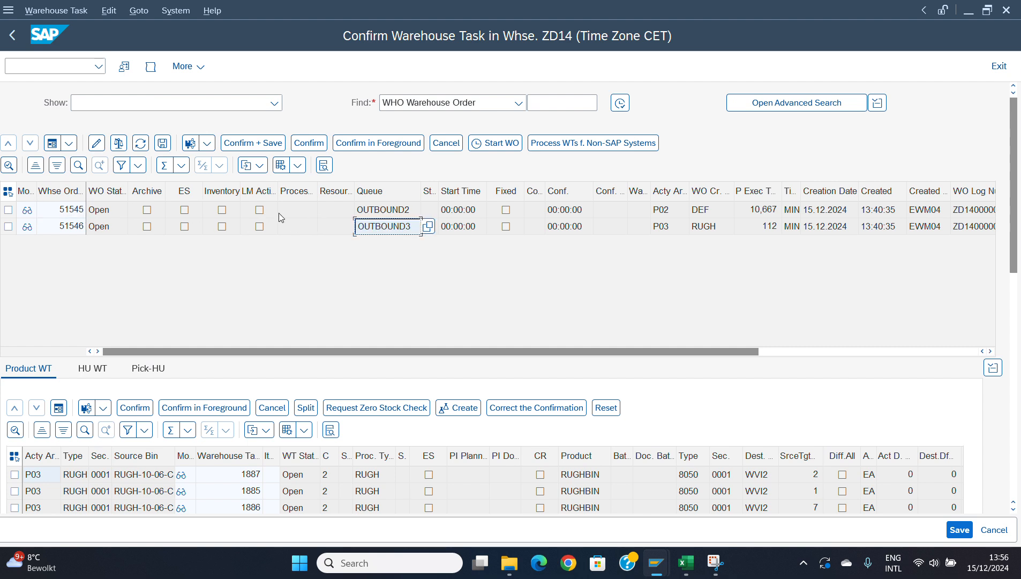
# - Try to start system-guided processing by queue for OUTBOUND3 from the RF main menu
pyautogui.hotkey('alt', 'Tab')
pyautogui.click(127, 121)
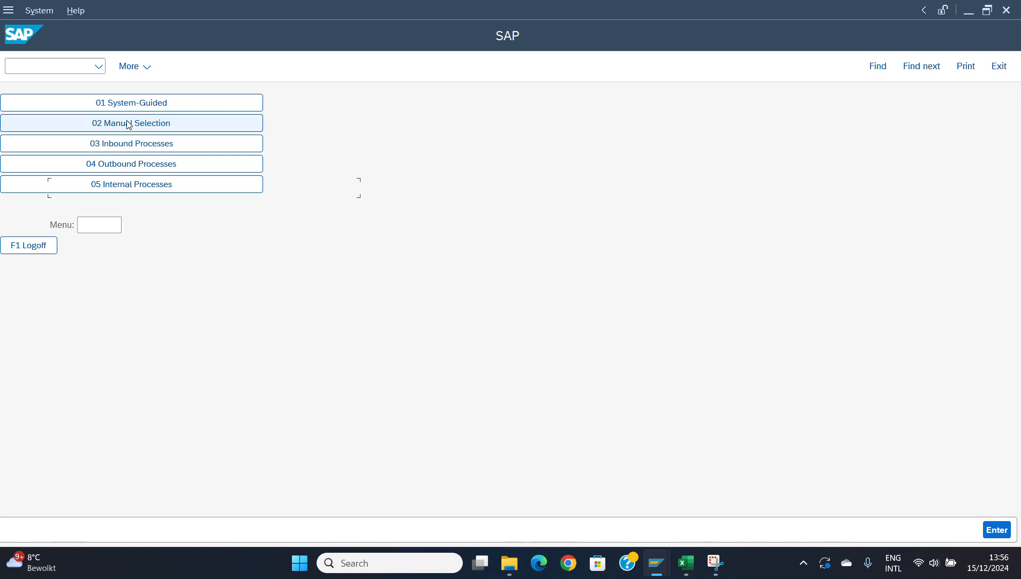
pyautogui.press('F7')
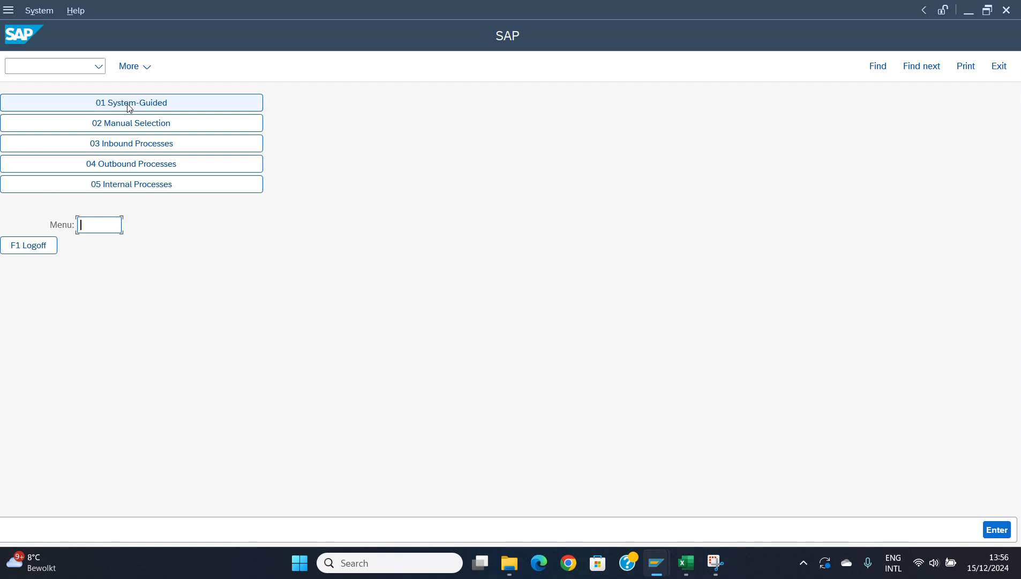
pyautogui.click(128, 104)
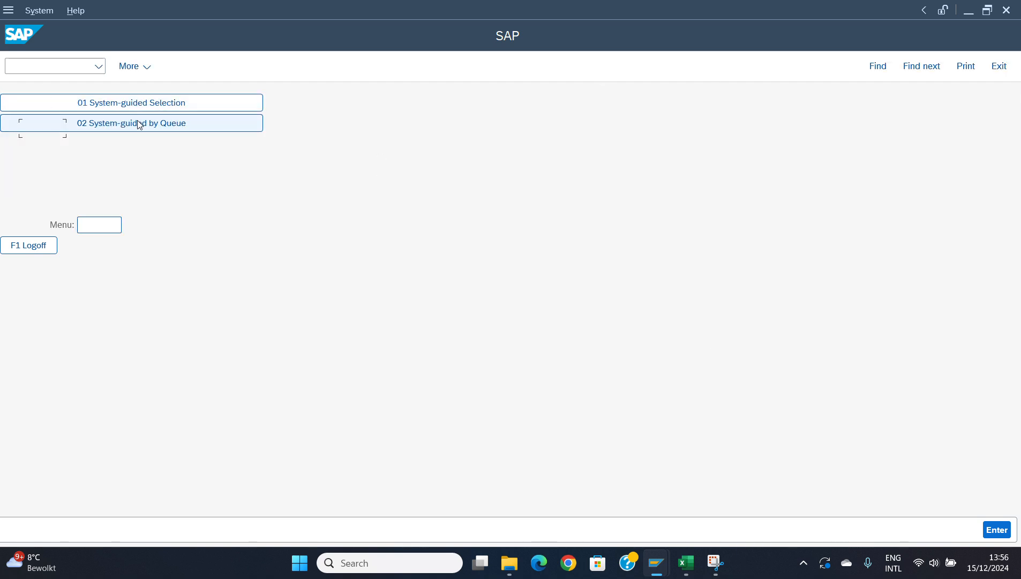
pyautogui.click(138, 124)
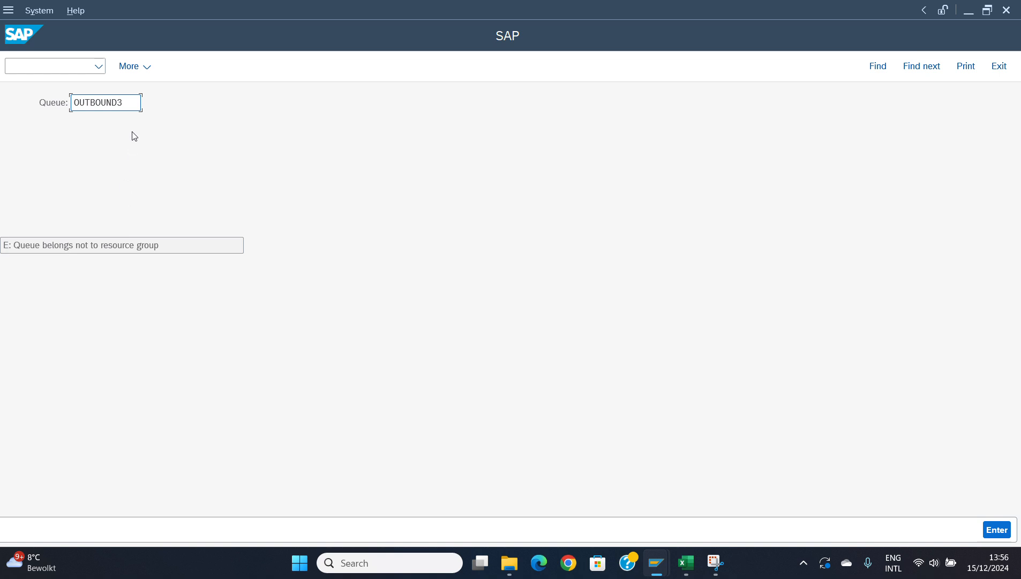
# - Open the Resources overview for warehouse ZD14 in a new session to check the resource group assignments
pyautogui.click(46, 65)
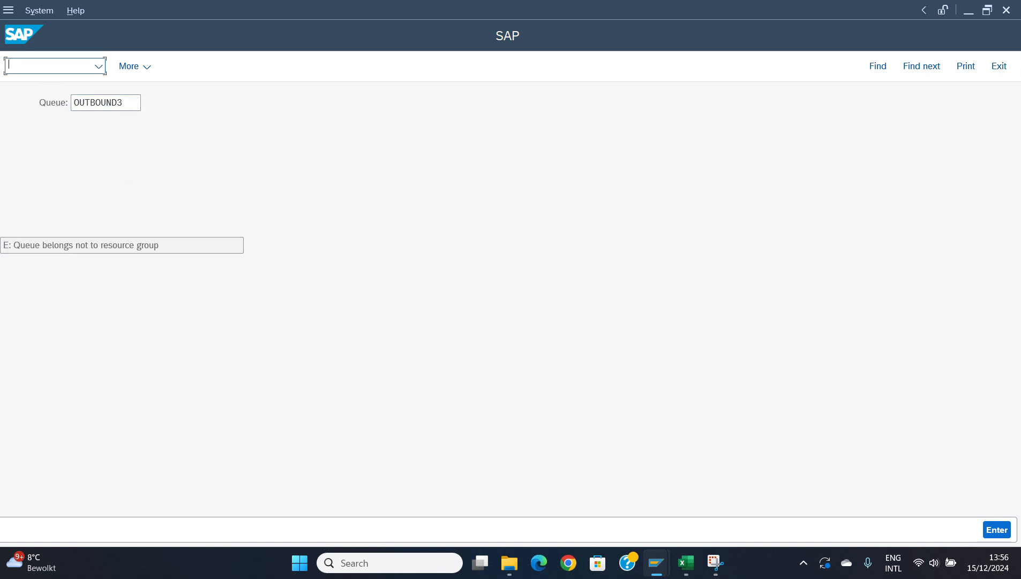
pyautogui.write('/O/CWM/')
pyautogui.press('BackSpace')
pyautogui.press('BackSpace')
pyautogui.press('BackSpace')
pyautogui.press('BackSpace')
pyautogui.write('SCC=')
pyautogui.press('BackSpace')
pyautogui.press('BackSpace')
pyautogui.write('WM/MON')
pyautogui.press('Return')
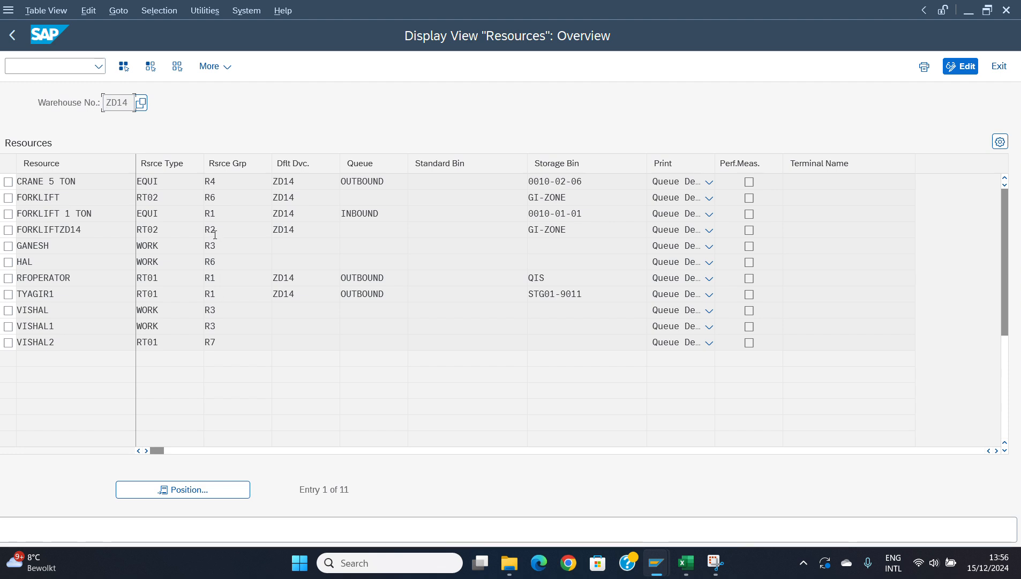
# - Open the queue sequence per resource group for warehouse ZD14 with transaction /SCWM/QSEQ
pyautogui.click(45, 64)
pyautogui.write('/N/SCWM/')
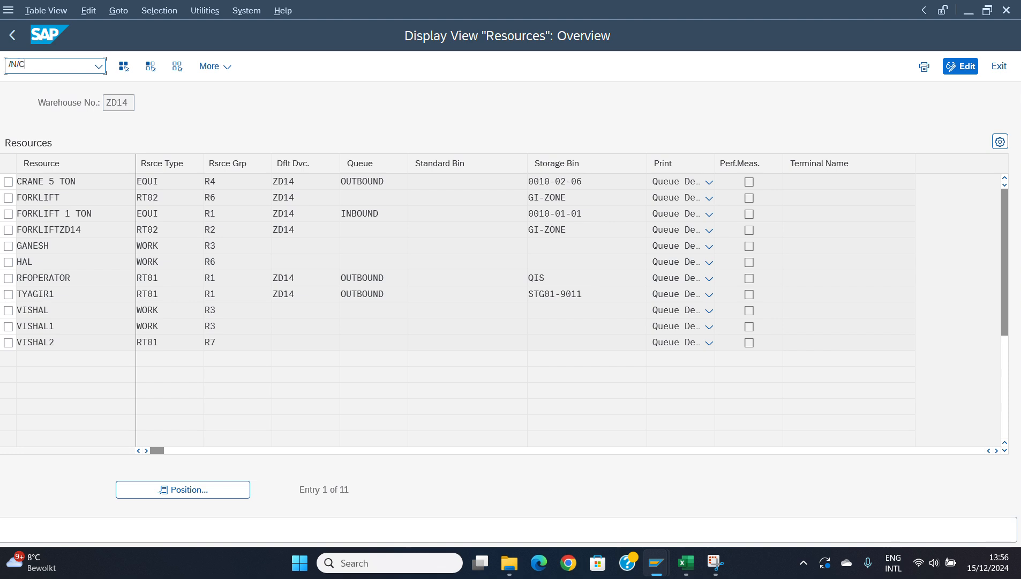
pyautogui.write('QSEQ')
pyautogui.press('Return')
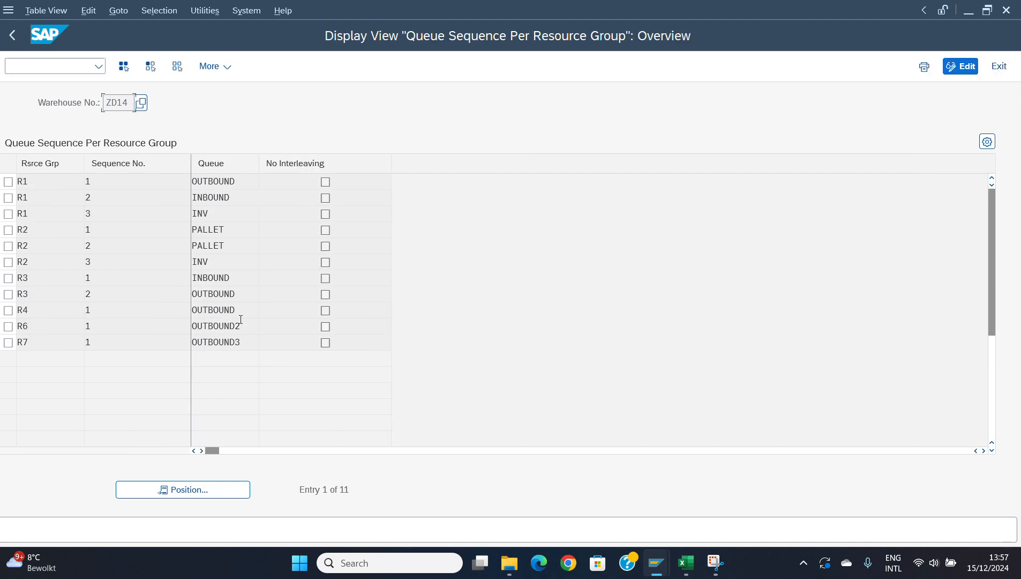
# - Examine which queues are assigned to resource groups R7, R6 and R1 and in which sequence
pyautogui.click(243, 340)
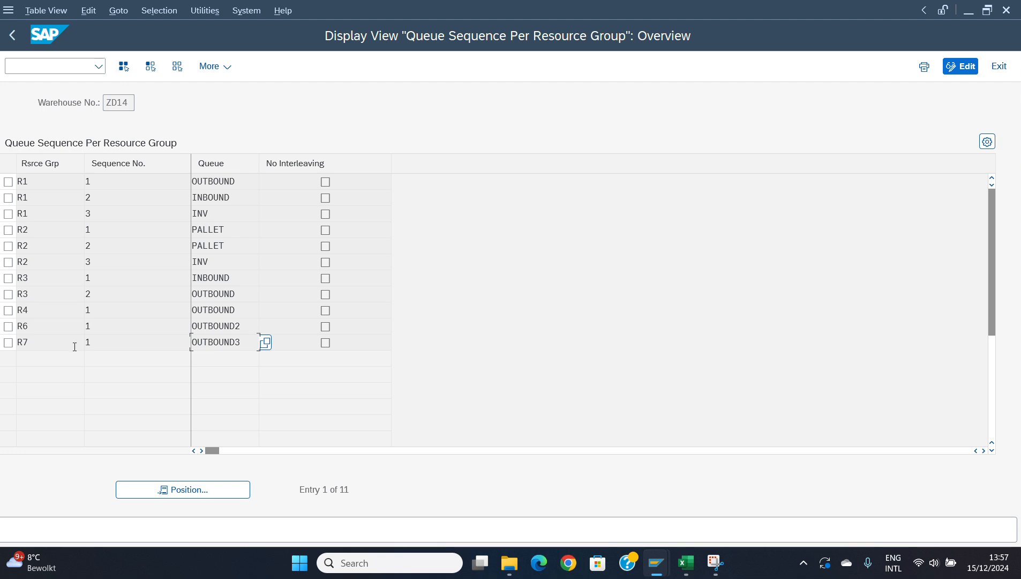
pyautogui.click(34, 344)
pyautogui.click(33, 321)
pyautogui.click(203, 335)
pyautogui.click(51, 179)
pyautogui.click(51, 202)
pyautogui.press('Tab')
pyautogui.click(264, 183)
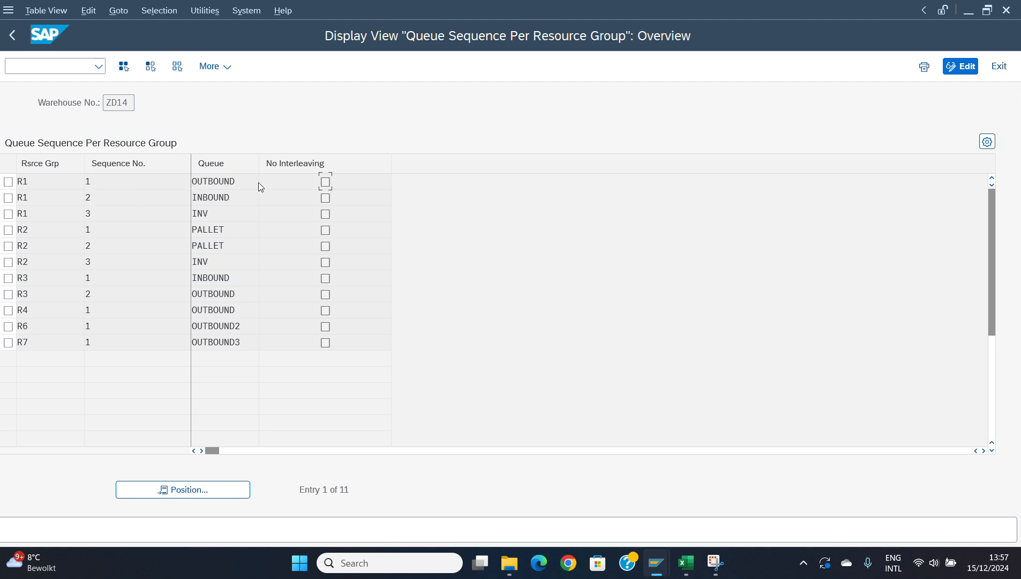
pyautogui.click(205, 201)
pyautogui.click(205, 209)
# - Return to the RF main menu and open Picking by WO within the outbound processes
pyautogui.hotkey('alt', 'Tab')
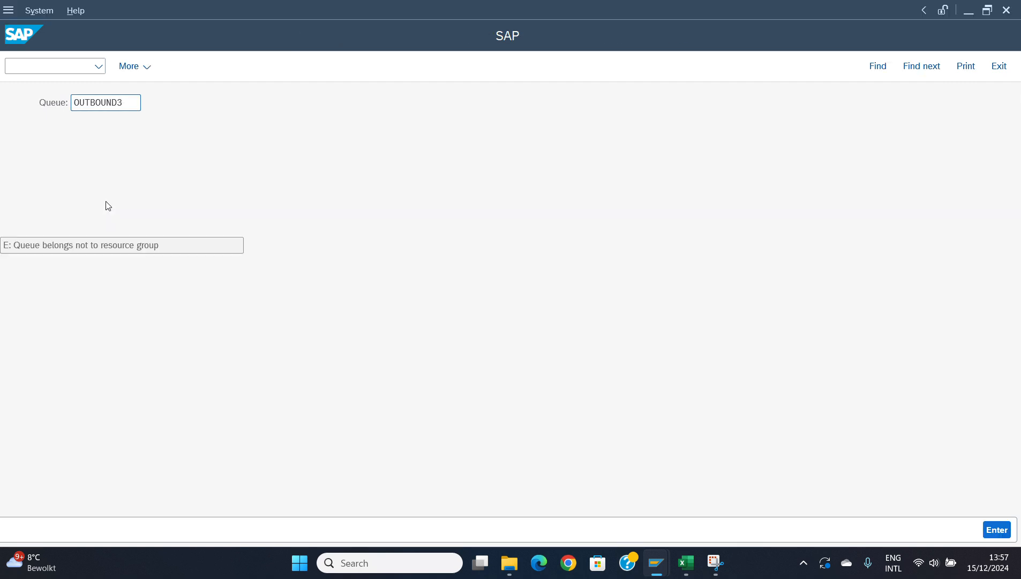
pyautogui.press('F7')
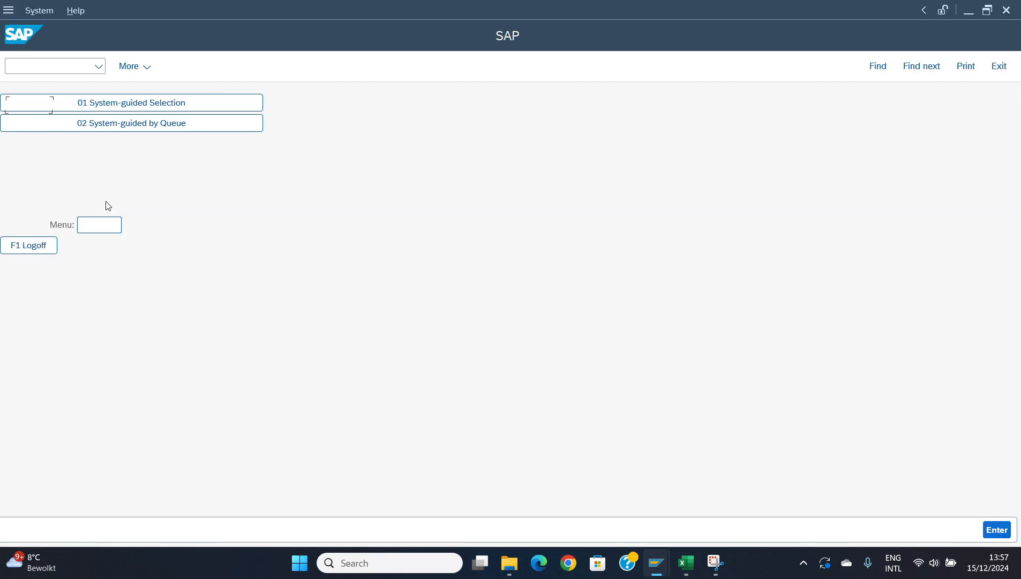
pyautogui.press('F7')
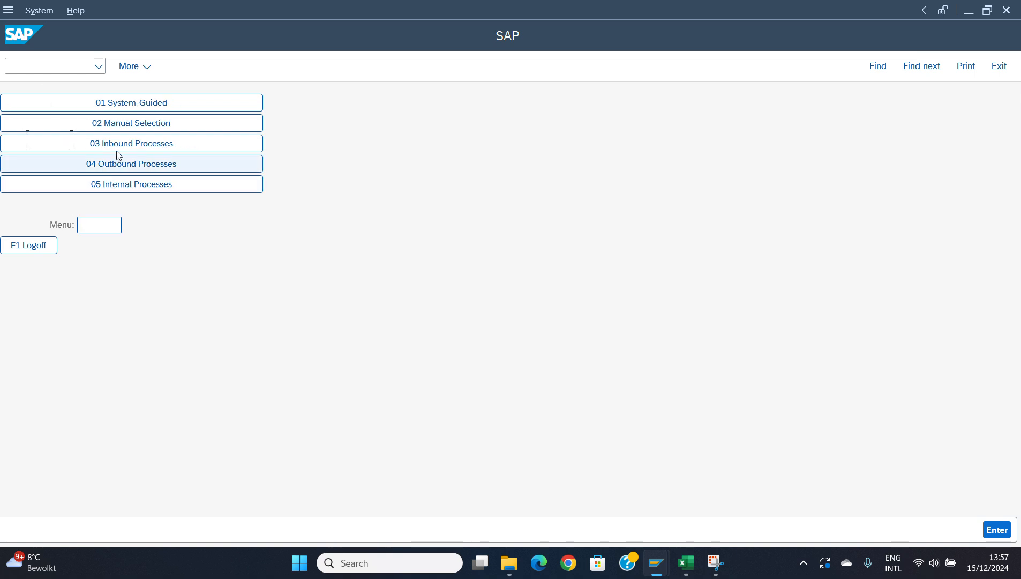
pyautogui.click(119, 160)
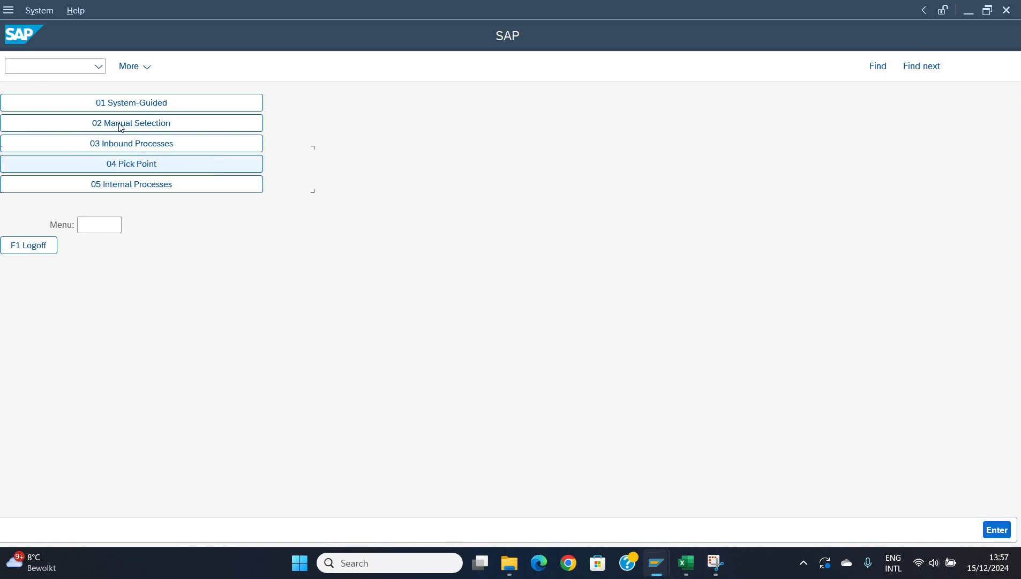
pyautogui.click(116, 102)
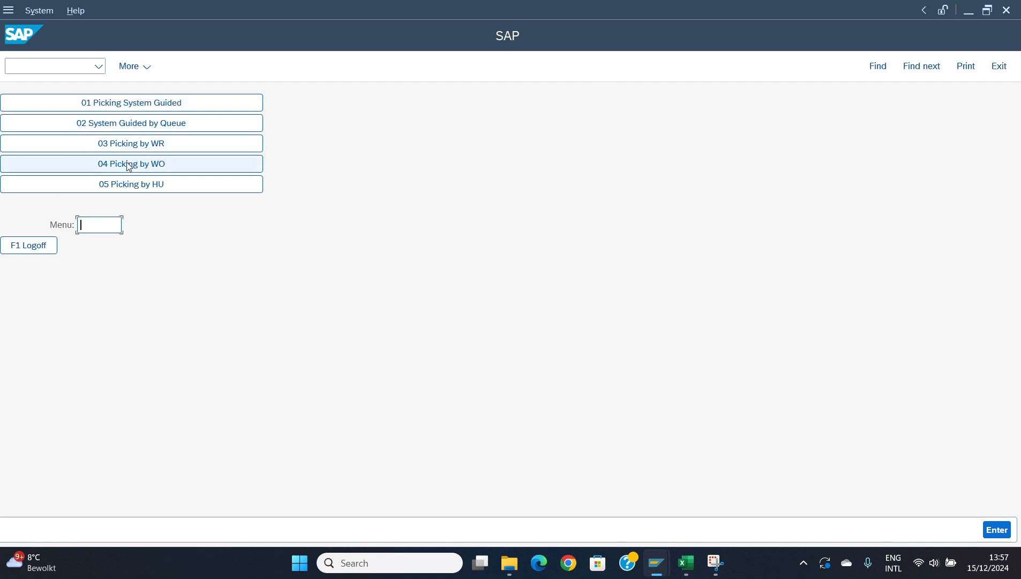
pyautogui.click(128, 165)
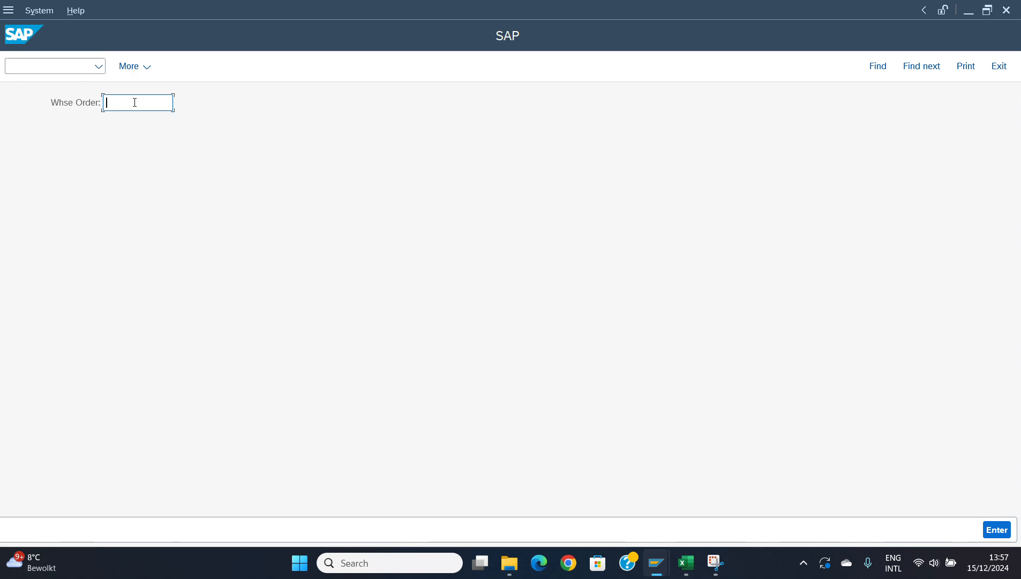
# - Copy the OUTBOUND2 warehouse order number from the Confirm Warehouse Task window and submit it for RF picking
pyautogui.hotkey('alt', 'Tab')
pyautogui.hotkey('alt', 'Tab')
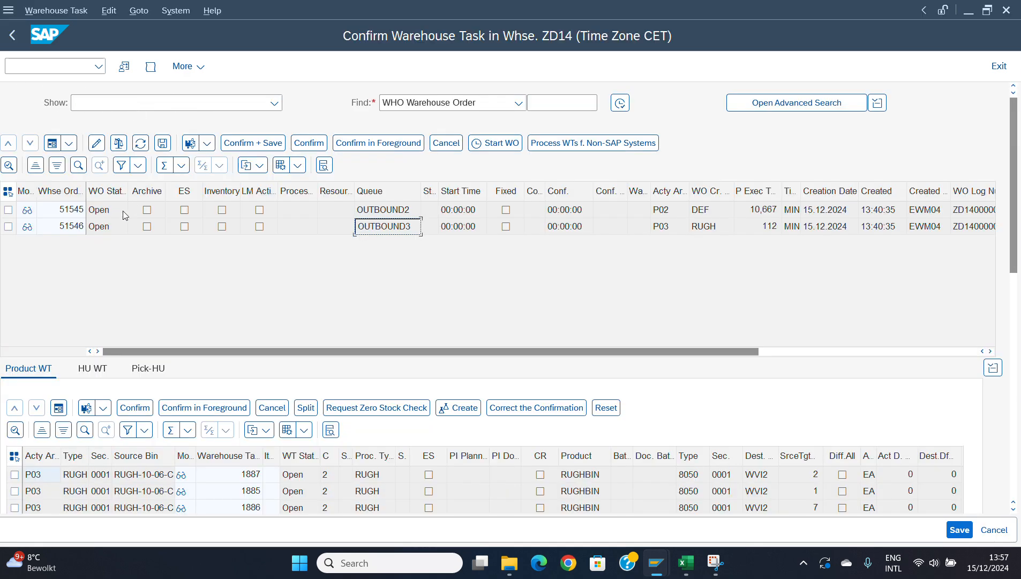
pyautogui.click(79, 217)
pyautogui.hotkey('ctrl', 'c')
pyautogui.hotkey('alt', 'Tab')
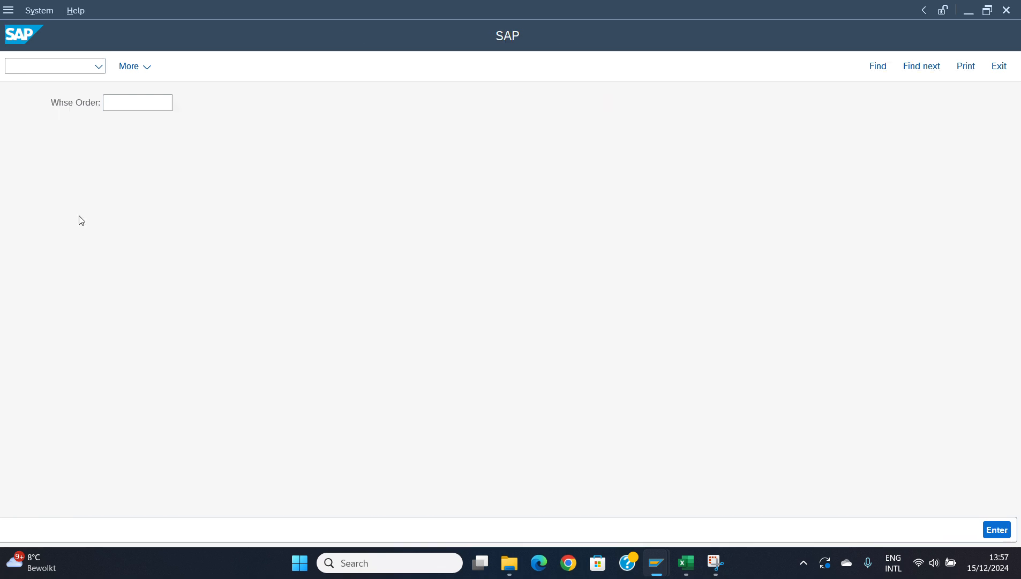
pyautogui.hotkey('ctrl', 'v')
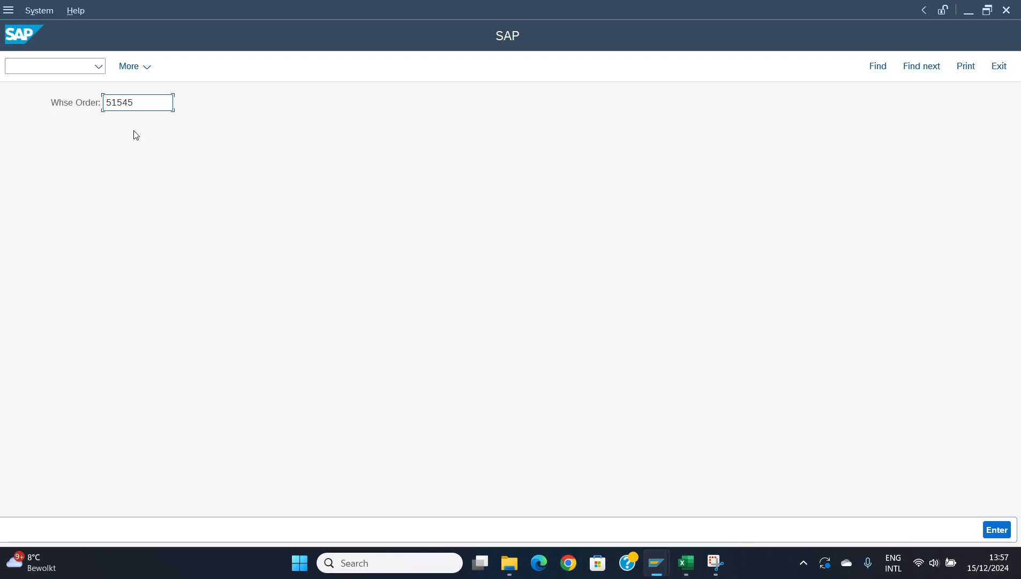
pyautogui.press('Return')
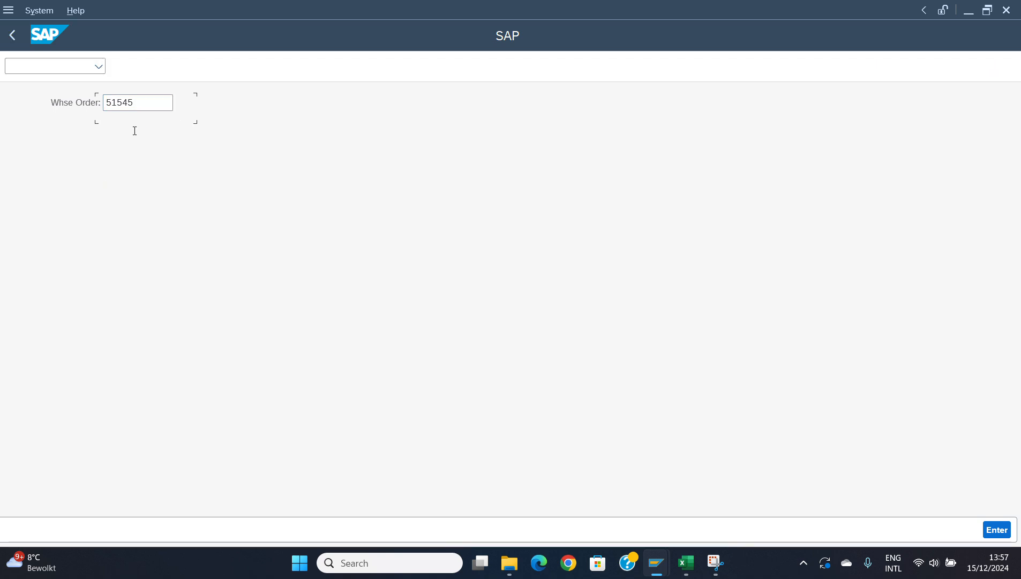